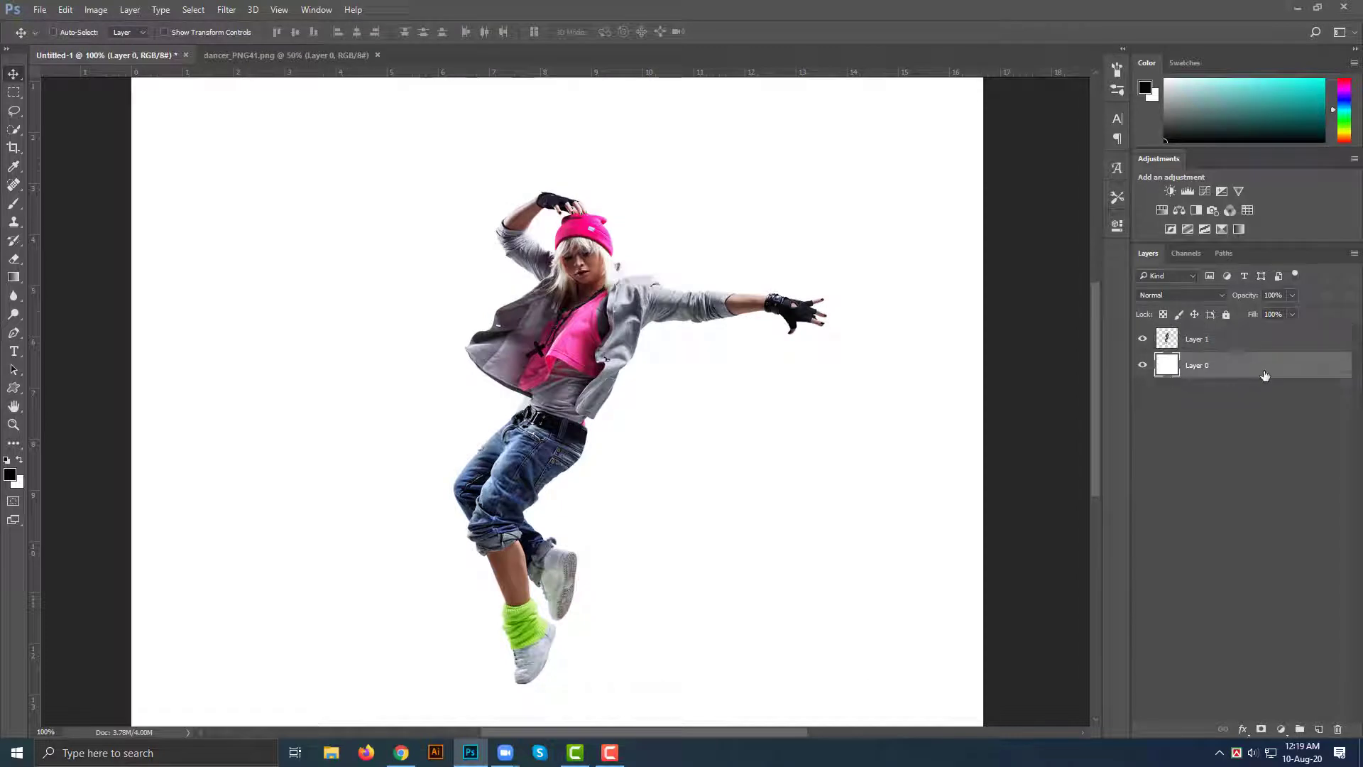
- Add a radial white-to-cyan Gradient Overlay to Layer 0 at 74% opacity
double_click(1261, 374)
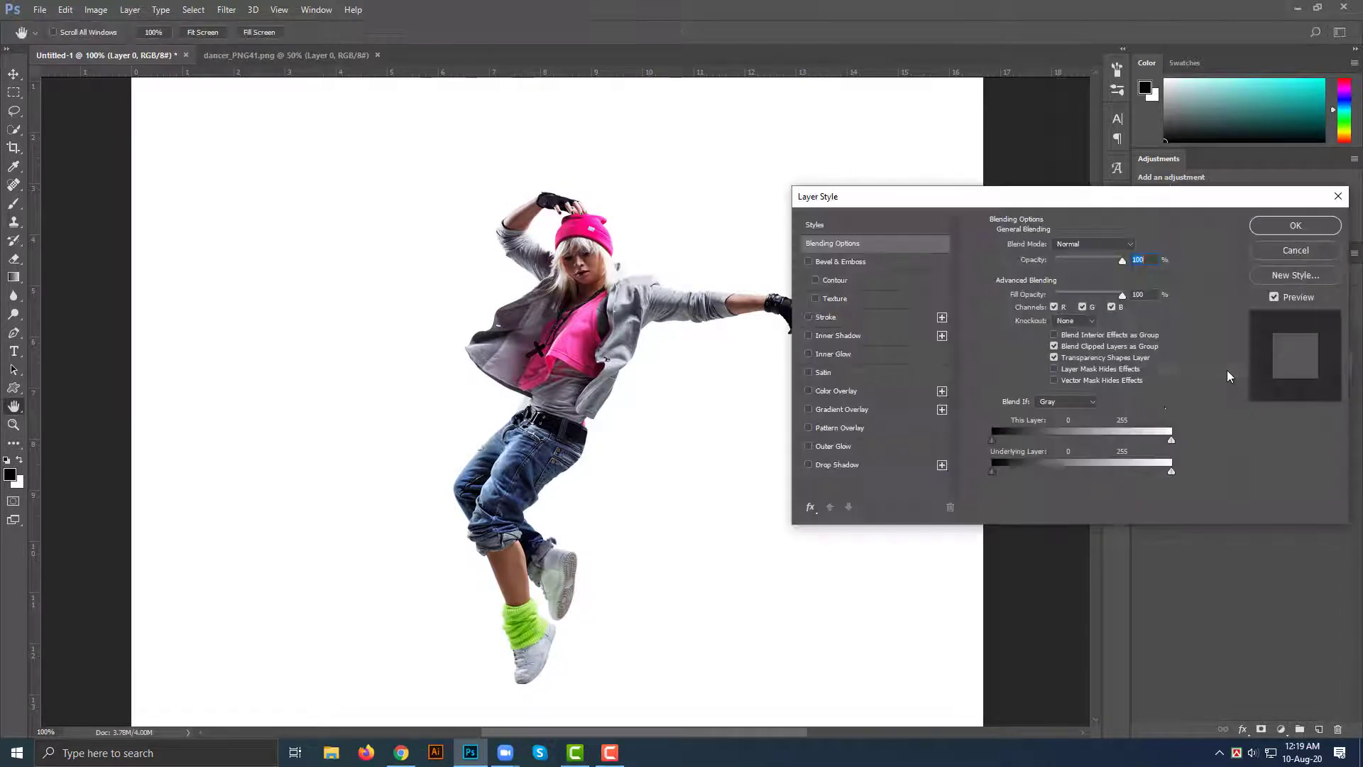
left_click(833, 410)
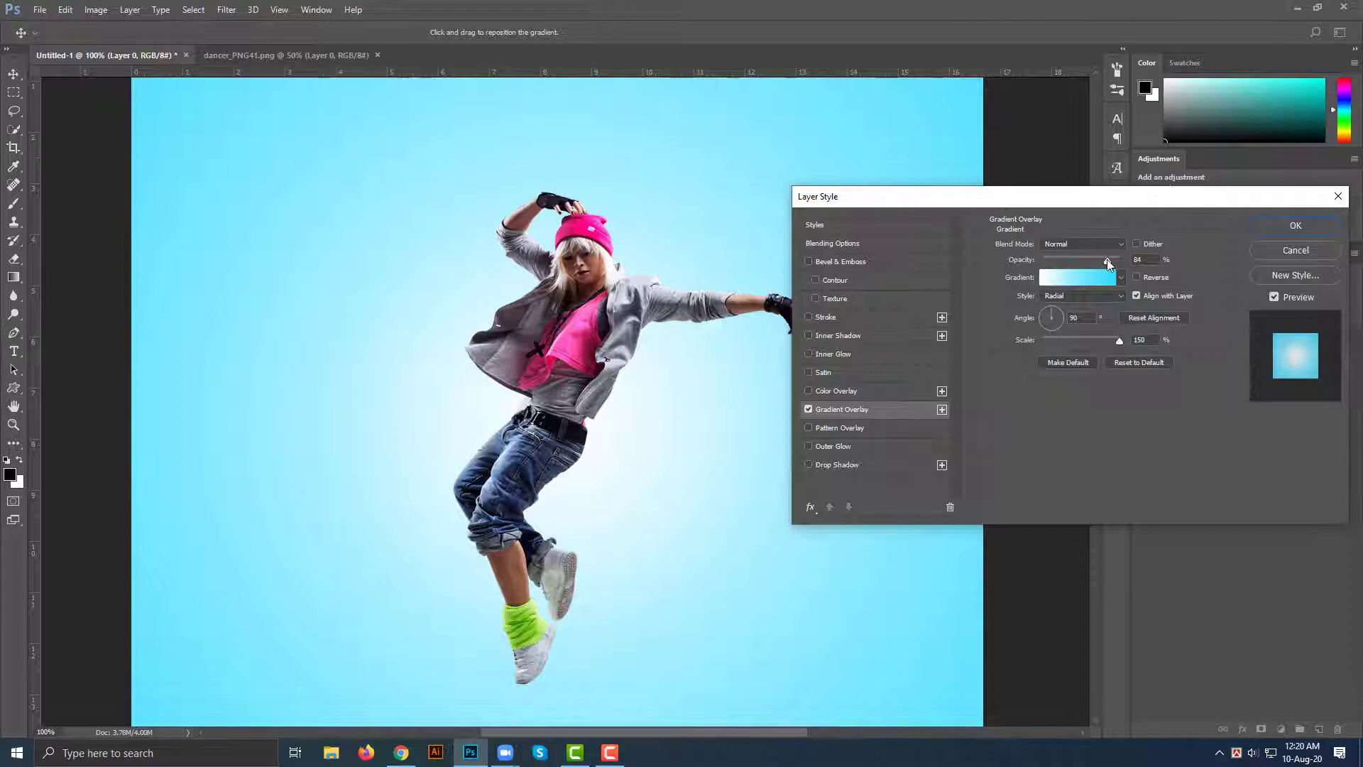
mouse_move(1106, 258)
left_mouse_down()
mouse_move(1094, 258)
mouse_move(1122, 261)
mouse_move(1100, 260)
left_mouse_up()
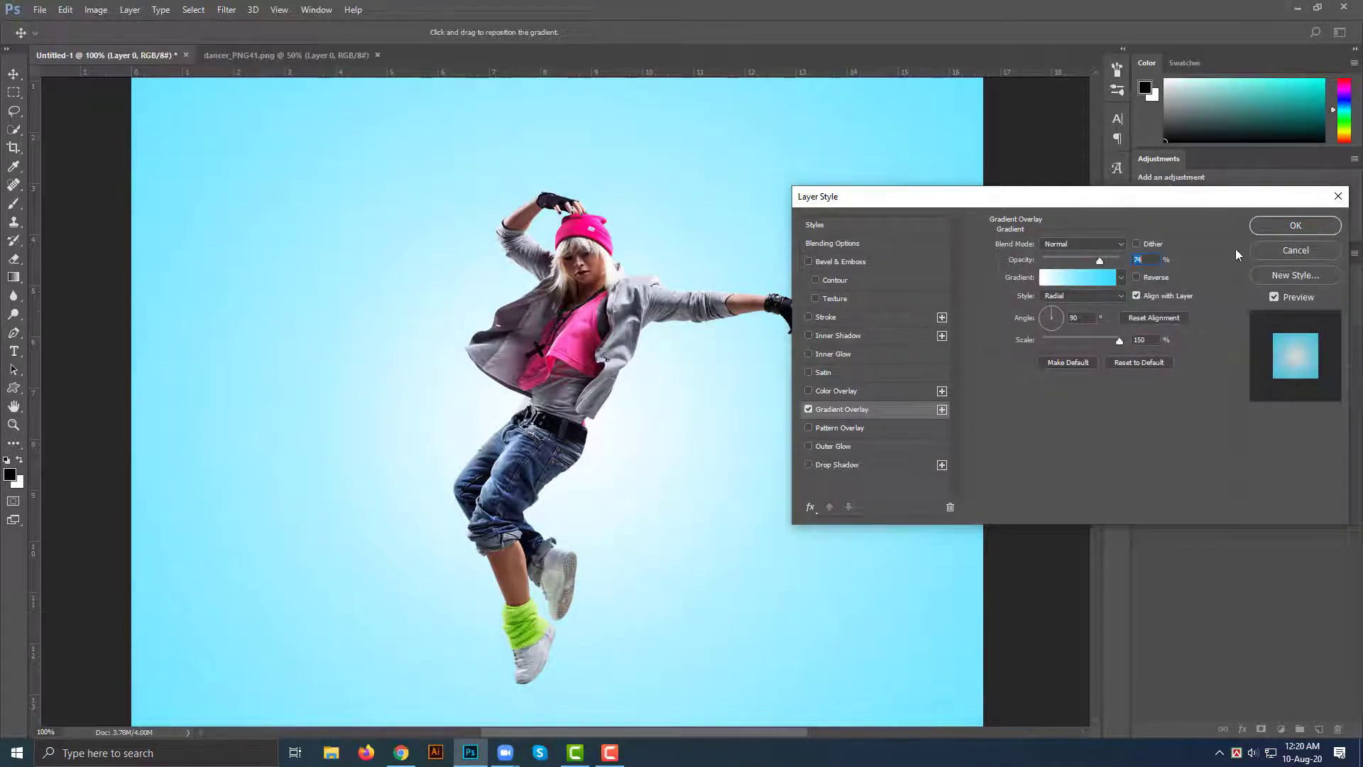
left_click(1288, 224)
key("ctrl+minus")
key("ctrl+minus")
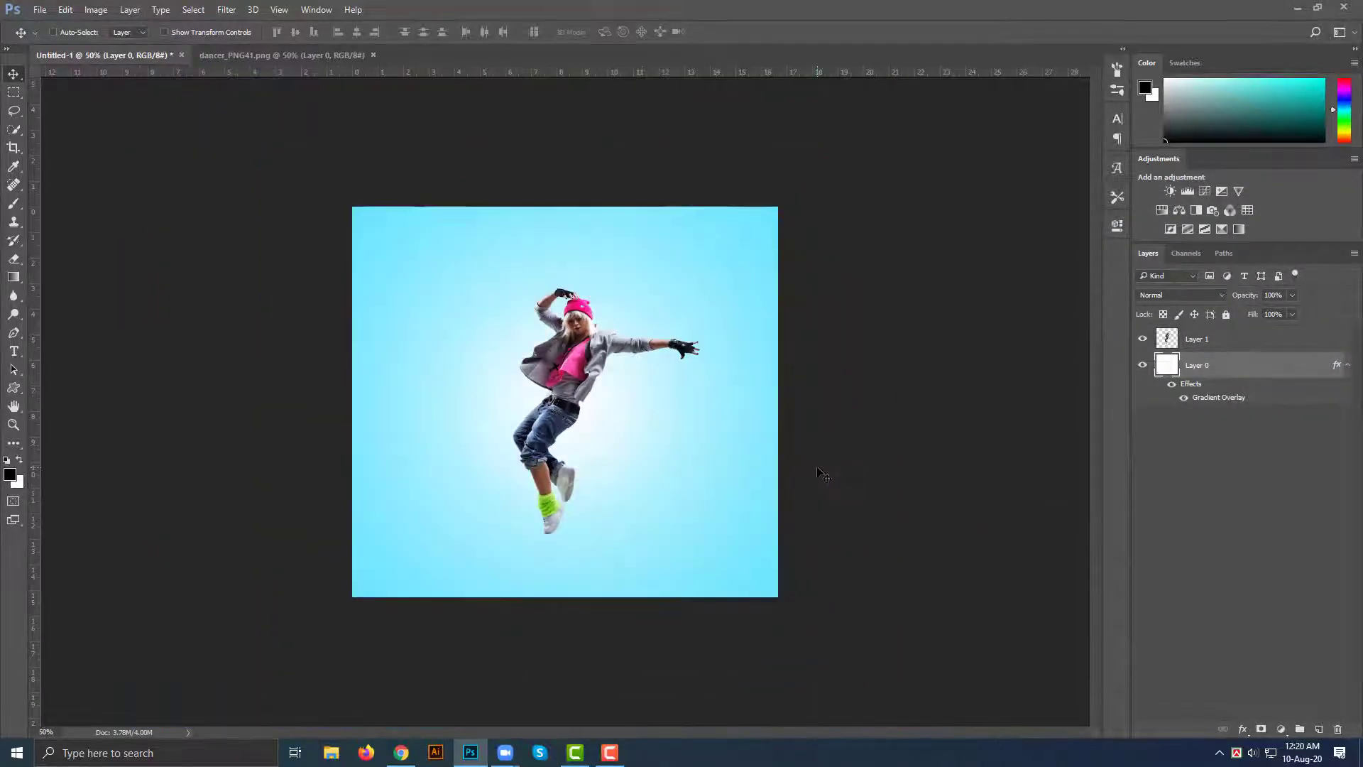
- Collapse Layer 0's effects and reposition the dancer on Layer 1 slightly lower on the canvas
left_click_drag(590, 395, 569, 362)
left_click(1200, 340)
key("ctrl+plus")
key("ctrl+plus")
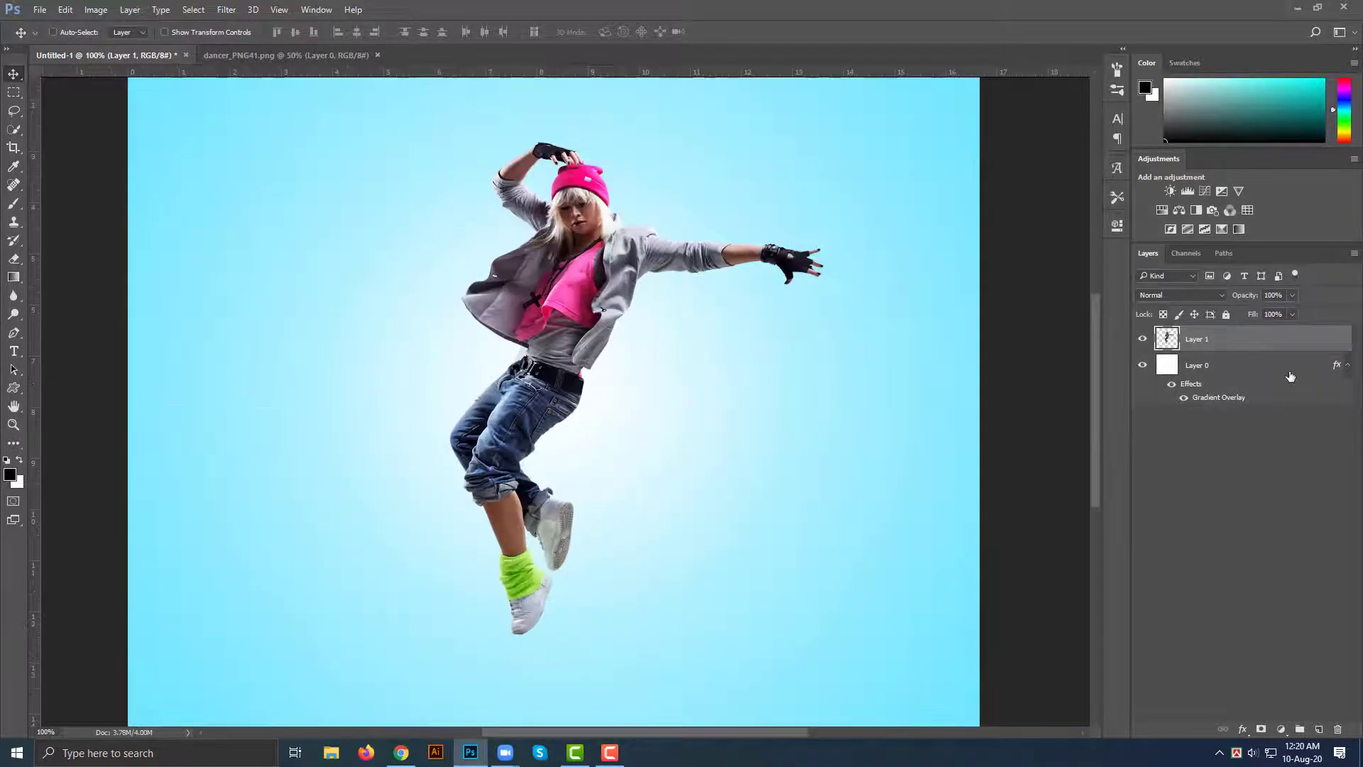
left_click(1346, 367)
left_click_drag(573, 369, 574, 405)
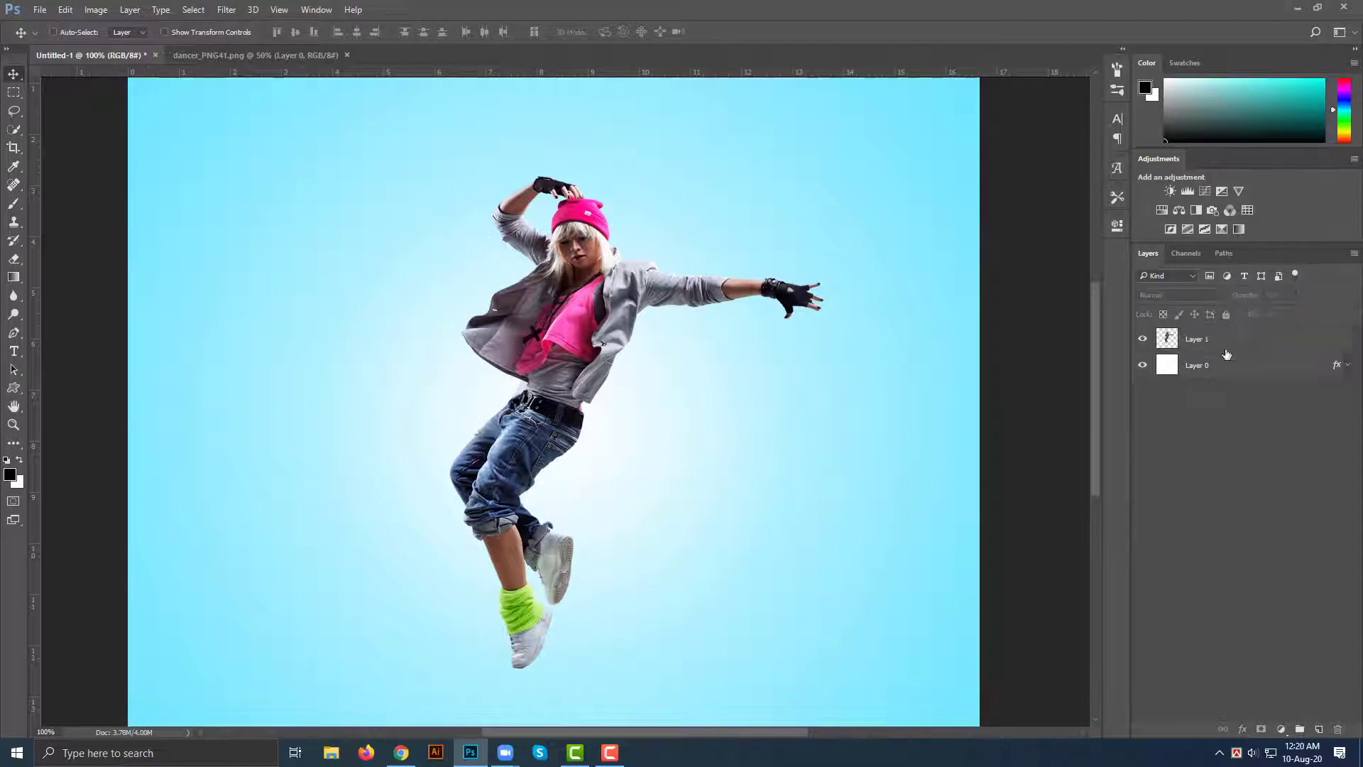
- Select a narrow vertical strip of the dancer's pink top with the Rectangular Marquee and copy it to a new layer
left_click(14, 93)
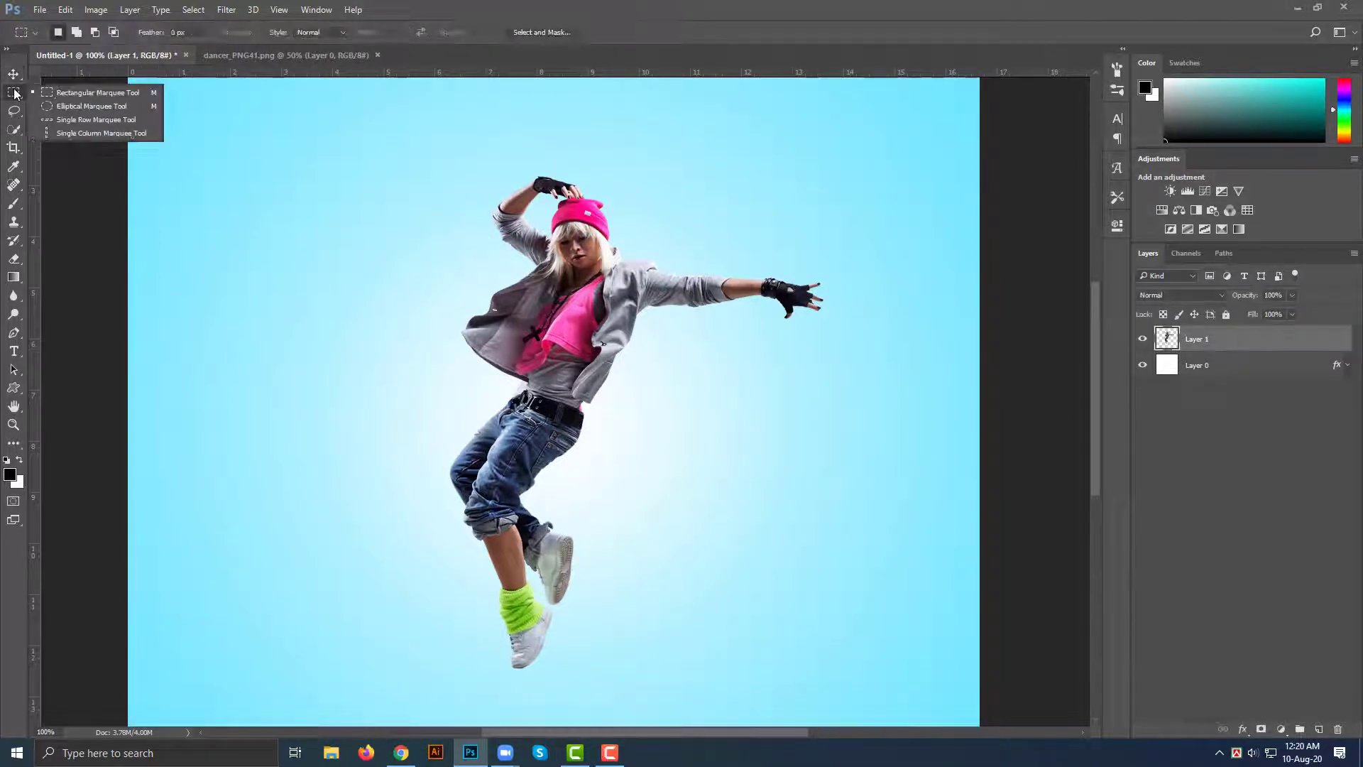
left_click(70, 98)
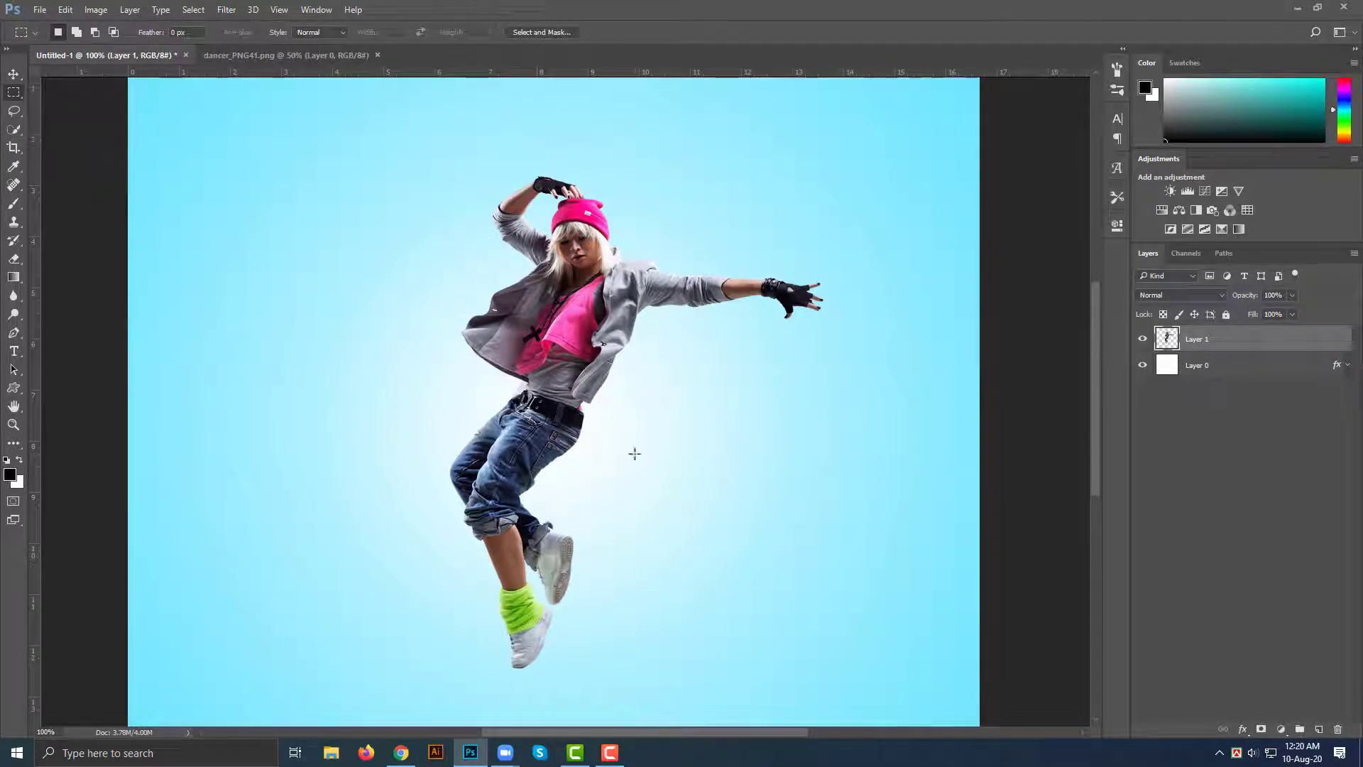
left_click(580, 312)
left_click(596, 277)
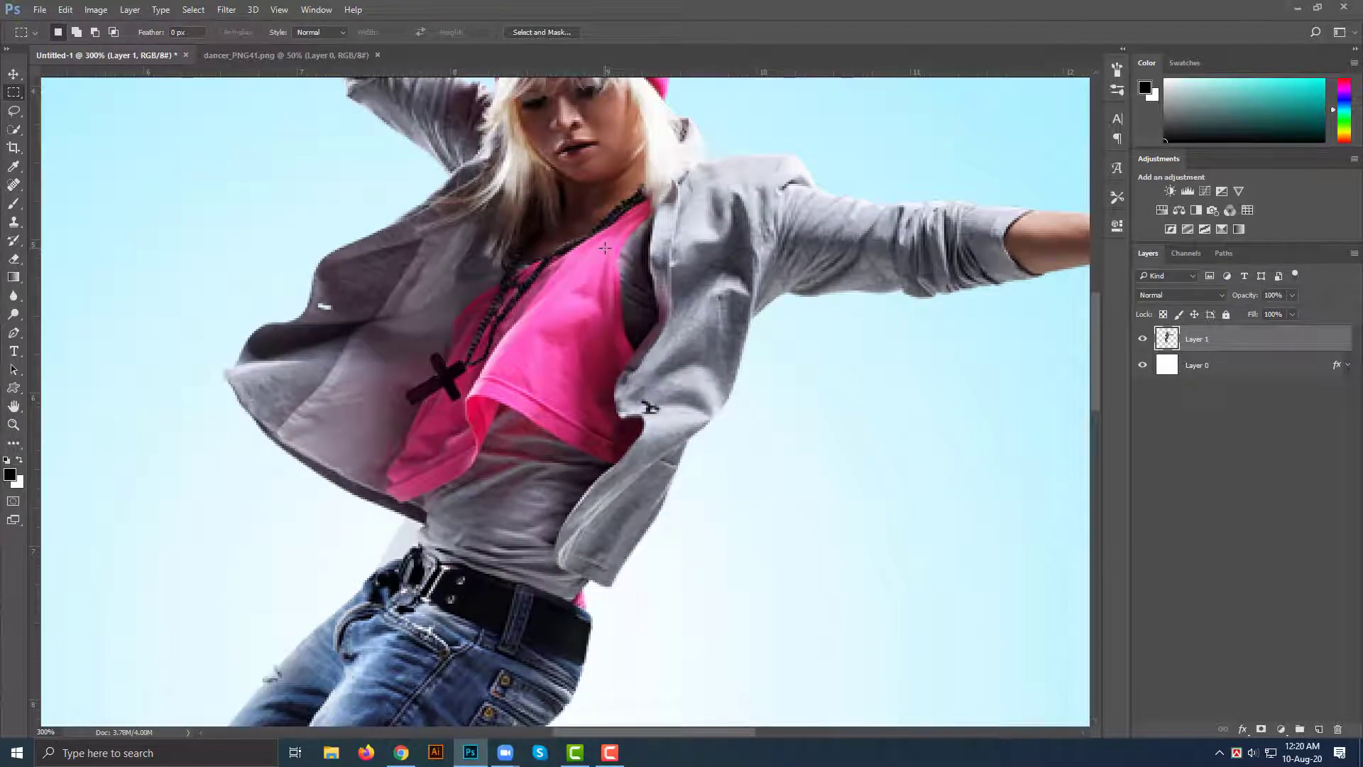
left_click_drag(605, 247, 622, 406)
key("ctrl+j")
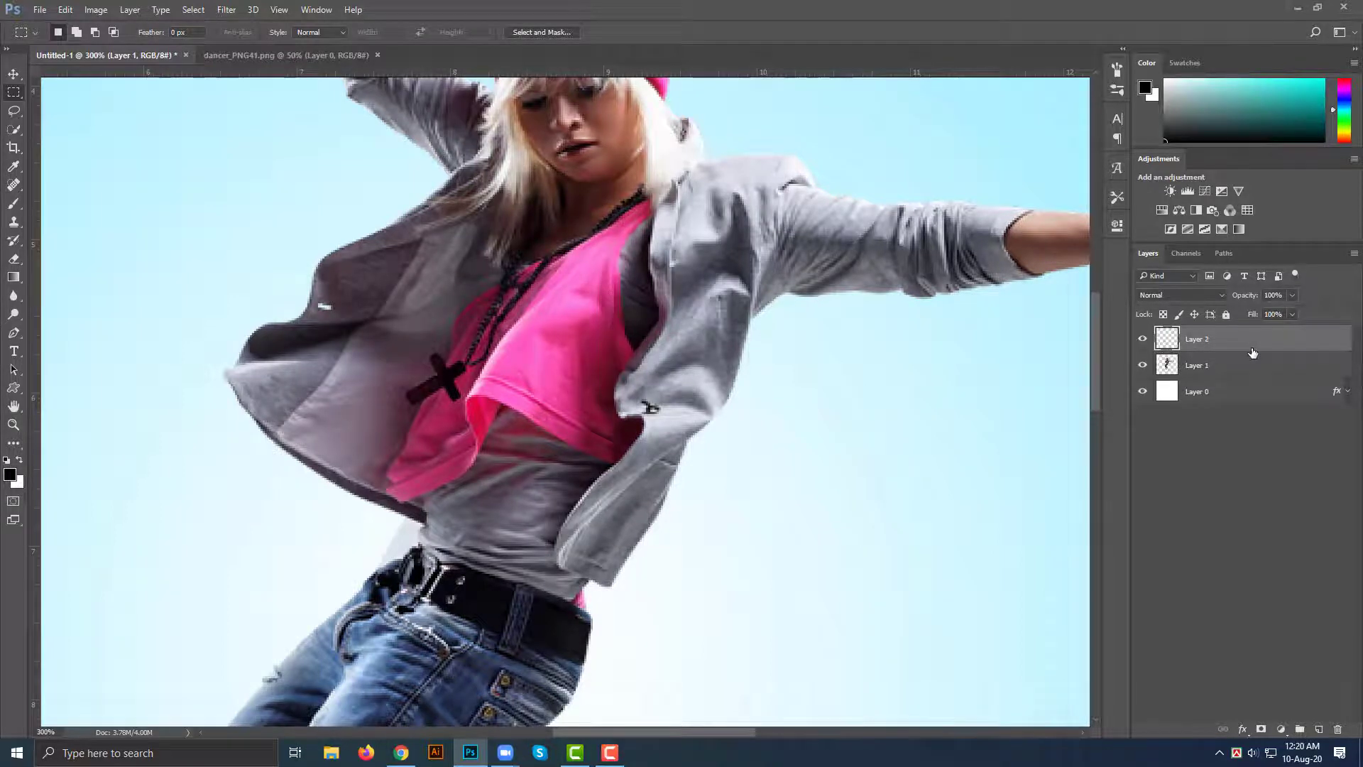
- Stretch the copied pink strip horizontally with Free Transform until it spans the full canvas width
scroll(883, 431, "right", 1)
key("ctrl+minus")
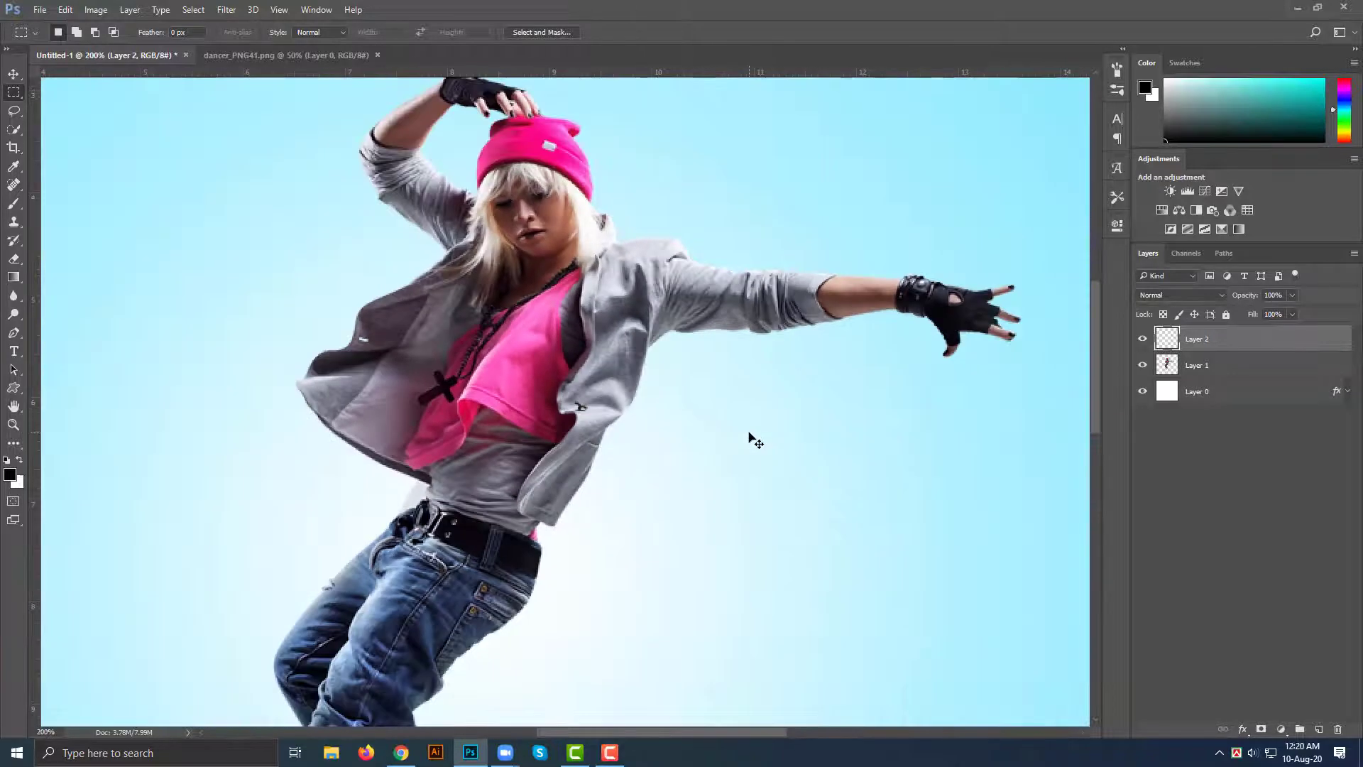
key("ctrl+t")
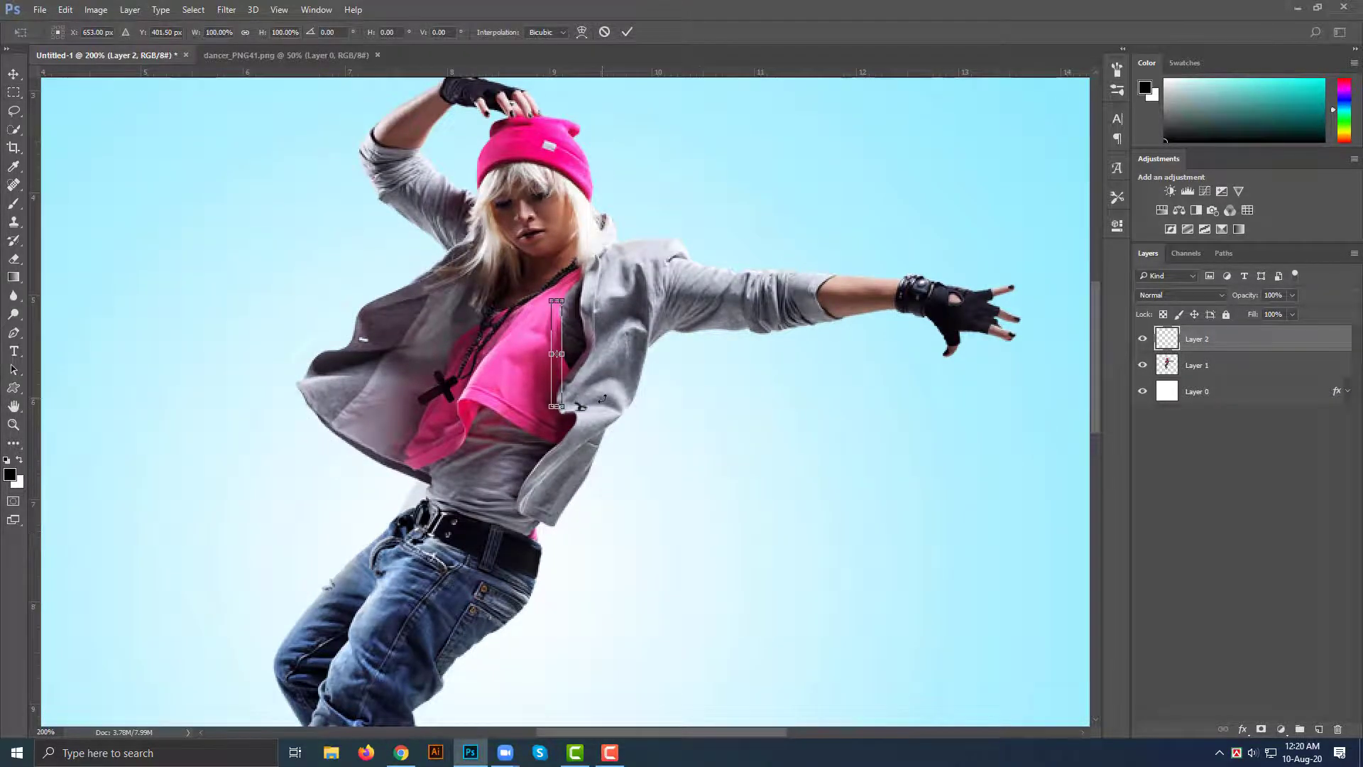
key("ctrl+minus")
key("ctrl+minus")
key("ctrl+minus")
key("ctrl+plus")
key("ctrl+plus")
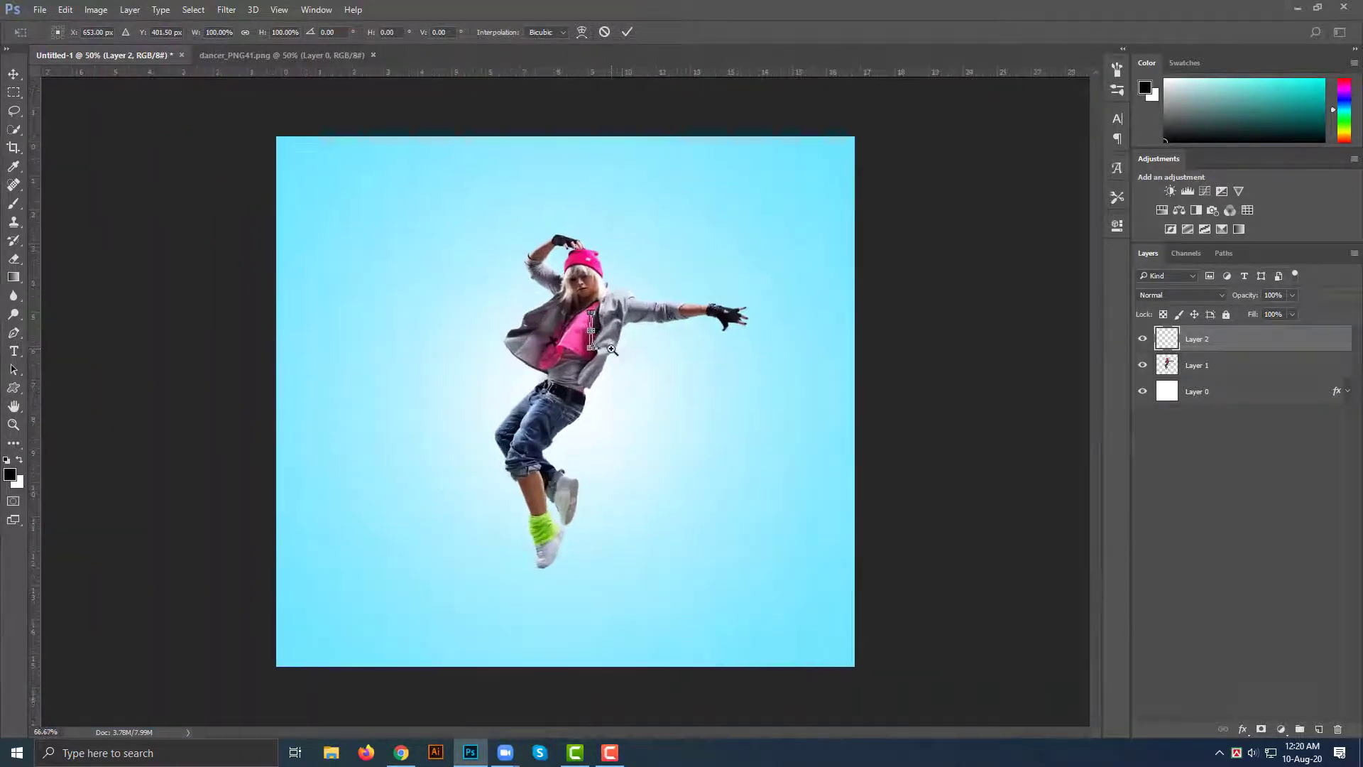
left_click_drag(585, 323, 970, 344)
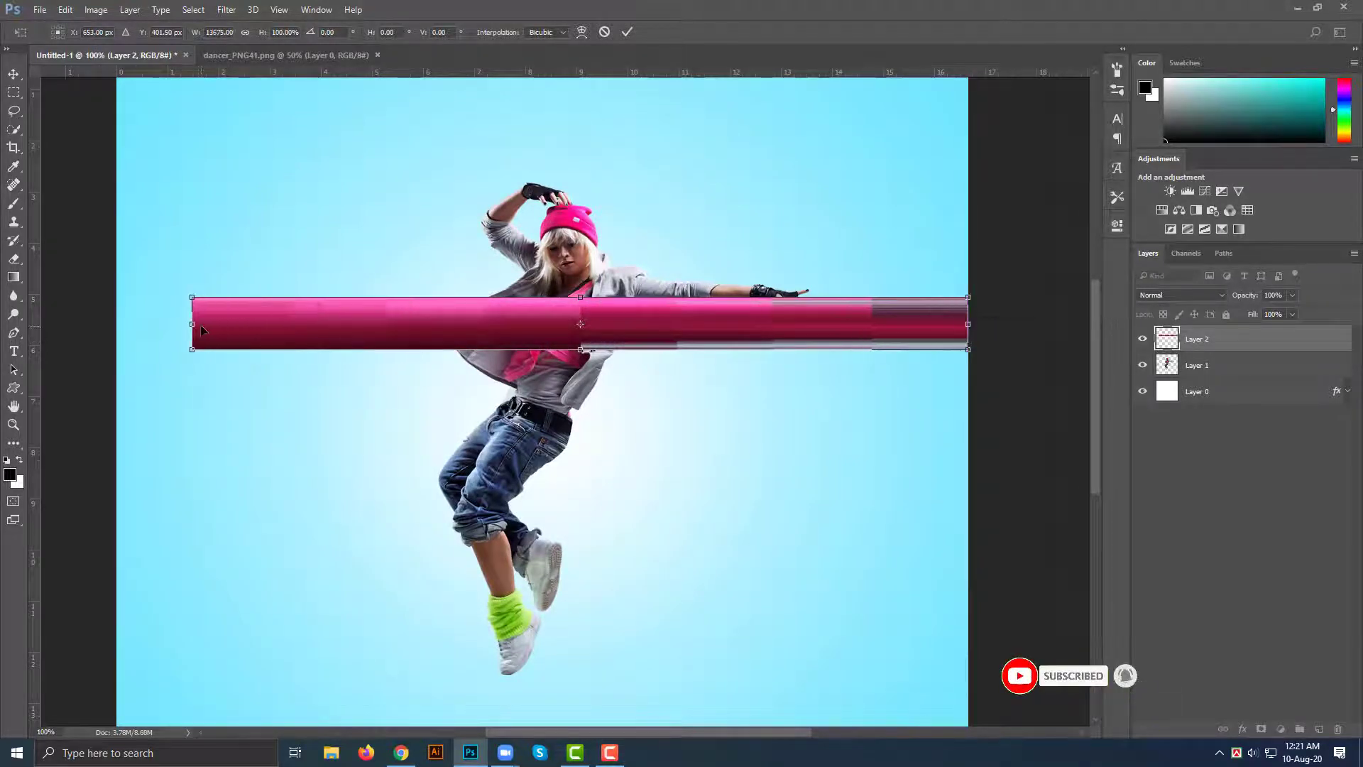
left_click_drag(194, 323, 115, 324)
key("Return")
- Move the pink band up to the top edge of the canvas
key("m")
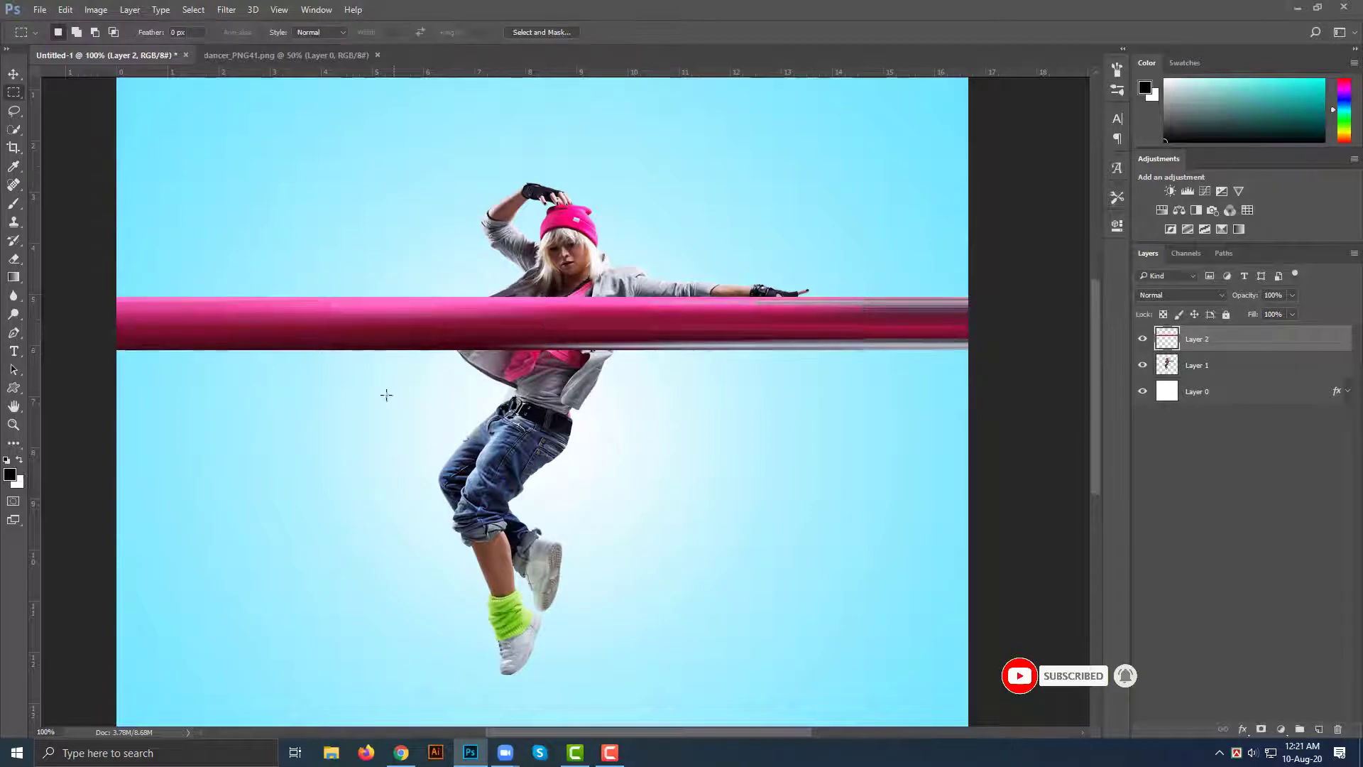
key("ctrl+minus")
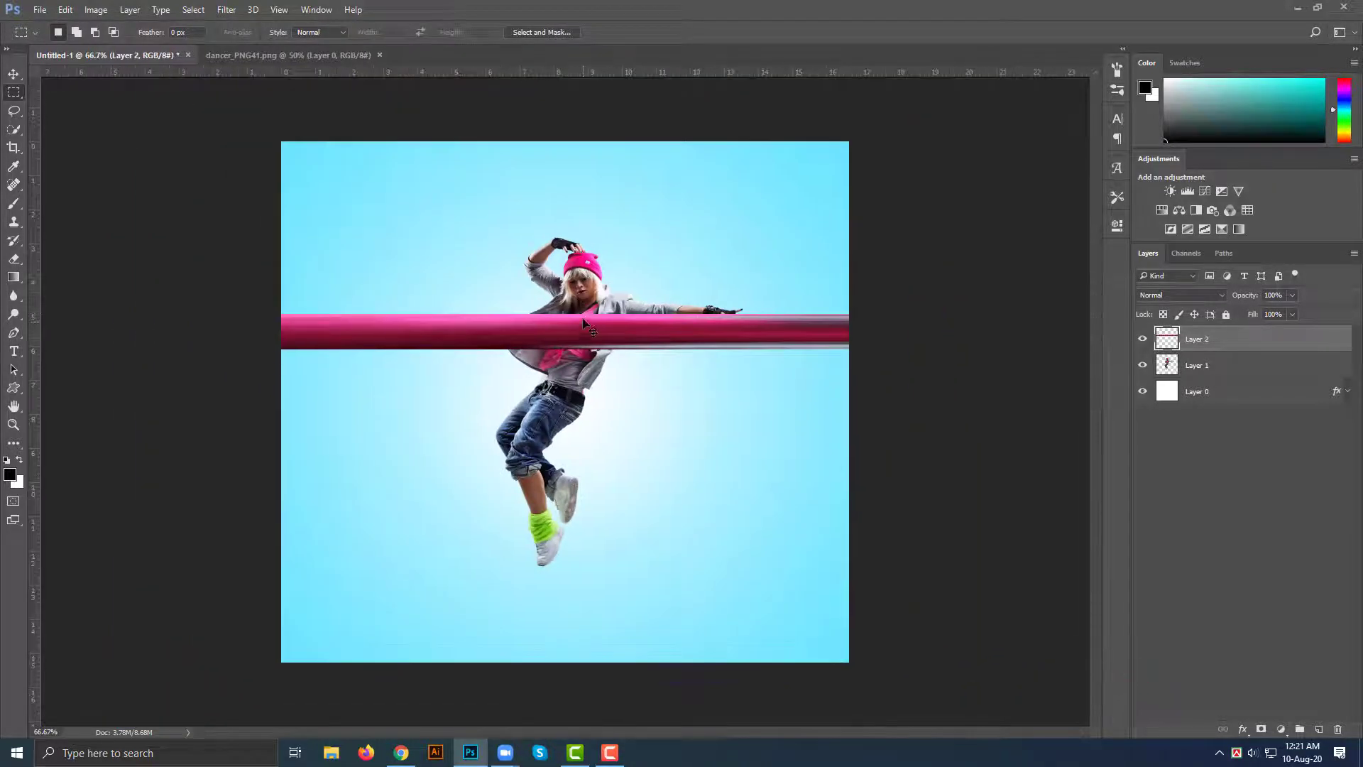
left_click_drag(582, 323, 576, 151)
- Select a narrow vertical strip of the grey shirt at the waist and copy it from Layer 1 to a new layer
key("ctrl+plus")
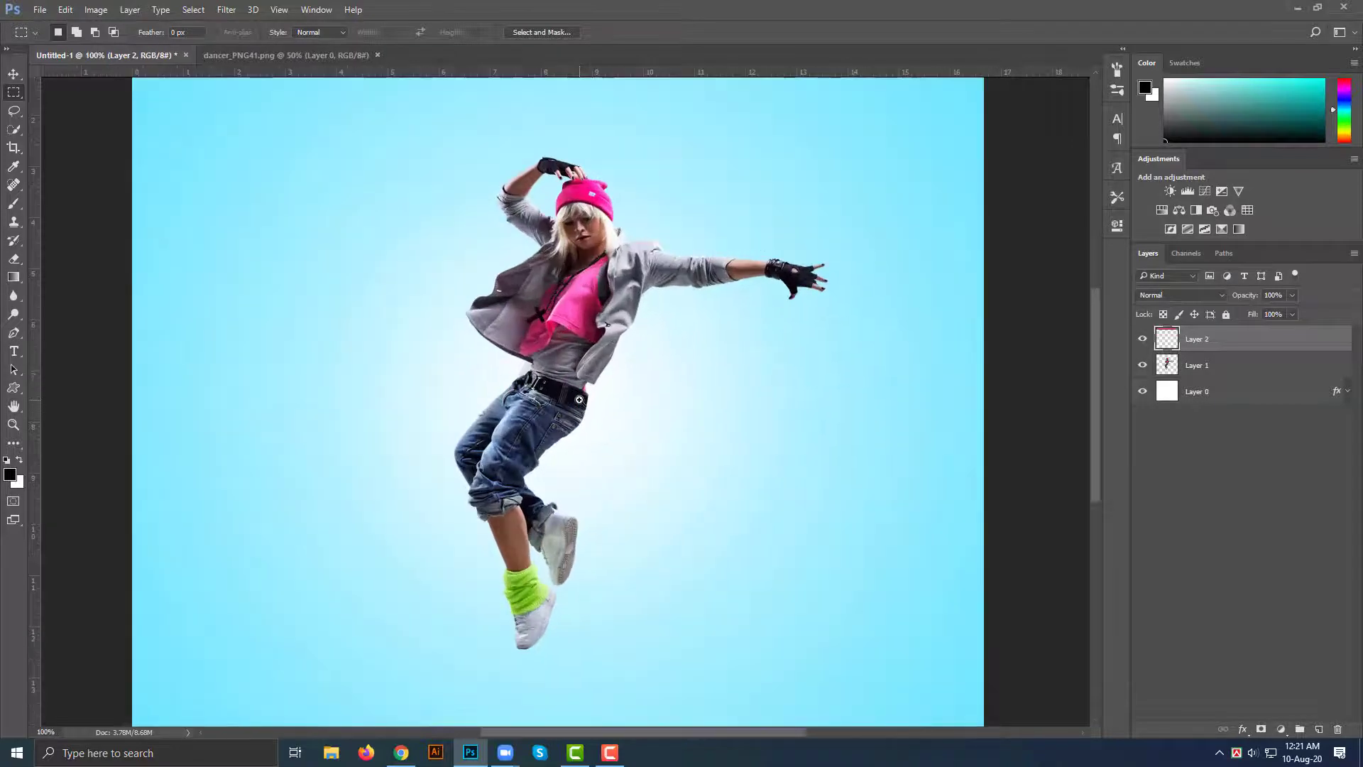
left_click(580, 399)
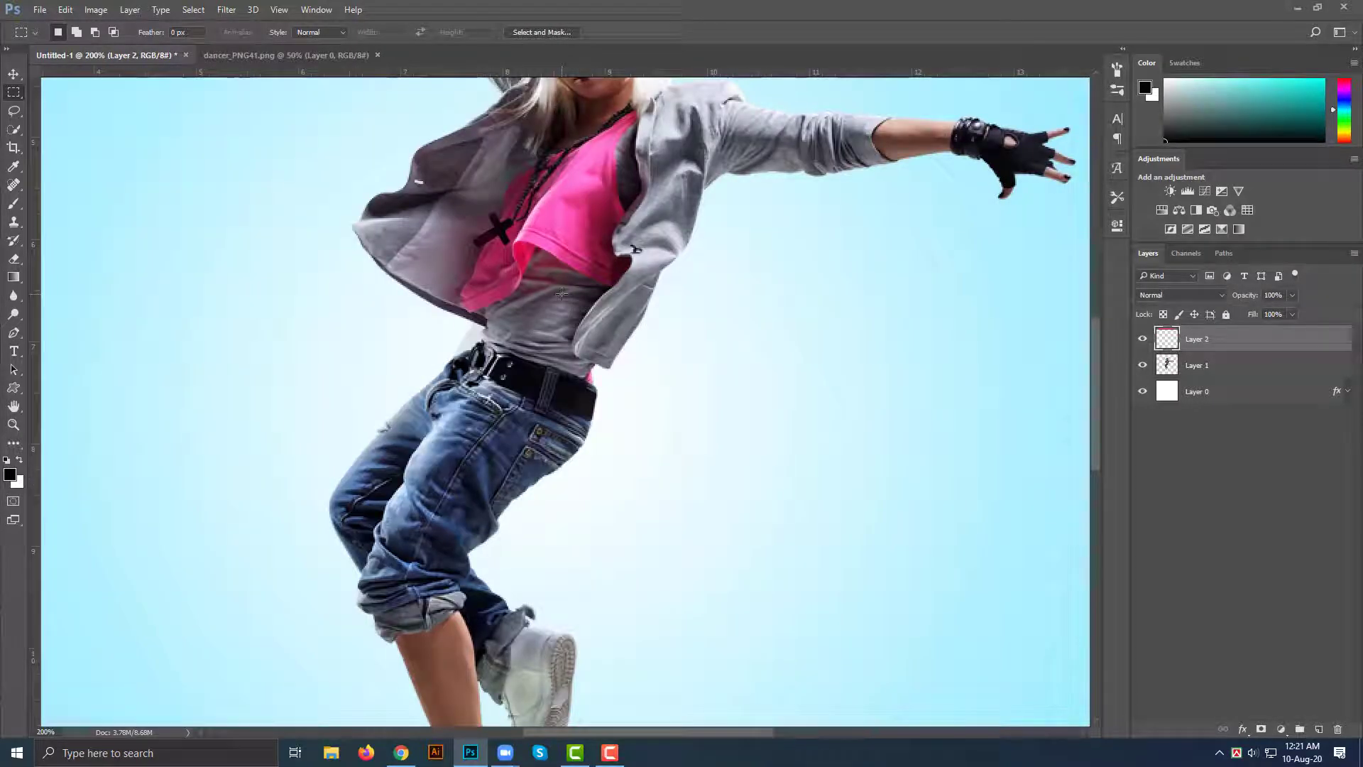
left_click_drag(563, 293, 574, 375)
left_click(1232, 370)
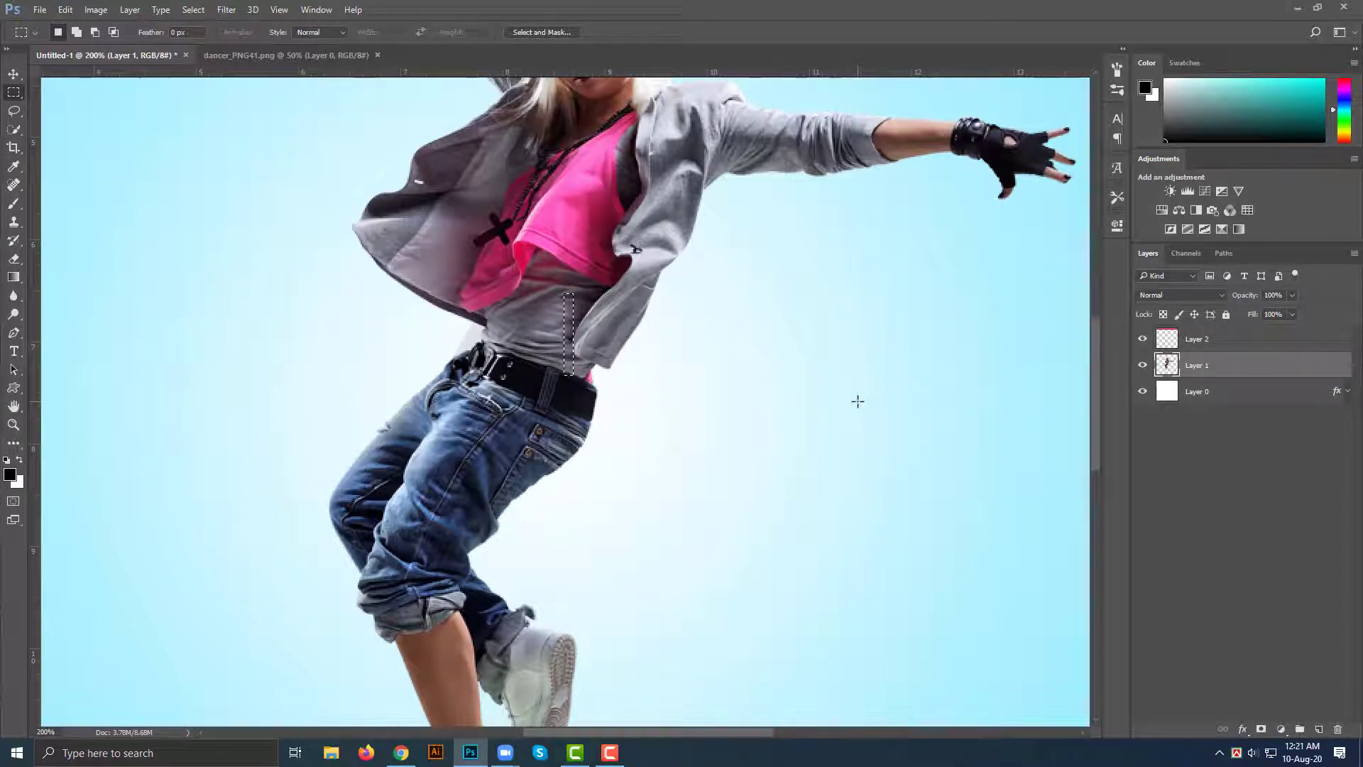
key("ctrl+j")
- Stretch the grey shirt strip horizontally with Free Transform to both edges of the canvas
key("ctrl+t")
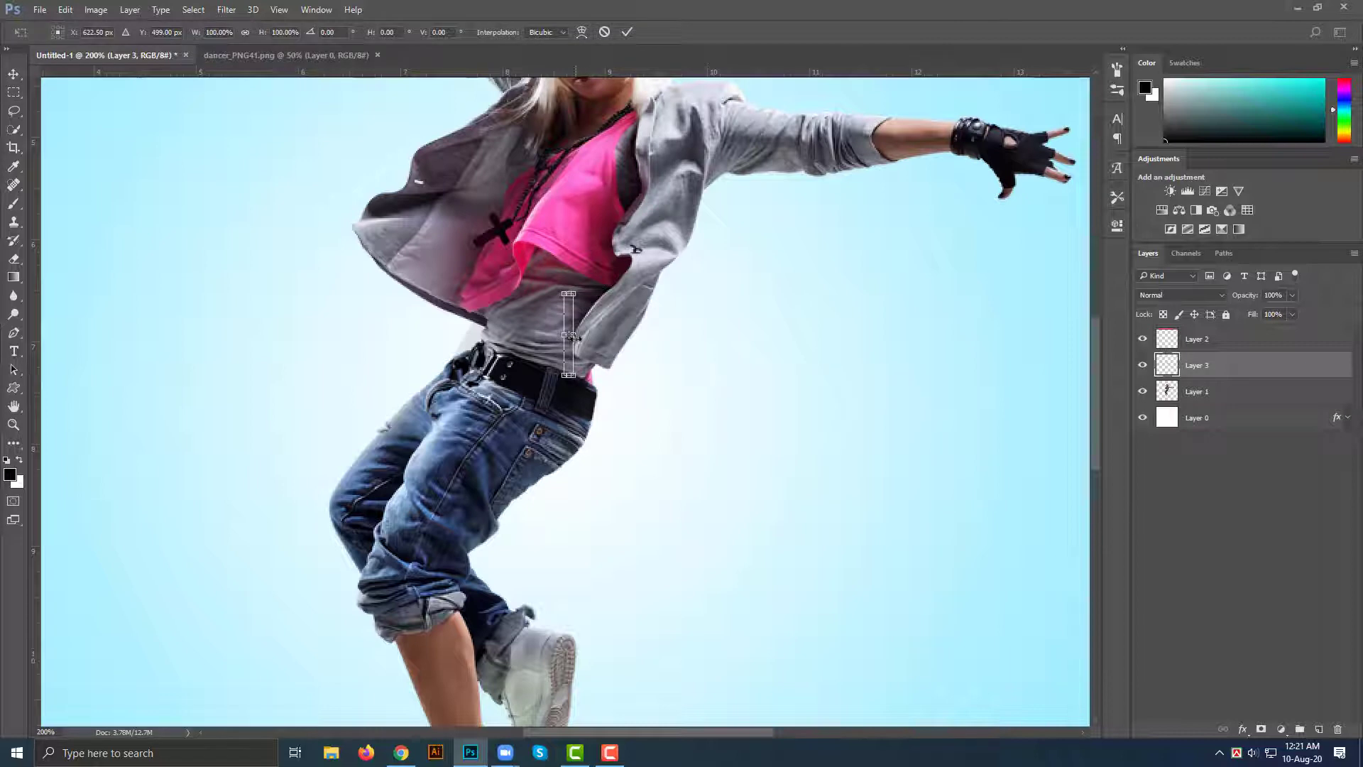
left_click_drag(572, 335, 967, 344)
key("ctrl+minus")
key("ctrl+minus")
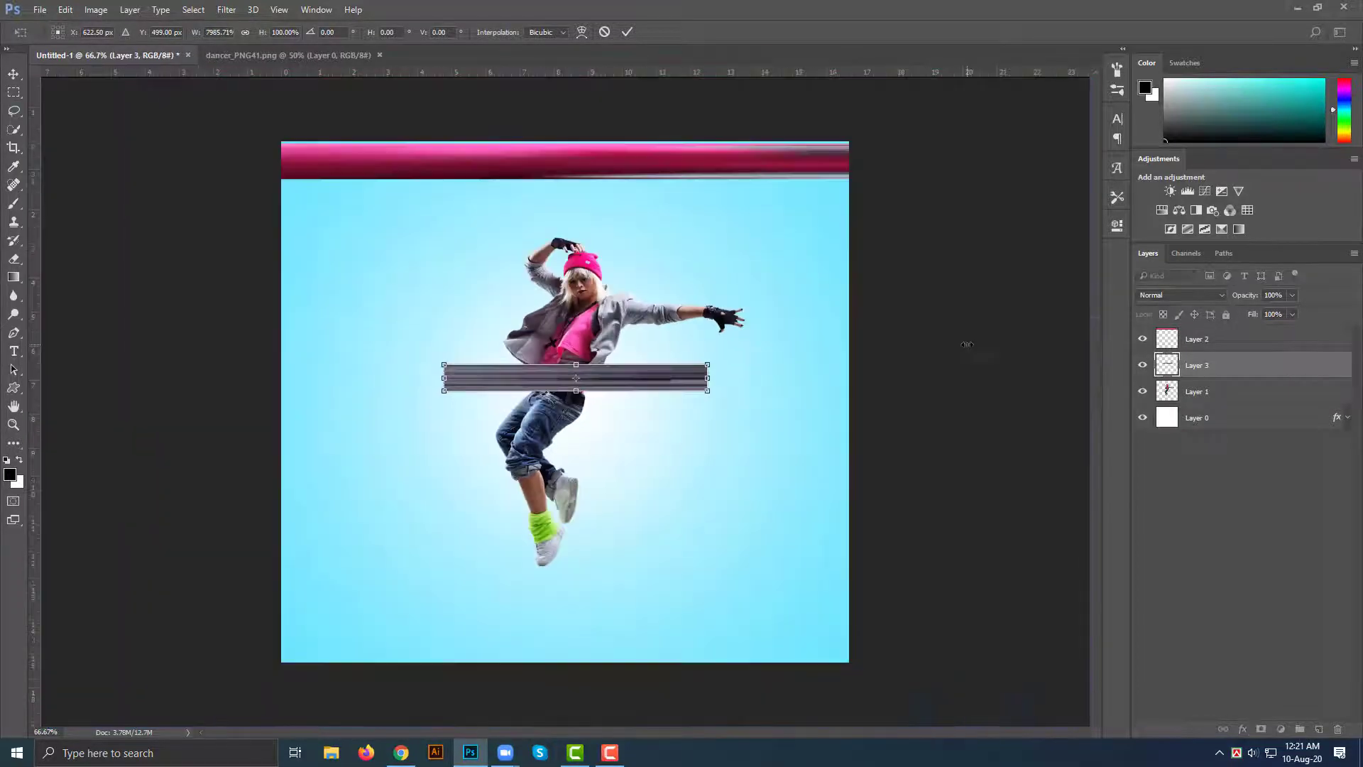
left_click_drag(708, 378, 852, 378)
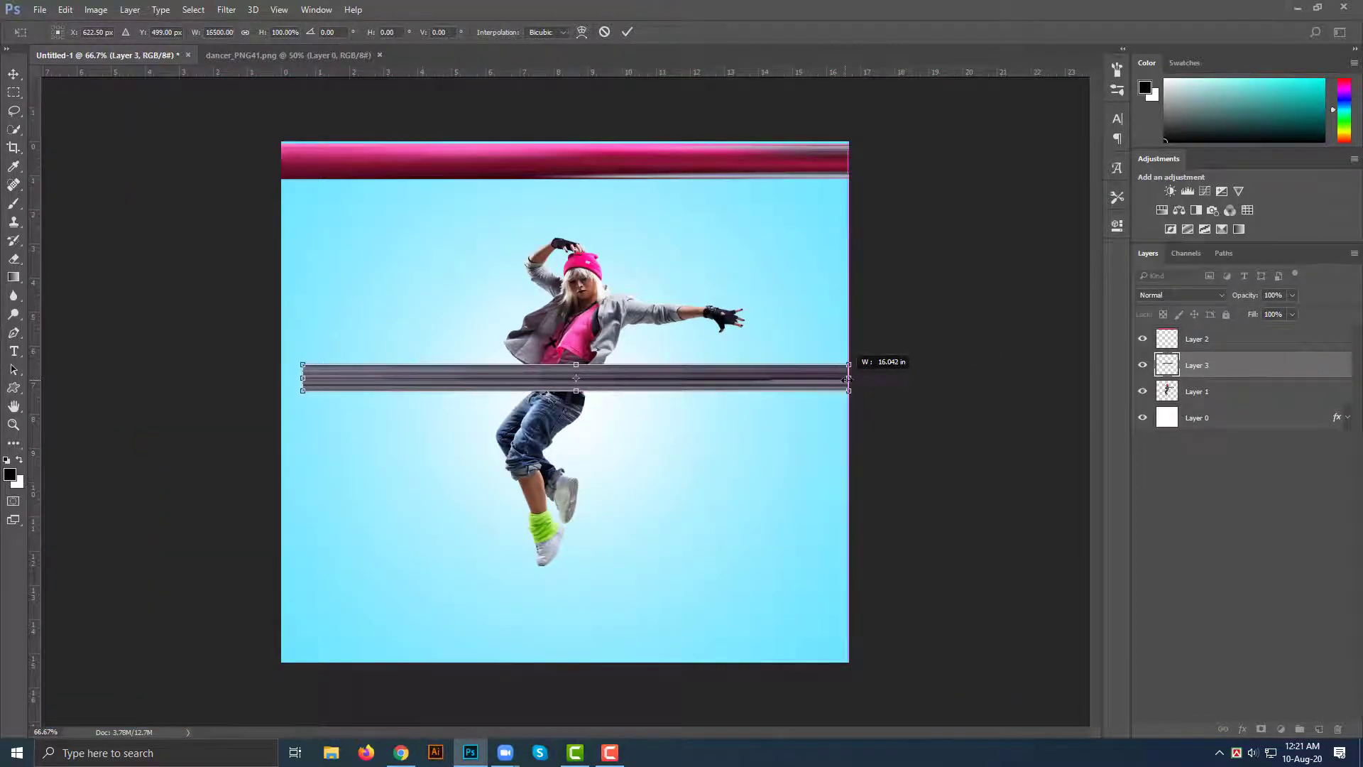
left_click_drag(290, 378, 282, 378)
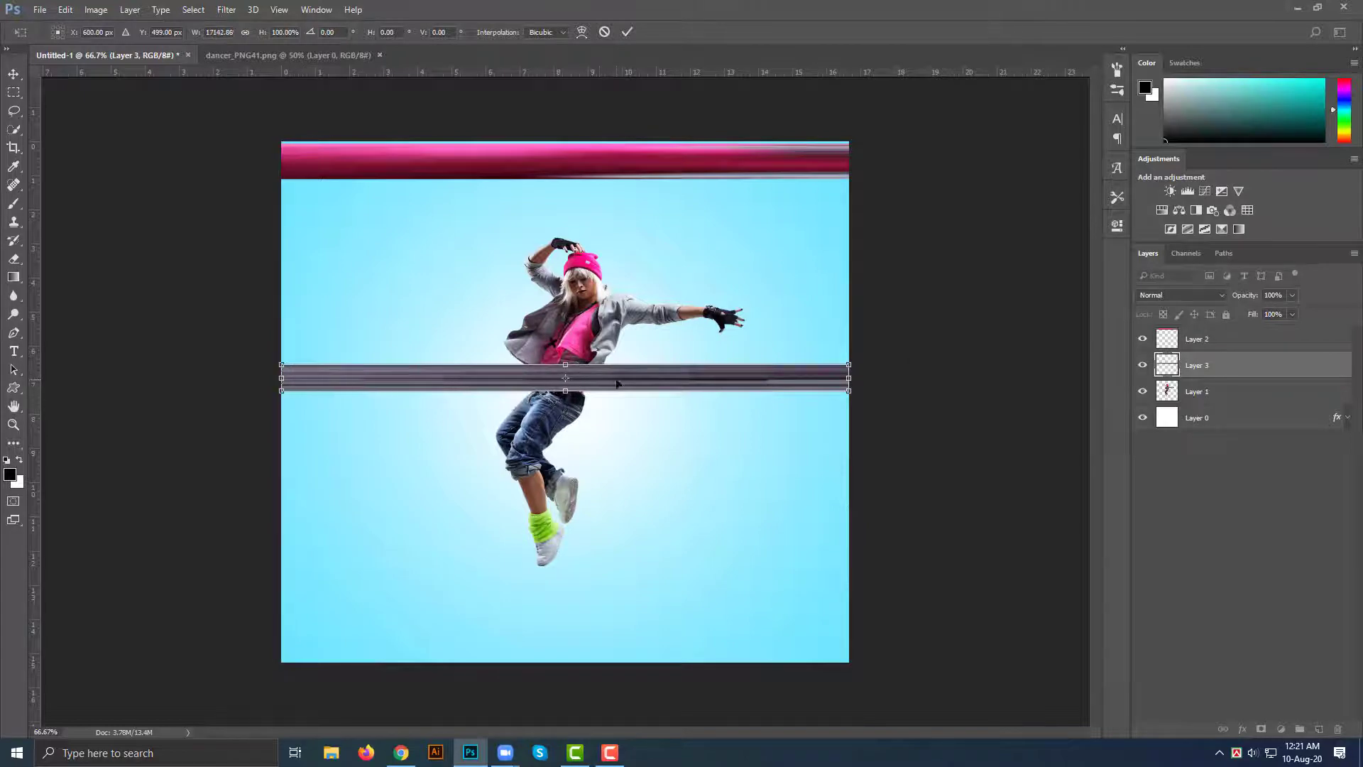
- Move the grey band directly below the pink band and apply the transform
left_click_drag(616, 383, 611, 199)
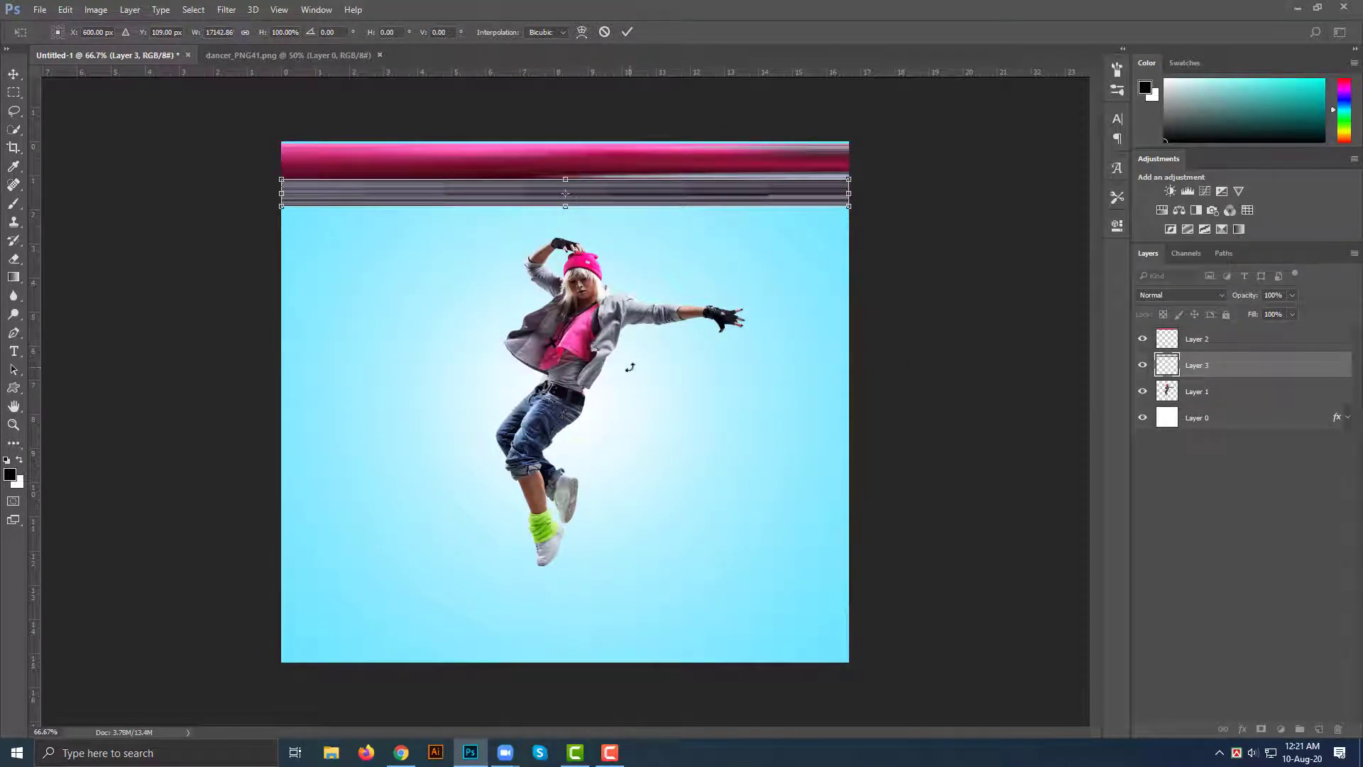
key("Return")
key("m")
- Select a narrow strip across the lower leg and green leg warmer and copy it from Layer 1 to a new layer
left_click(558, 449, "ctrl")
left_click(558, 447, "ctrl")
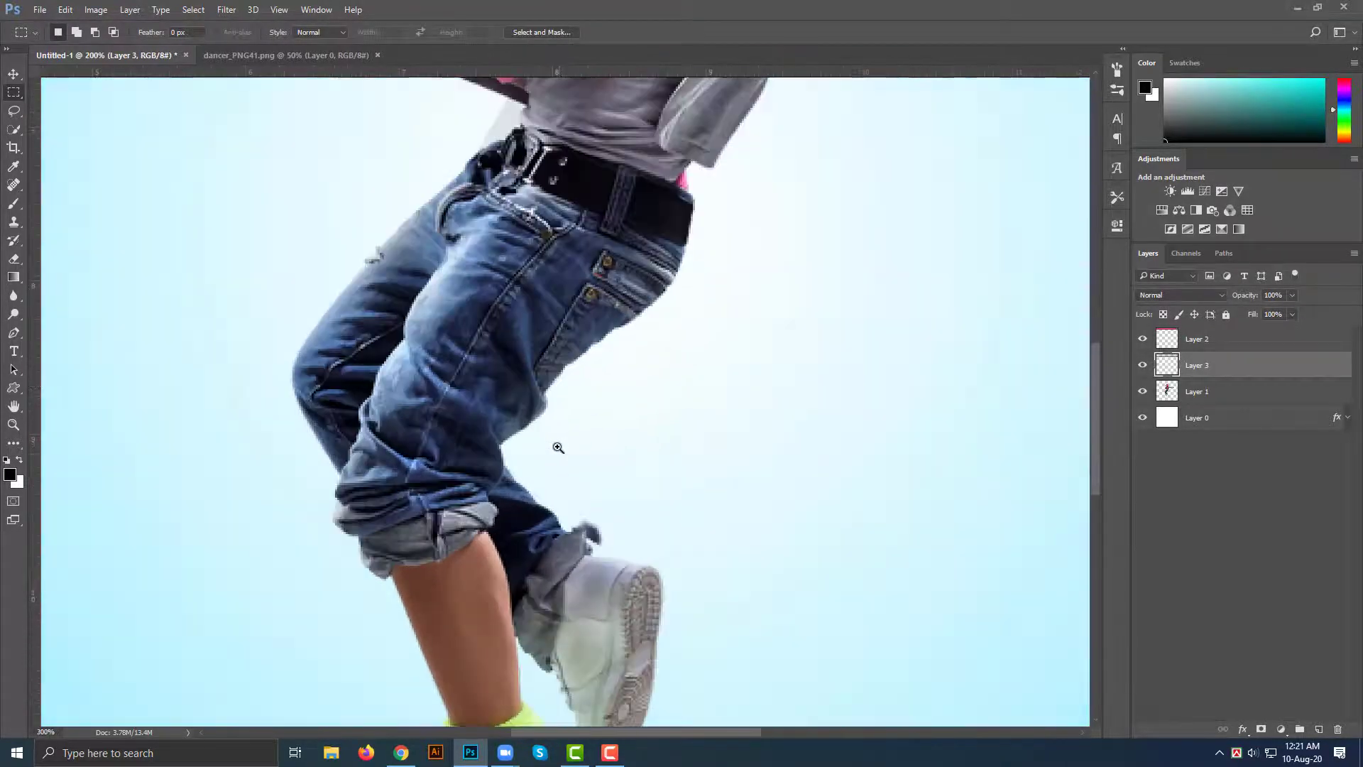
scroll(539, 497, "down", 3)
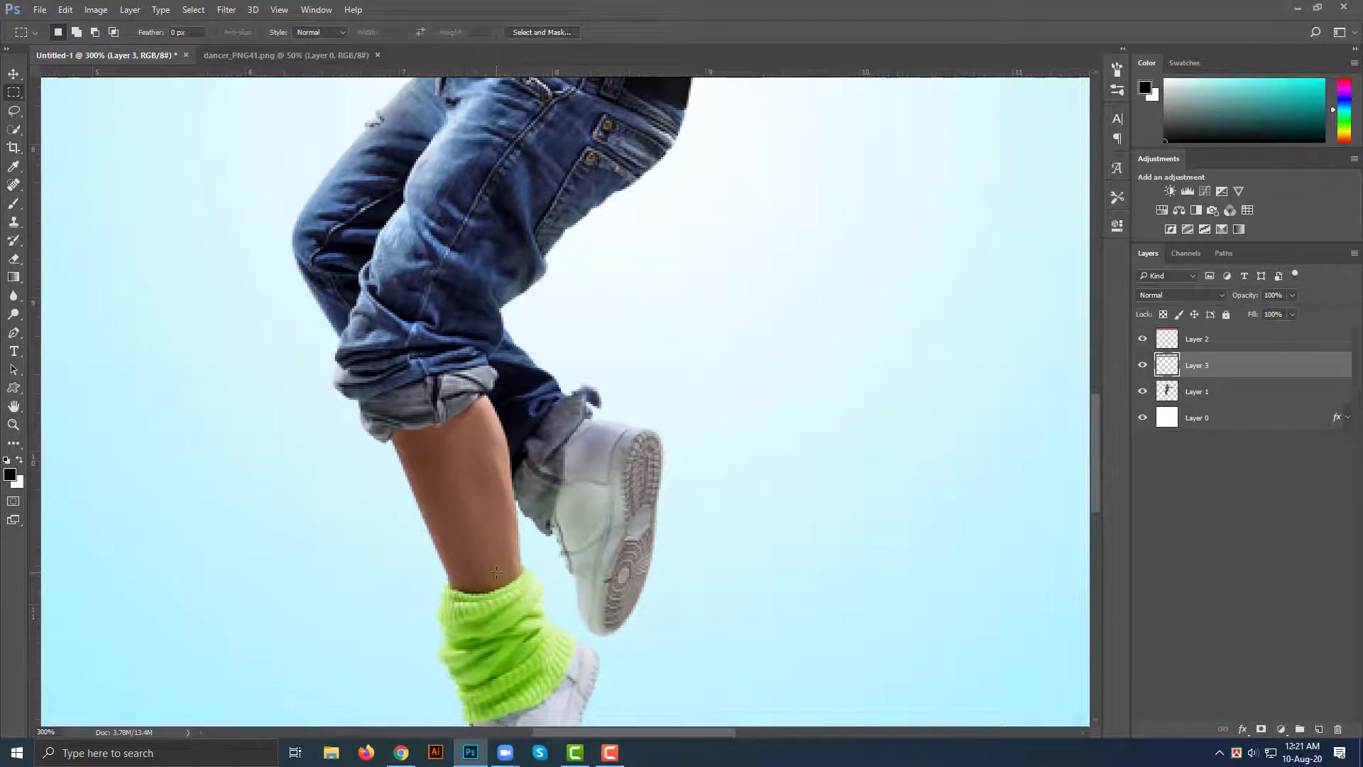
left_click_drag(497, 572, 501, 614)
left_click(1221, 395)
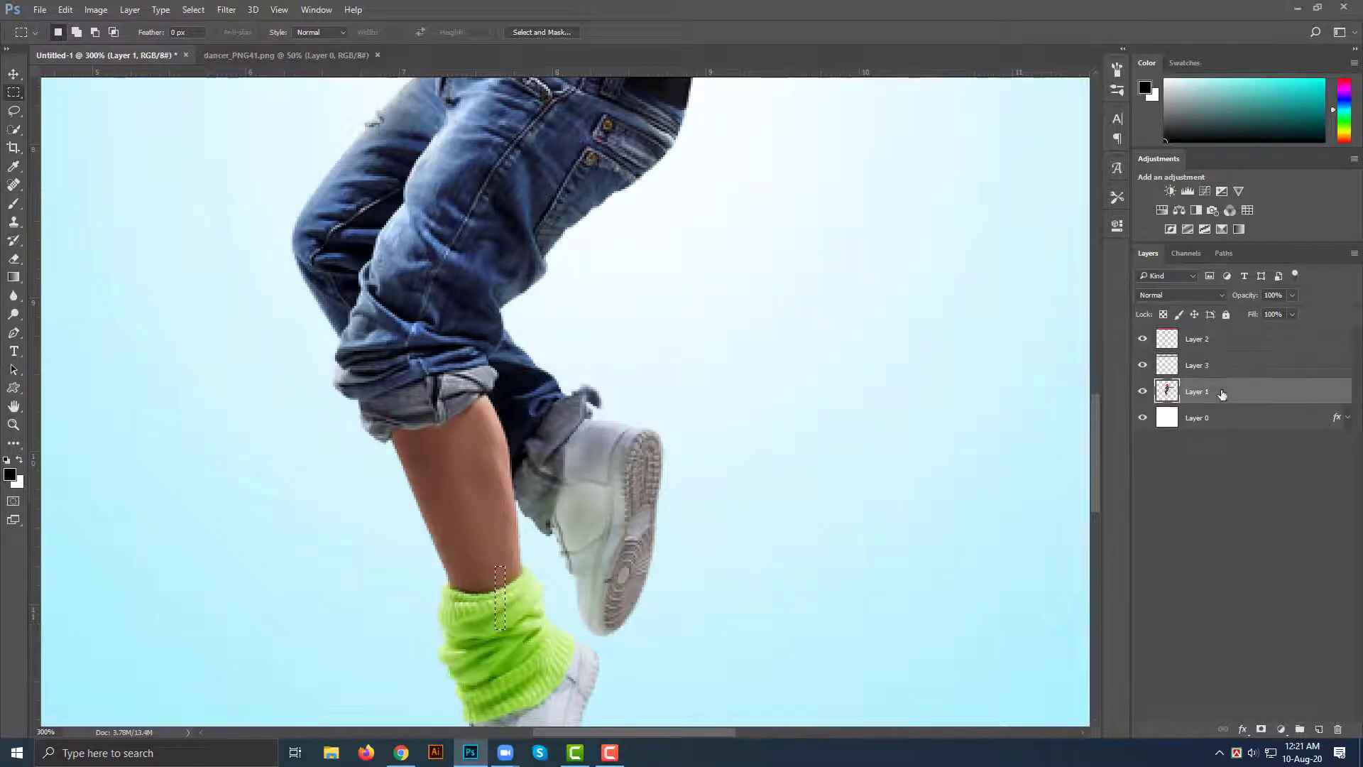
key("ctrl+j")
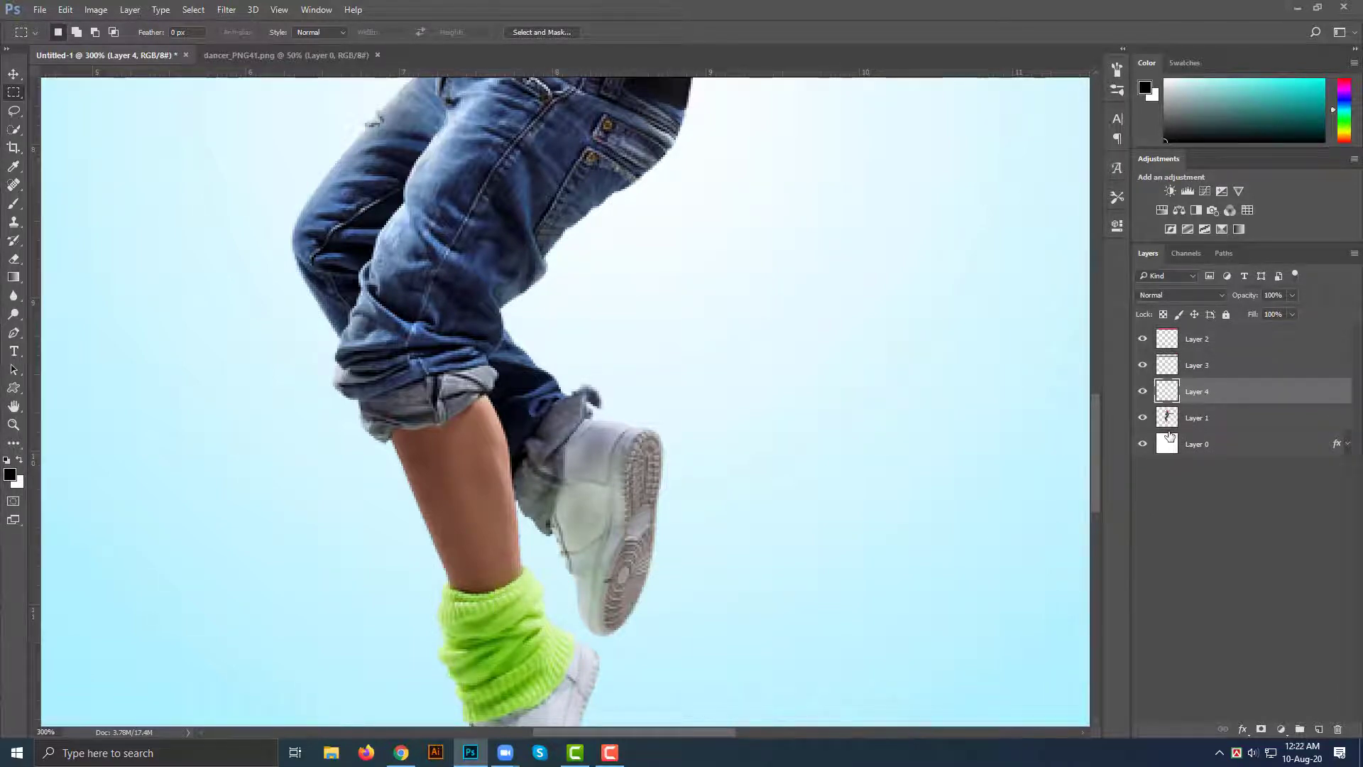
- Stretch the skin-and-green strip horizontally with Free Transform across the canvas
key("ctrl+t")
scroll(496, 578, "down", 3)
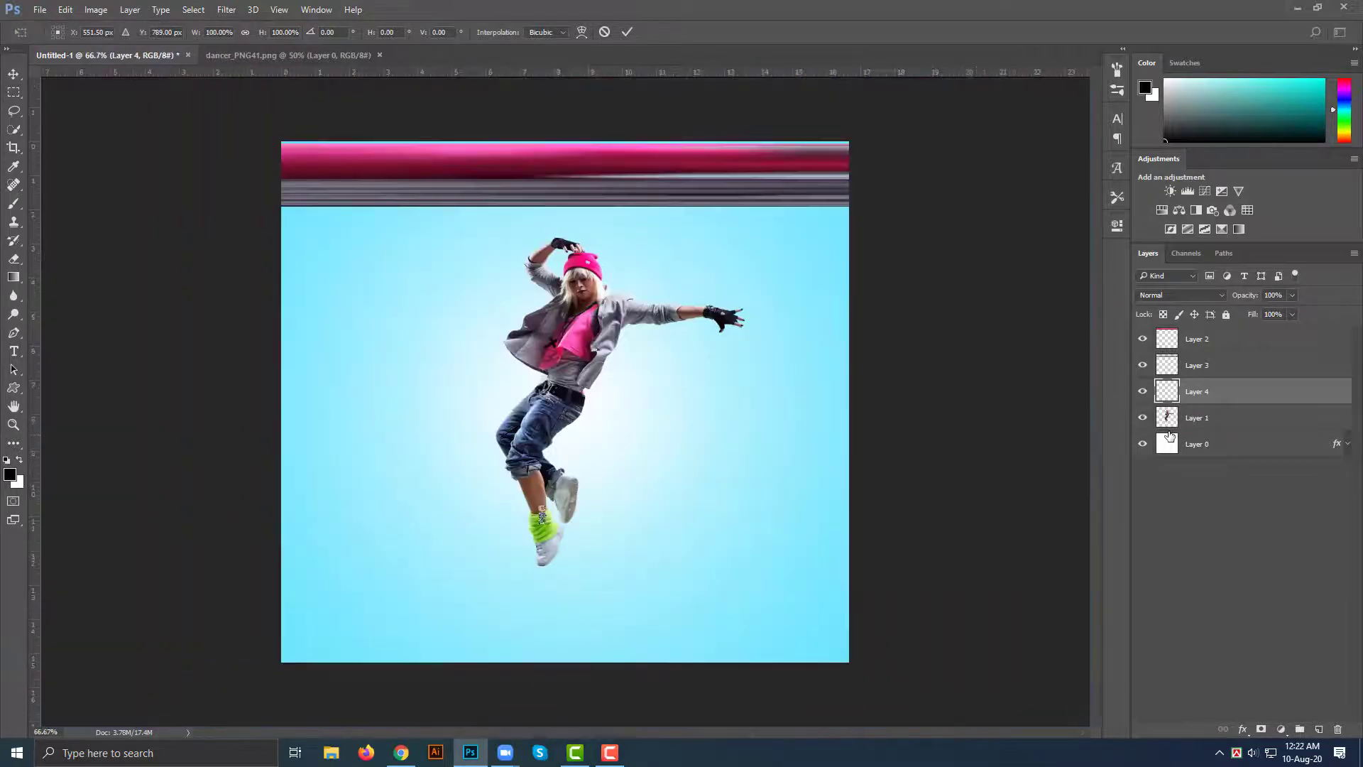
left_click_drag(543, 515, 837, 523)
key("Return")
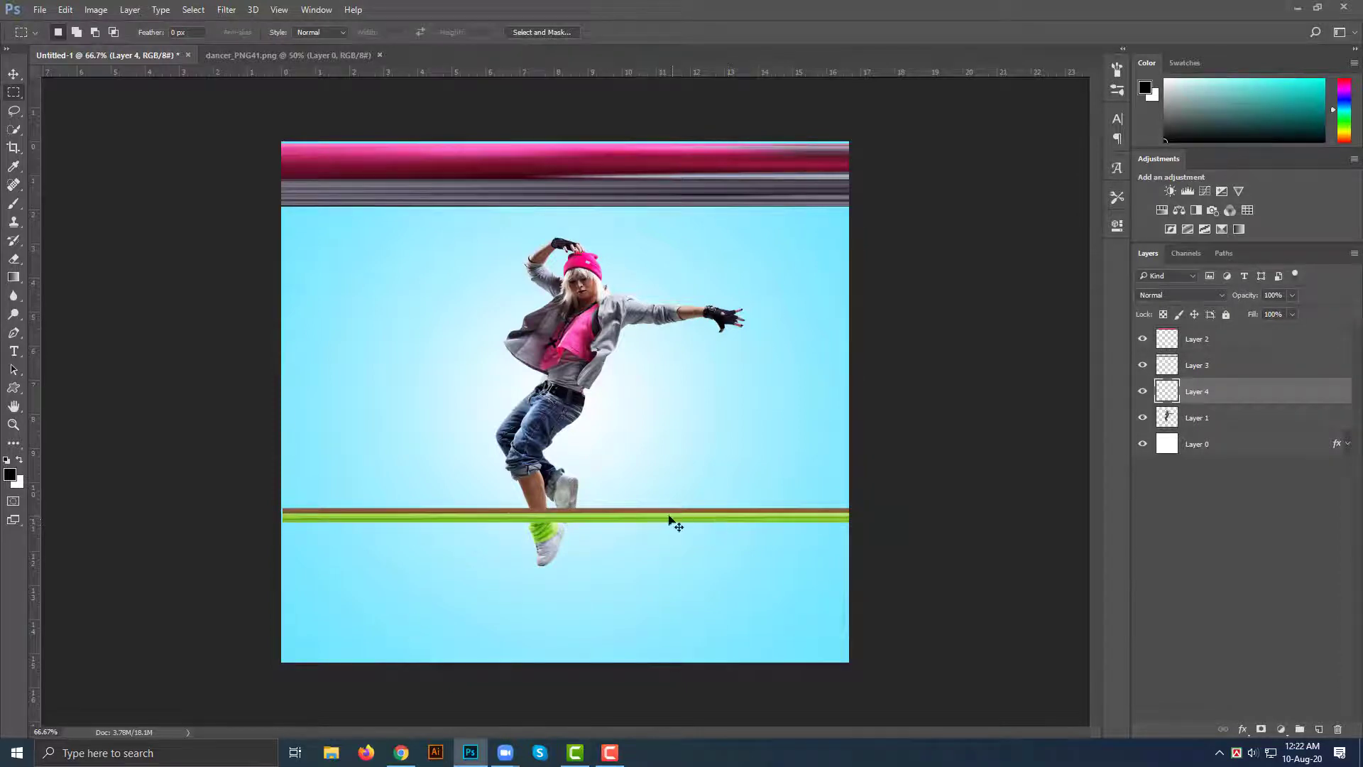
- Move the brown-and-green band directly below the grey band and widen it slightly to reach the canvas edges
left_click_drag(672, 523, 670, 219)
scroll(511, 266, "up", 1)
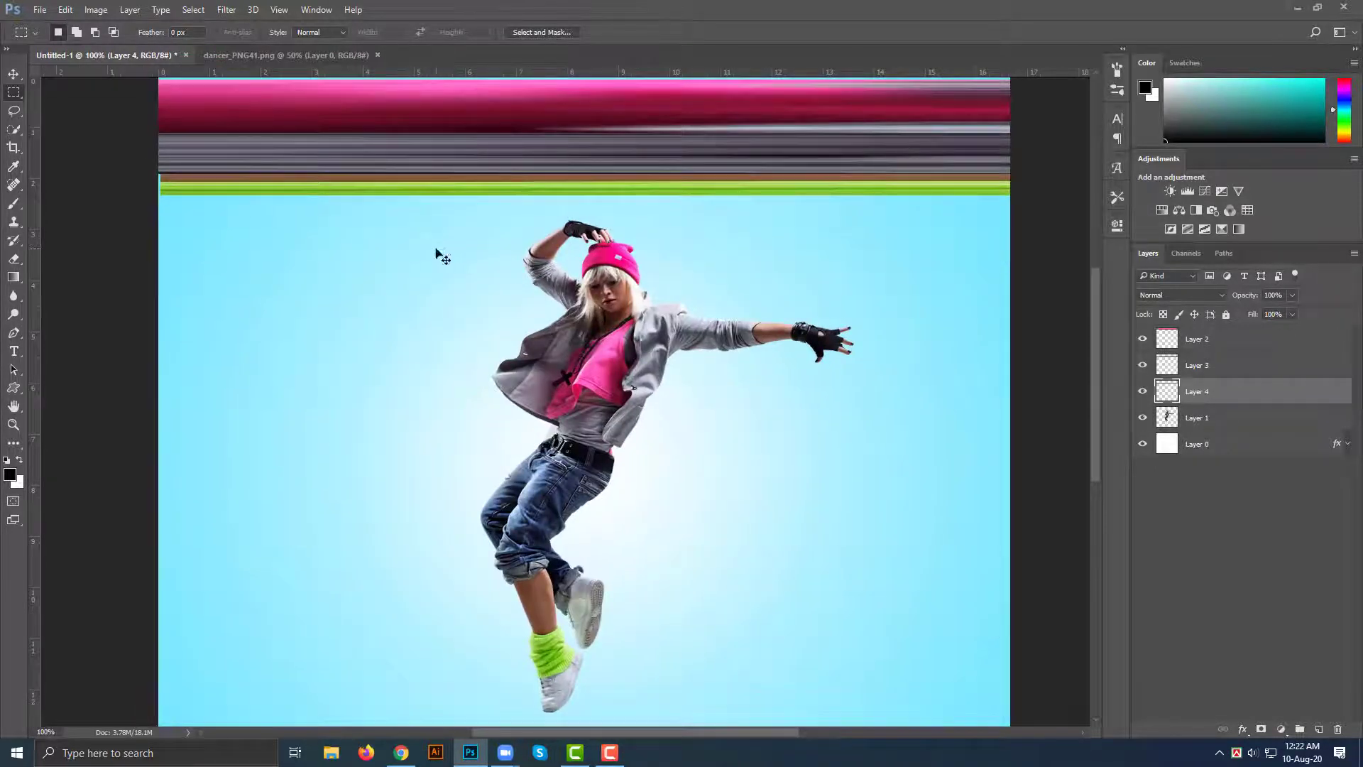
key("ctrl+t")
left_click_drag(155, 183, 157, 183)
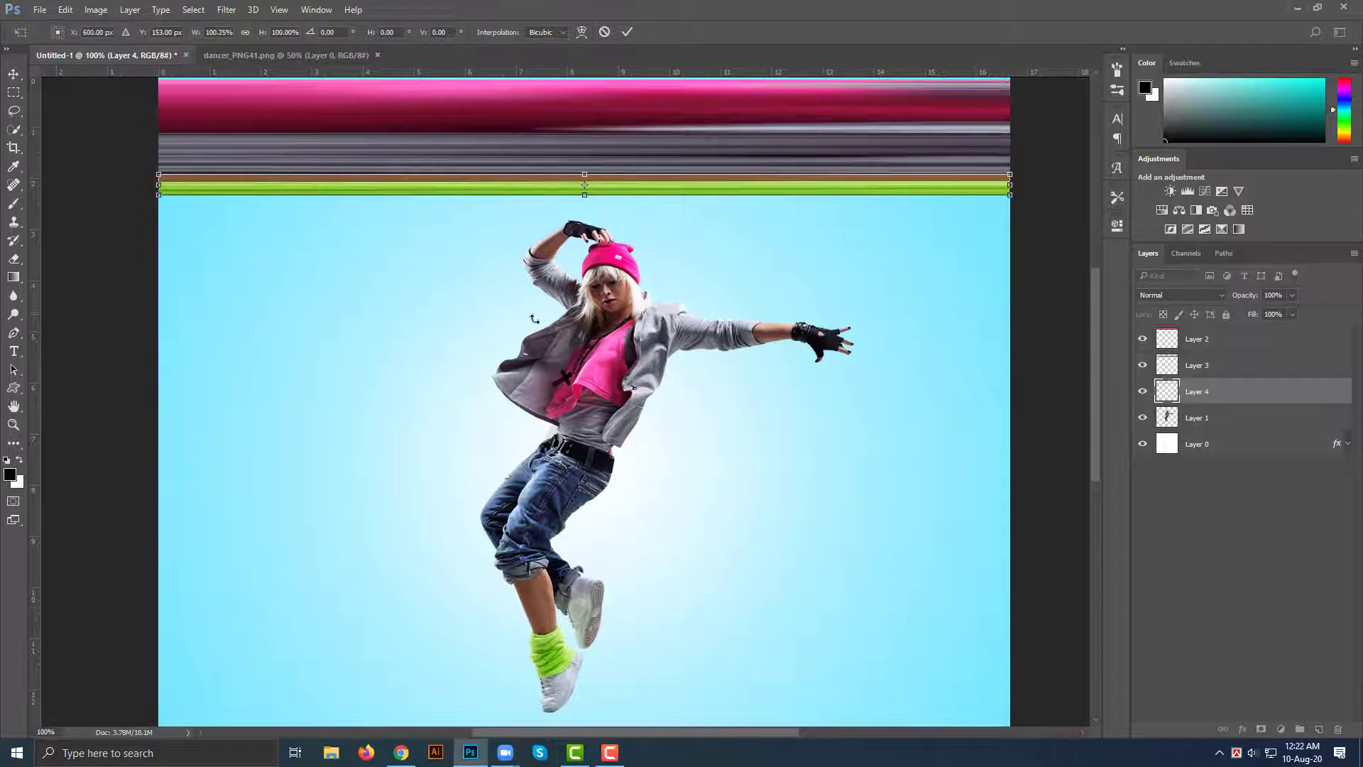
key("Return")
key("m")
- Merge the three colour band layers, Layer 2, Layer 3 and Layer 4, into one layer
scroll(1030, 364, "up", 2)
left_click(1221, 339)
left_click(1218, 392, "shift")
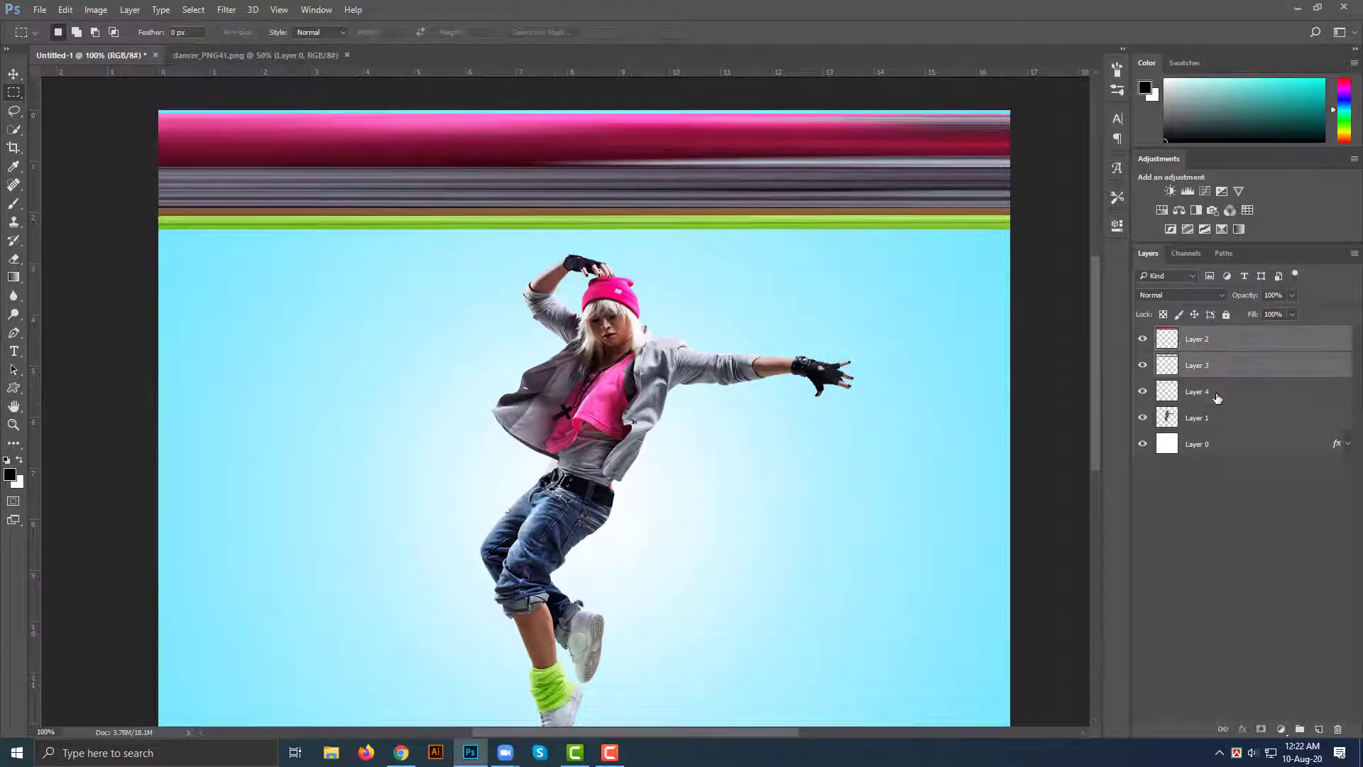
key("ctrl+e")
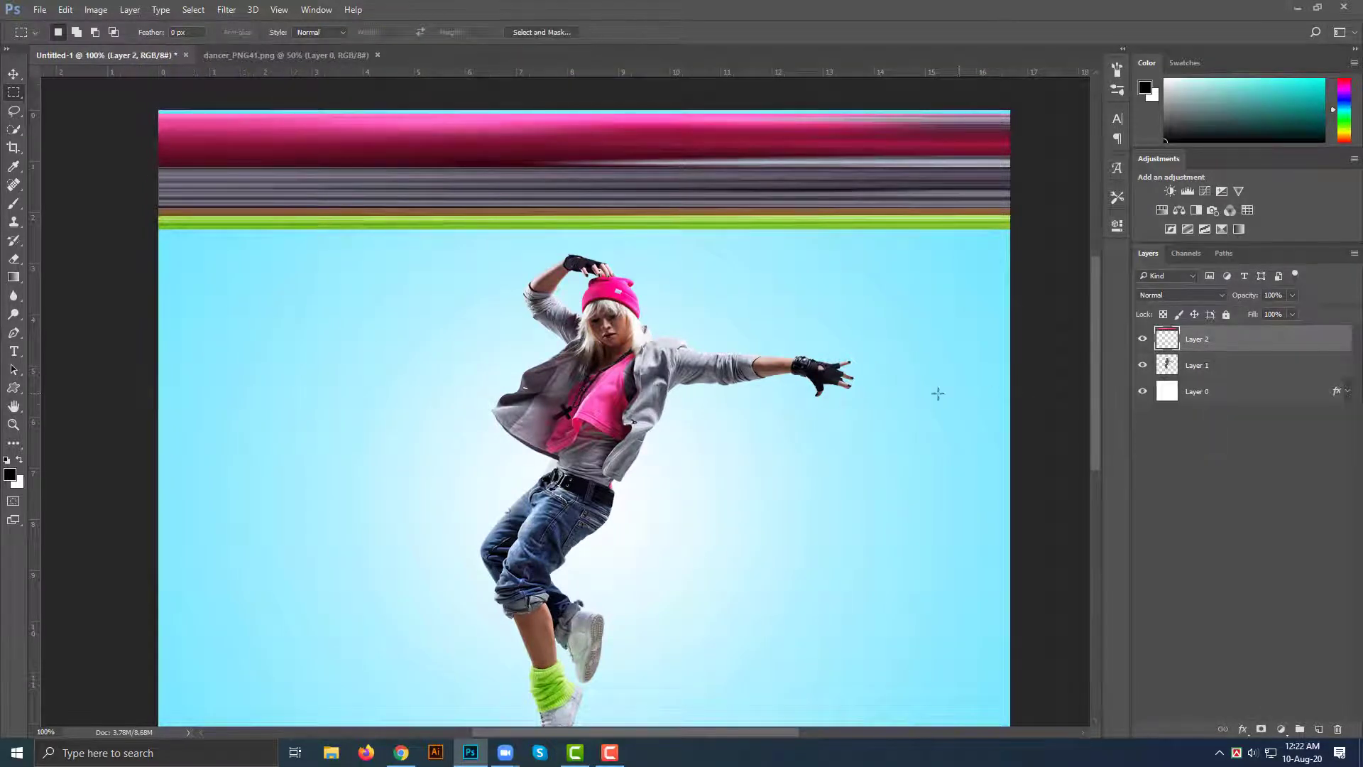
- Stretch the merged colour bands to about 113% height and nudge them up flush with the canvas's upper edge
key("ctrl+t")
left_click_drag(586, 231, 586, 246)
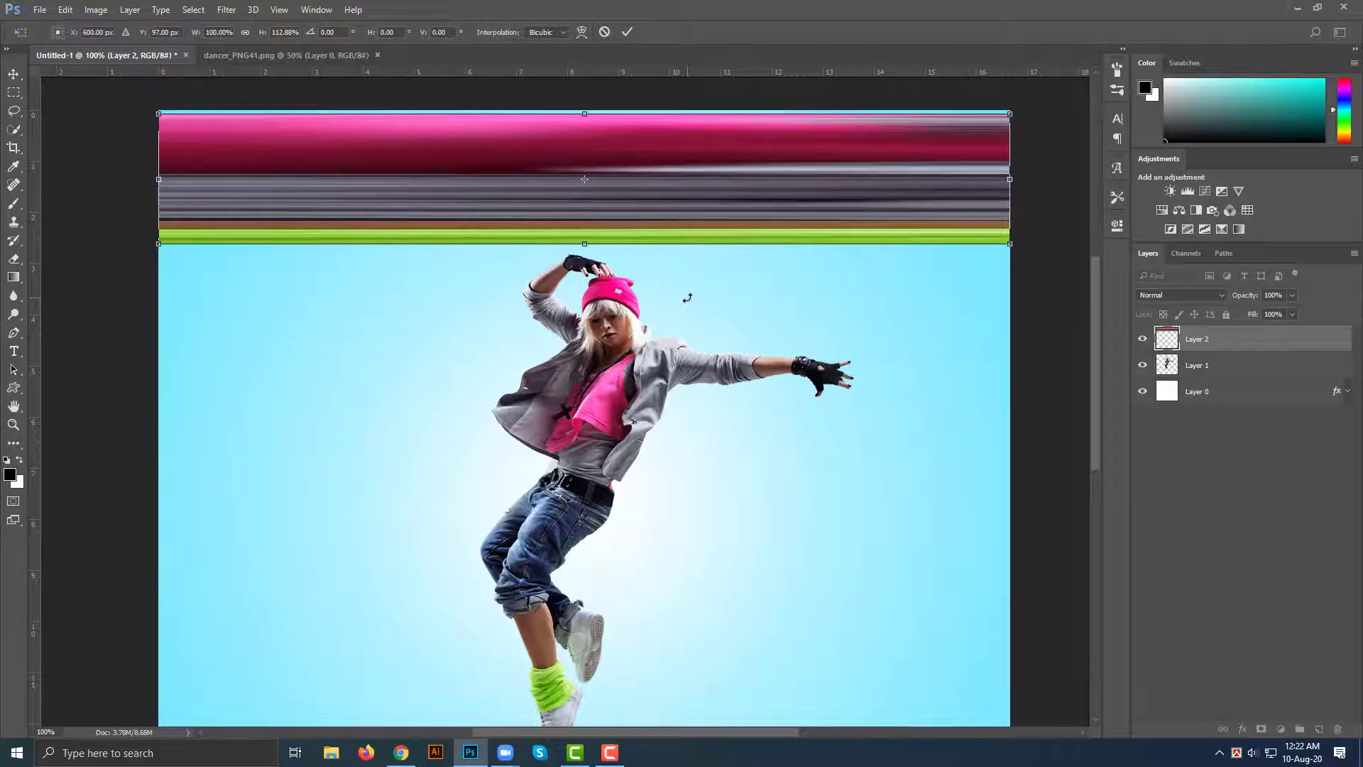
key("Up")
key("Up")
key("Up")
key("Up")
key("Up")
key("Up")
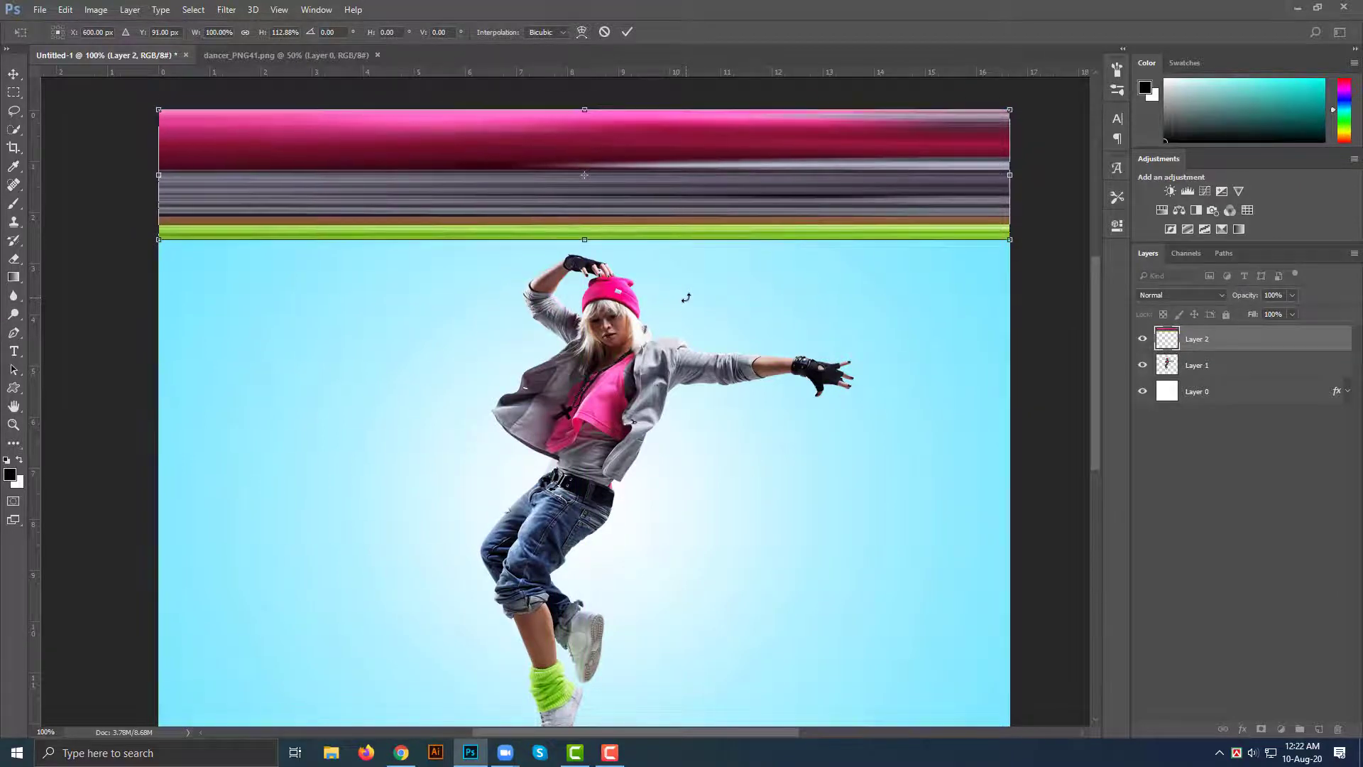
key("Return")
key("m")
key("ctrl+minus")
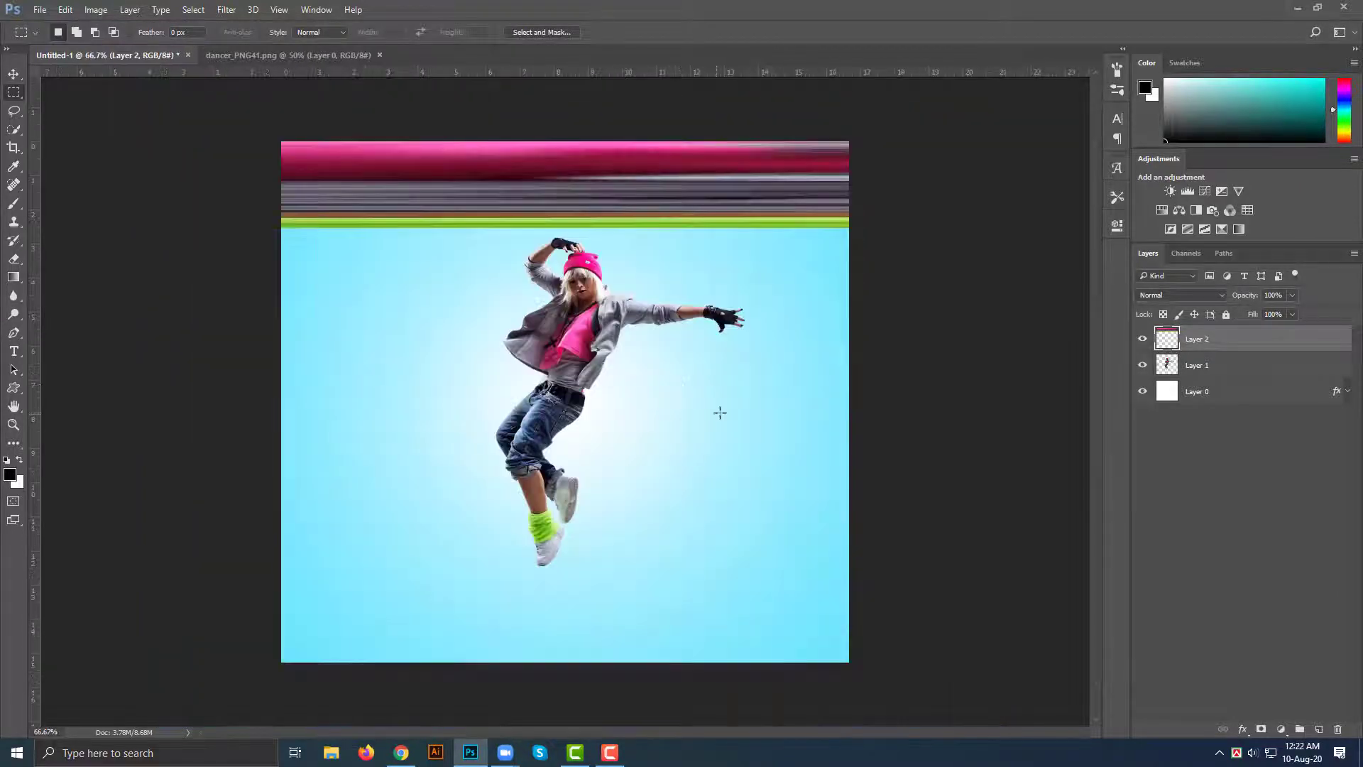
left_click(191, 10)
mouse_move(227, 9)
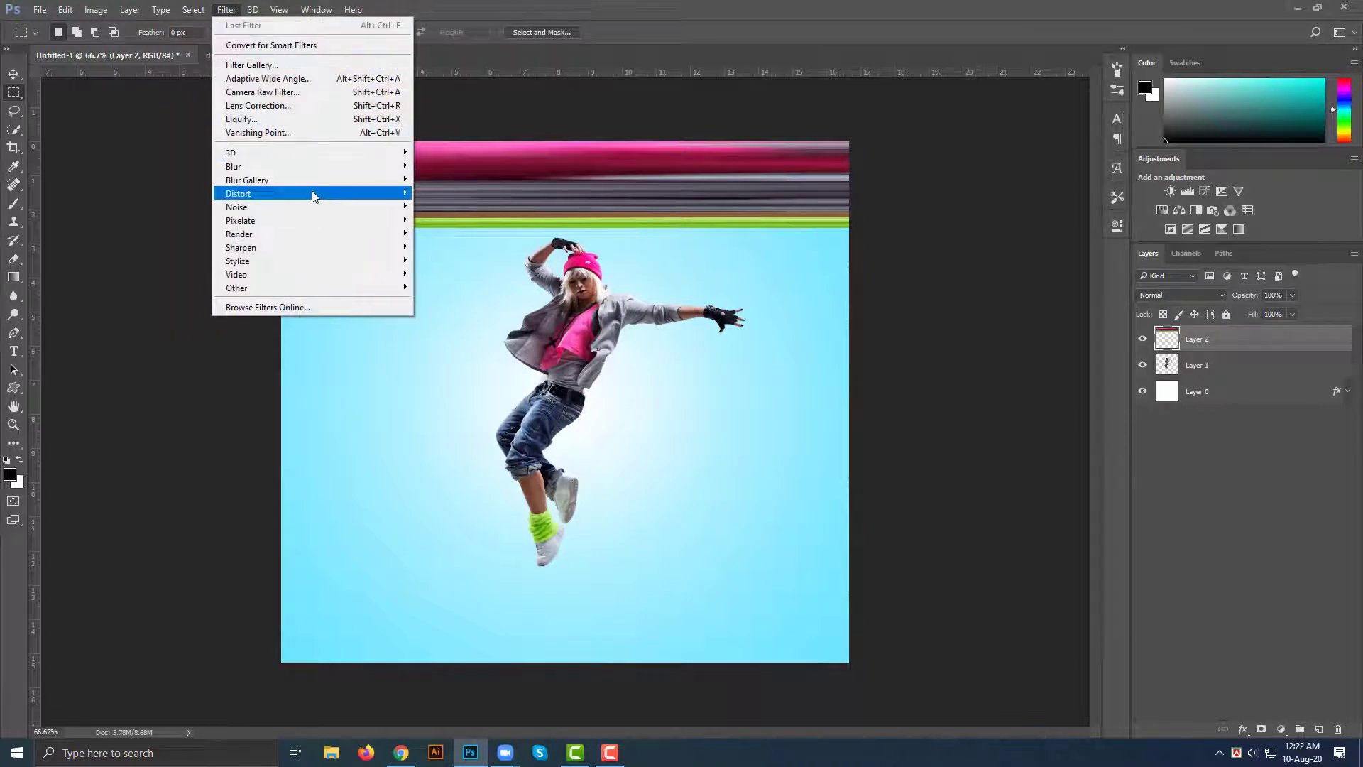
mouse_move(281, 10)
mouse_move(409, 262)
mouse_move(393, 223)
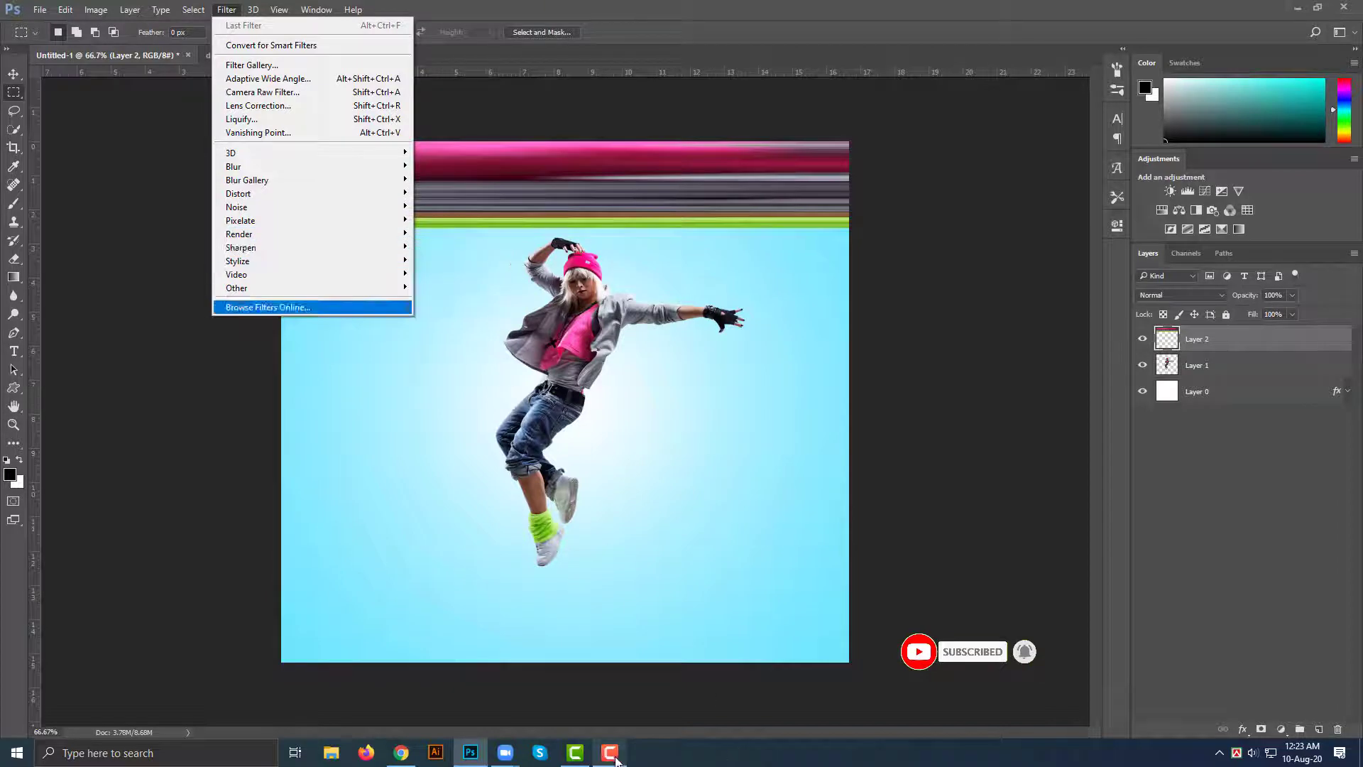
left_click(610, 752)
left_click(1303, 699)
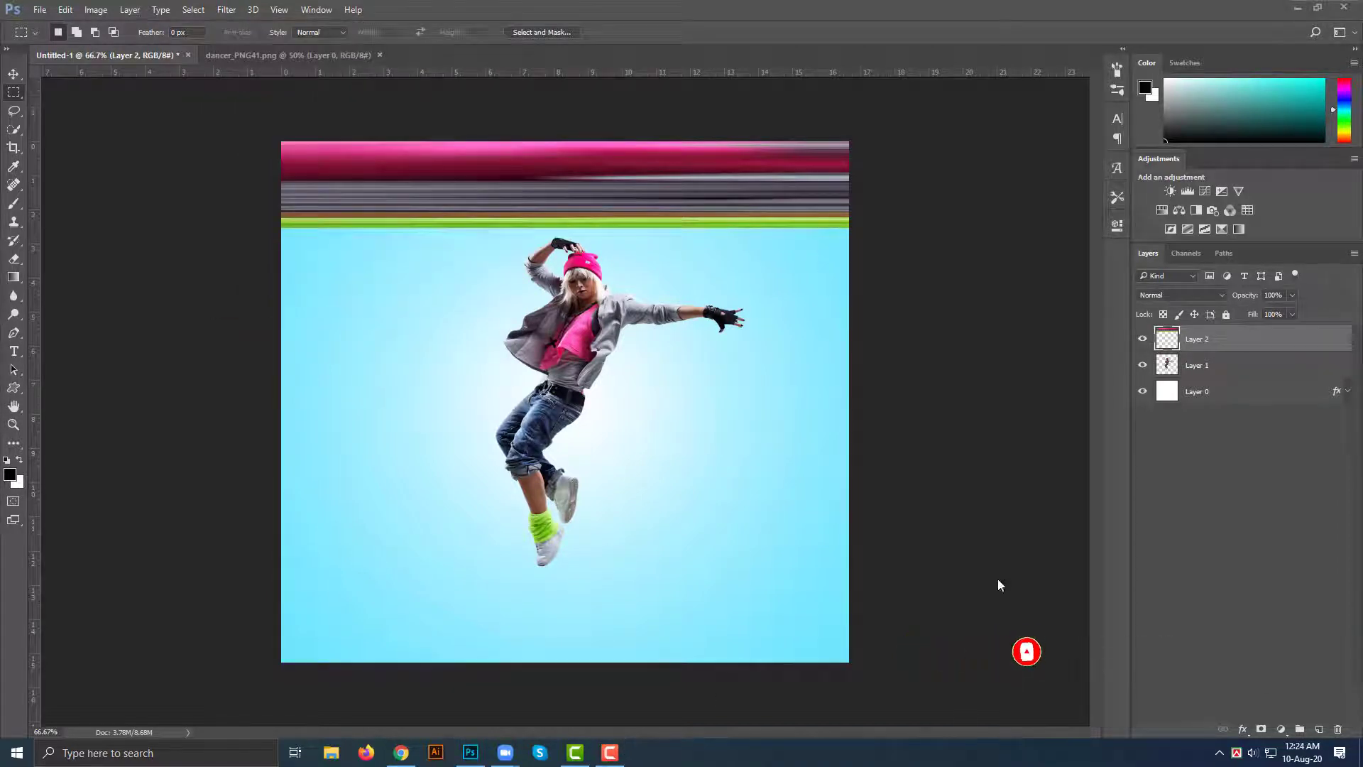
- Apply the Polar Coordinates filter to Layer 2 with Rectangular to Polar to turn the bands into a disc
left_click(226, 11)
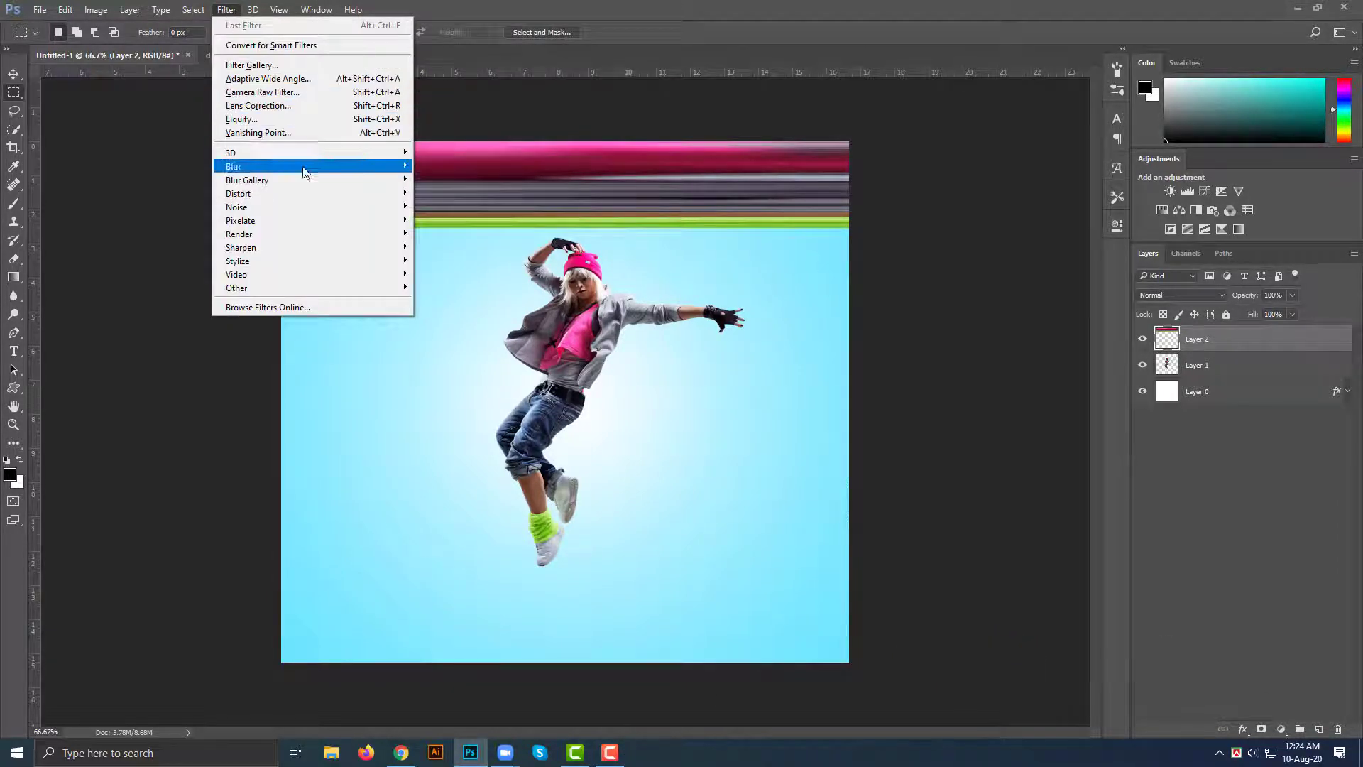
mouse_move(359, 192)
left_click(464, 221)
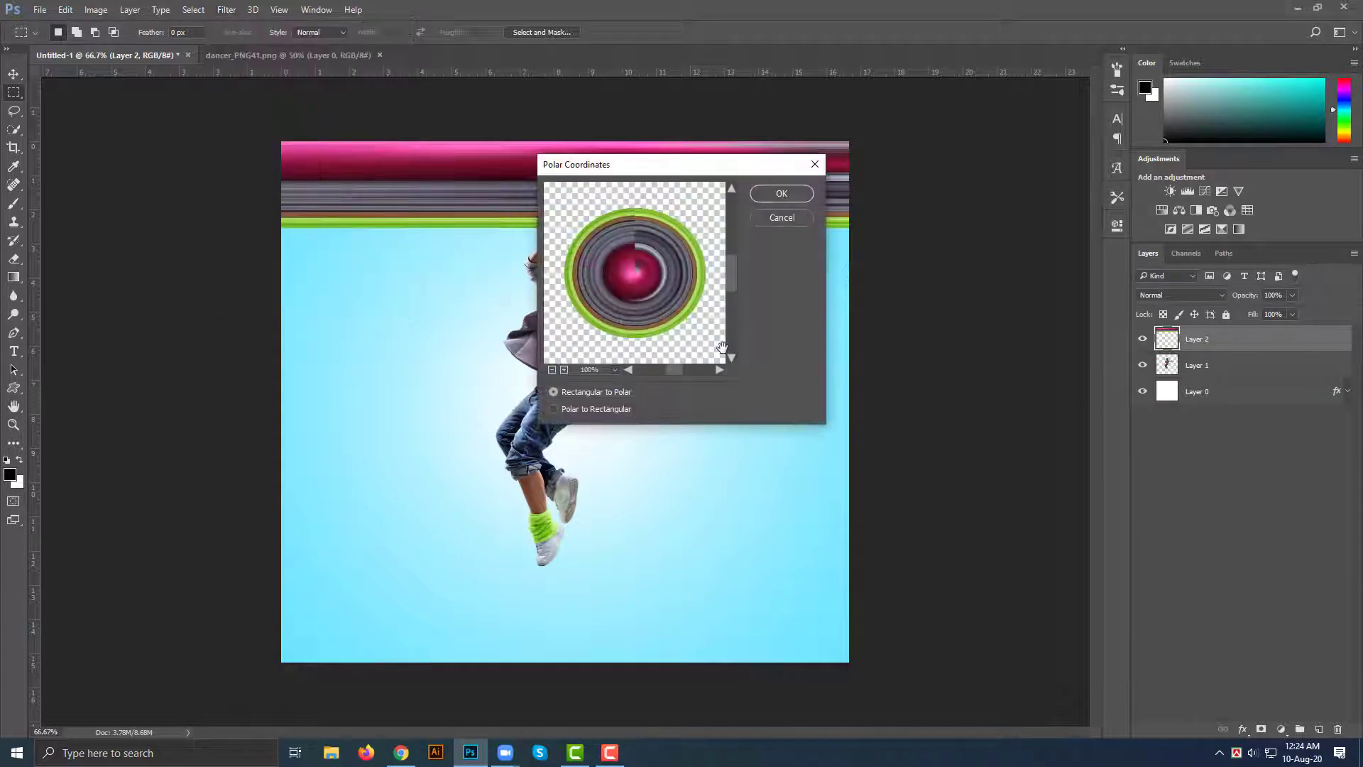
left_click_drag(703, 164, 688, 177)
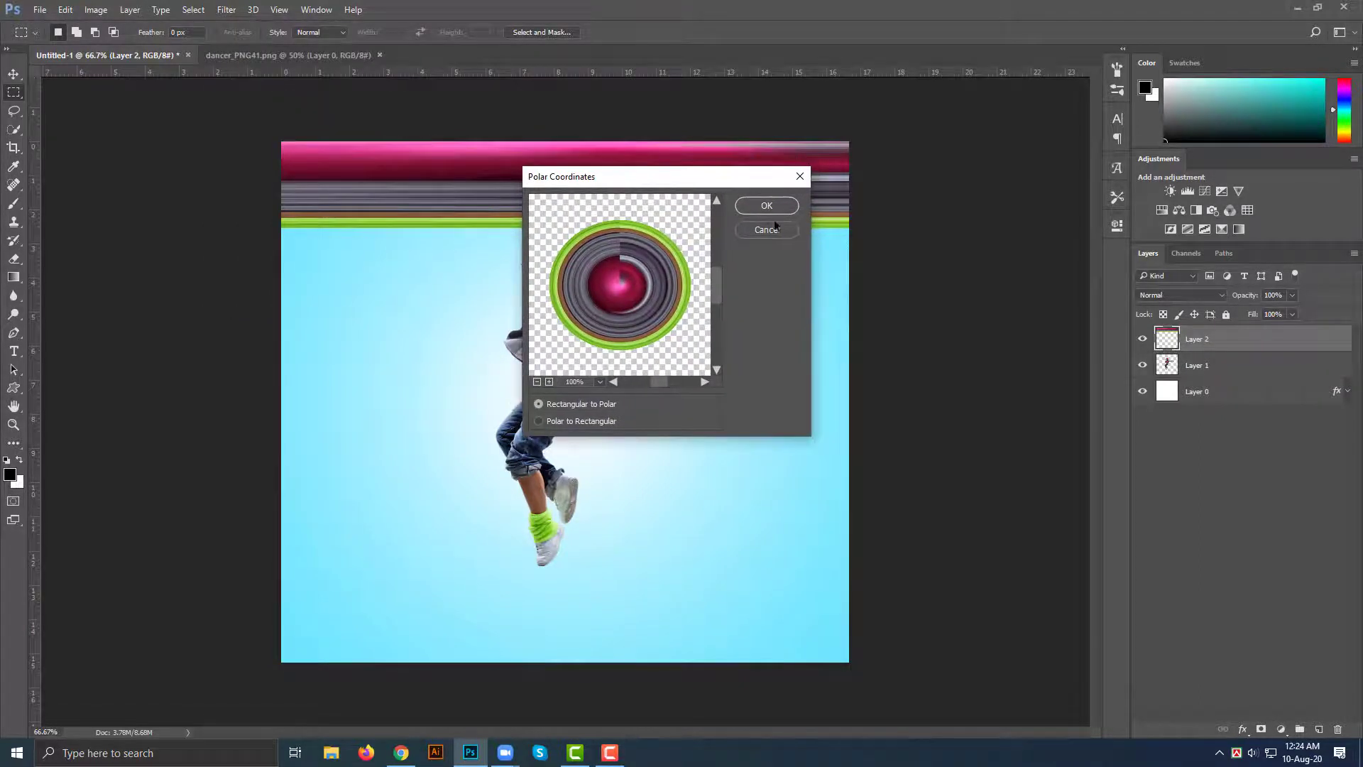
left_click(767, 206)
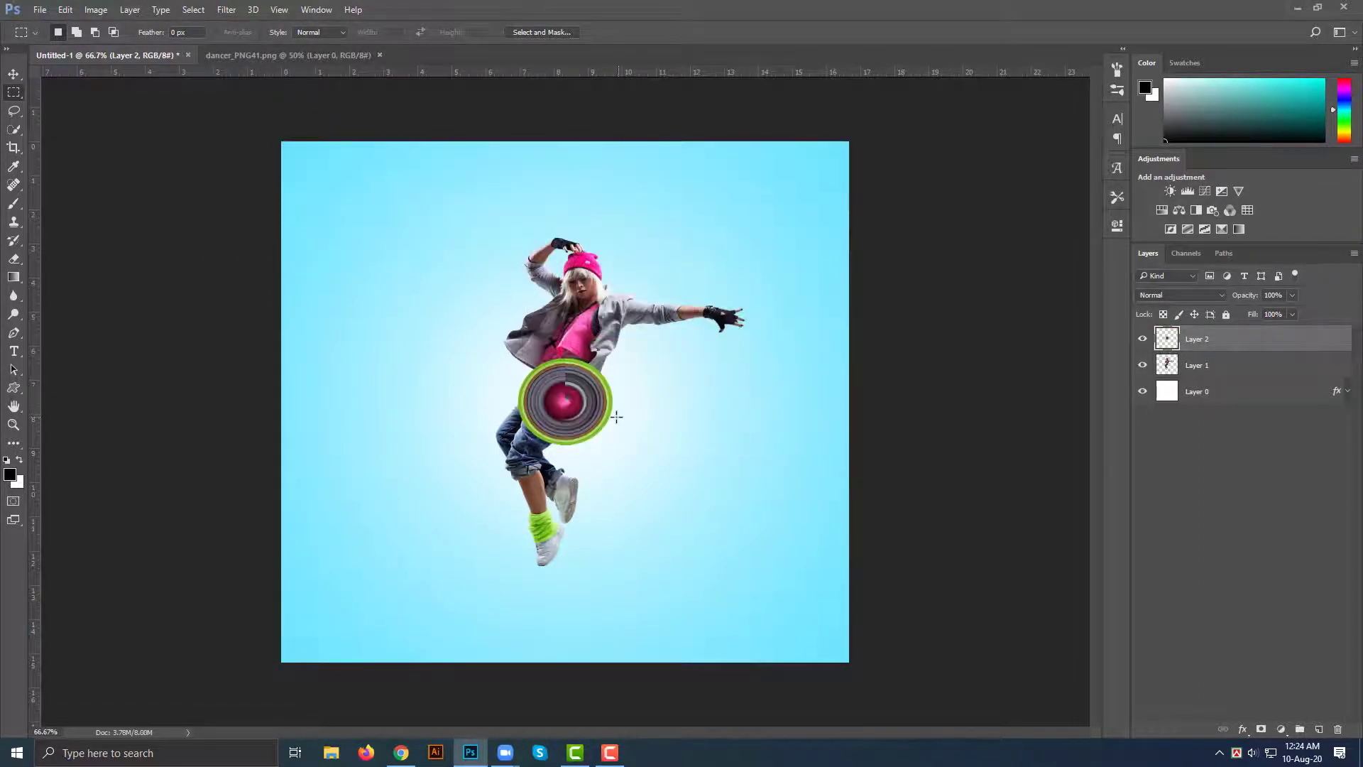
- Enlarge the striped disc to about 193% with Free Transform
left_click_drag(587, 422, 641, 493)
key("ctrl+t")
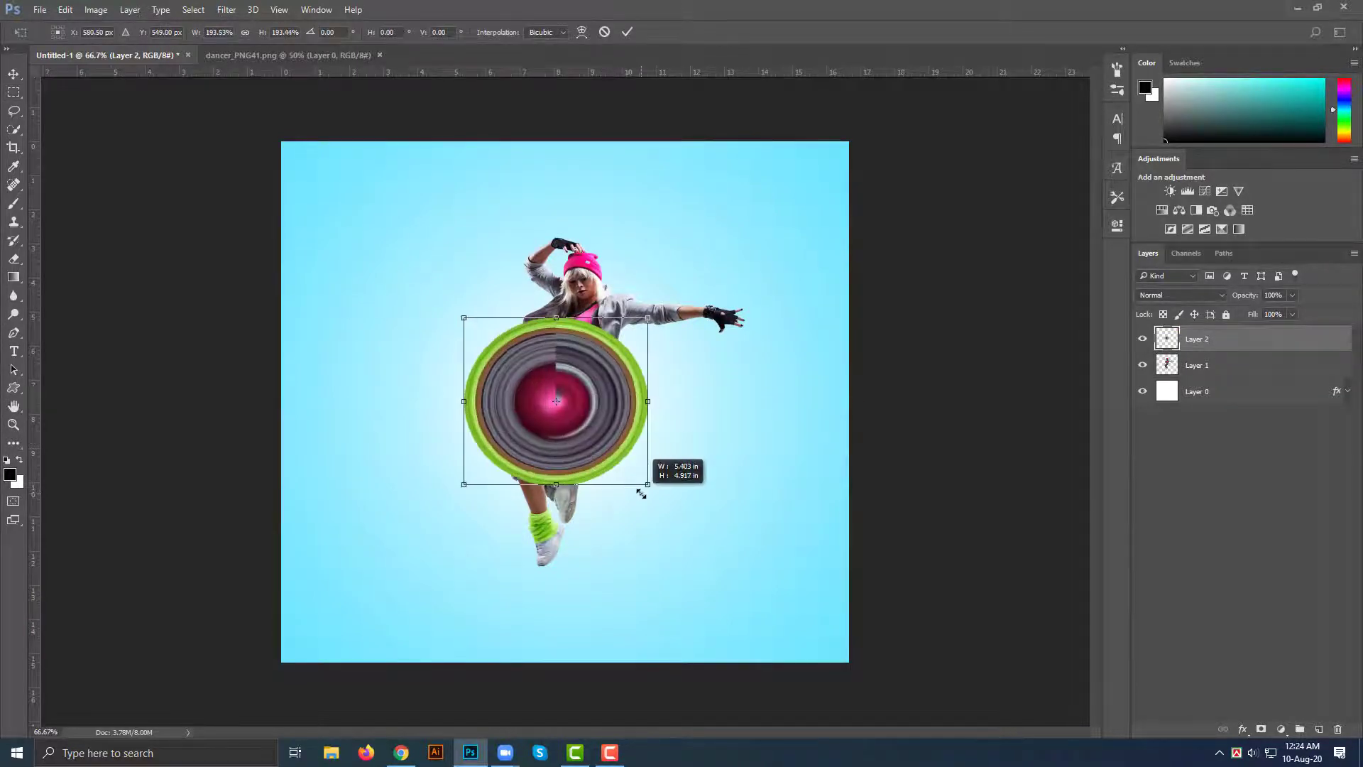
key("Return")
key("m")
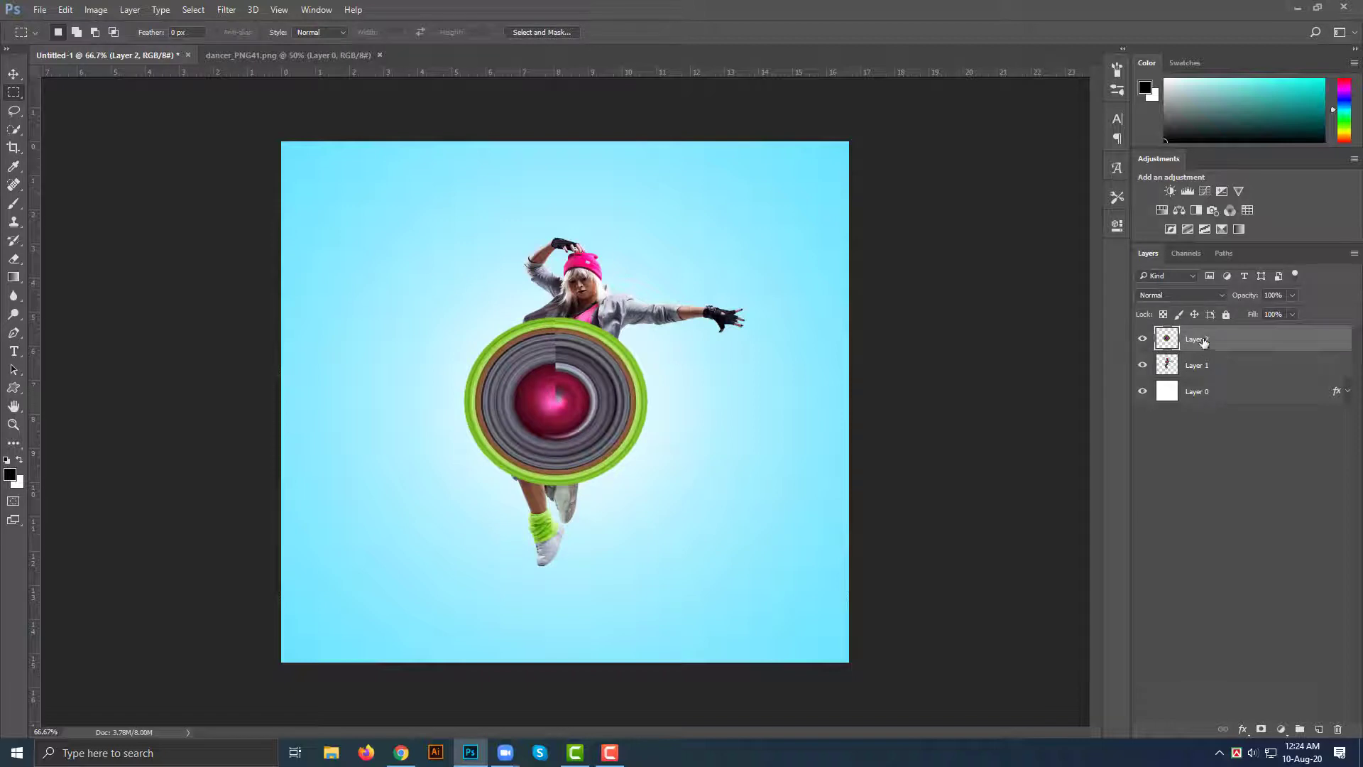
- Move Layer 2 below Layer 1 and enlarge the disc from its centre to about 137.5%
left_click_drag(1203, 341, 1204, 377)
key("ctrl+t")
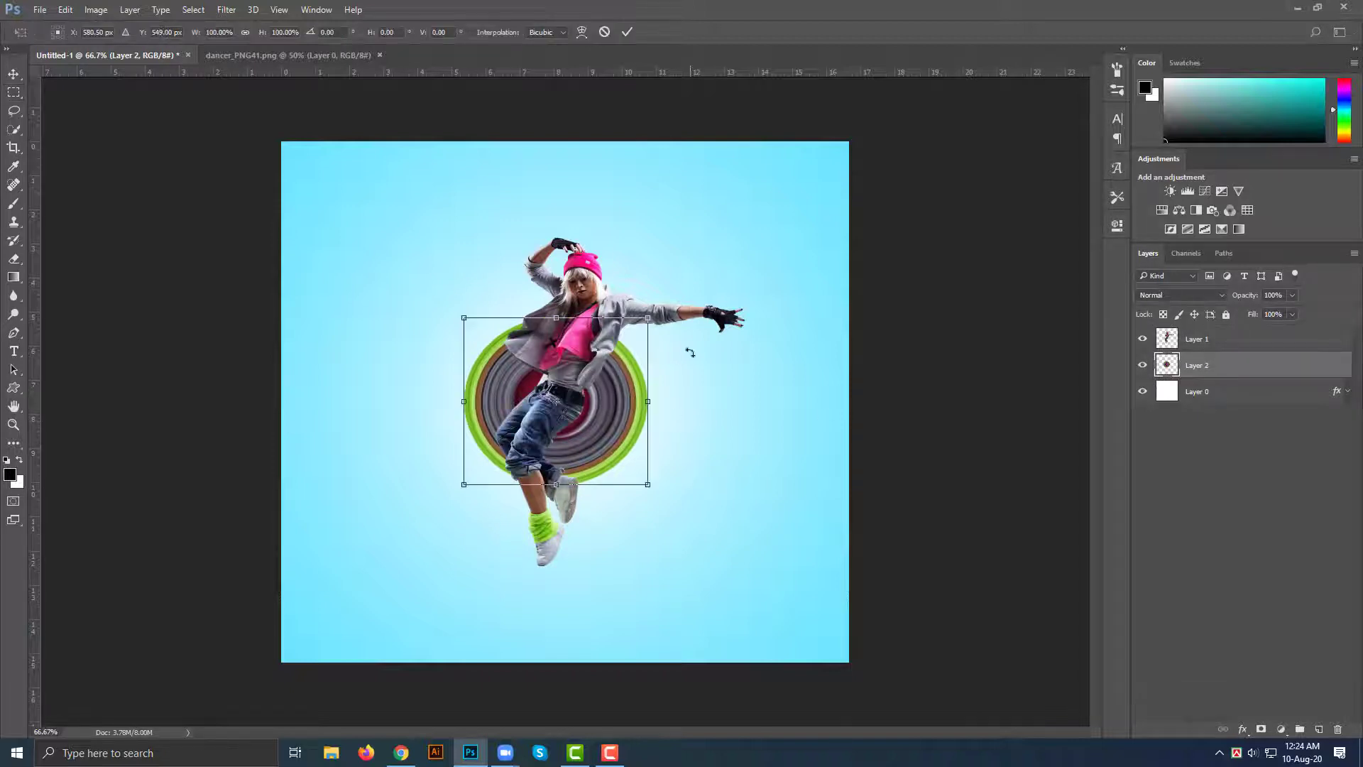
left_click_drag(648, 317, 680, 285)
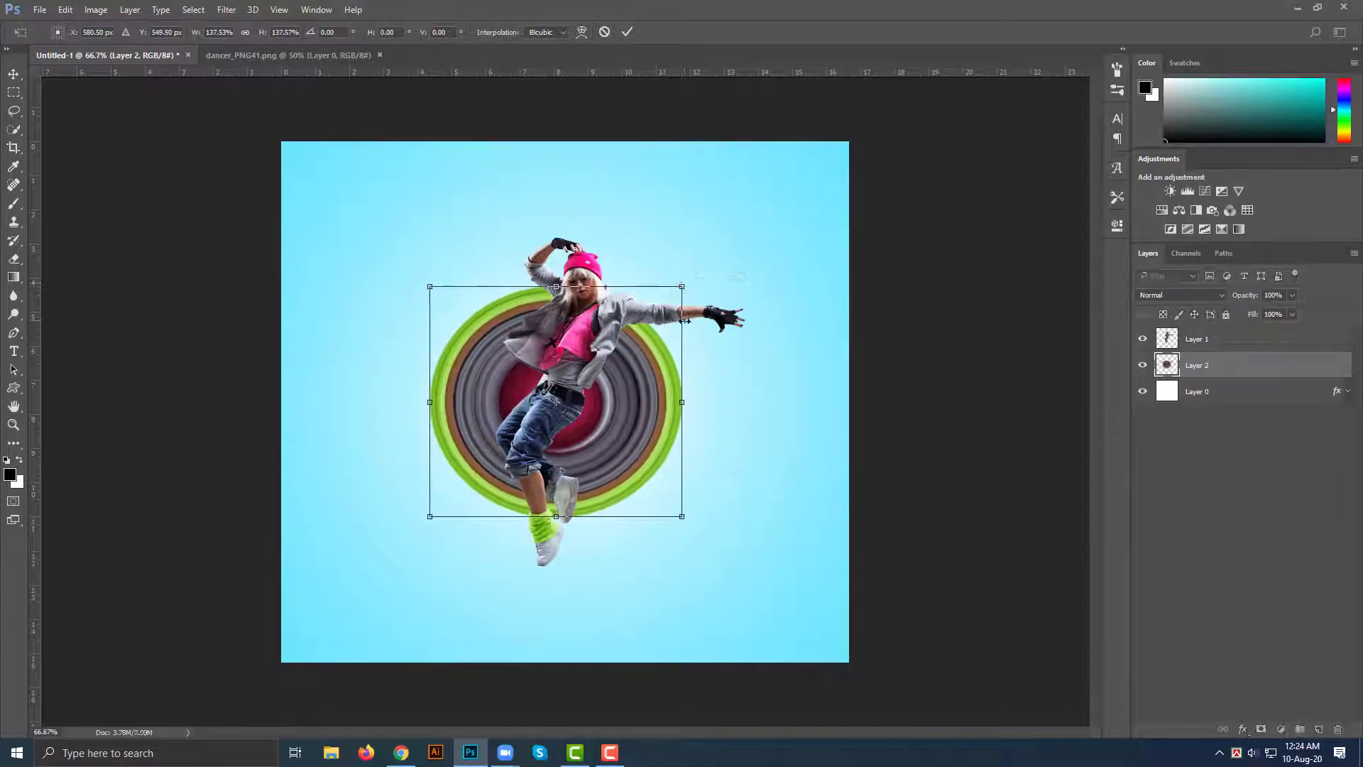
key("Return")
- Scale the dancer on Layer 1 down to about 70% and place her over the striped disc
left_click(1206, 340)
key("ctrl+t")
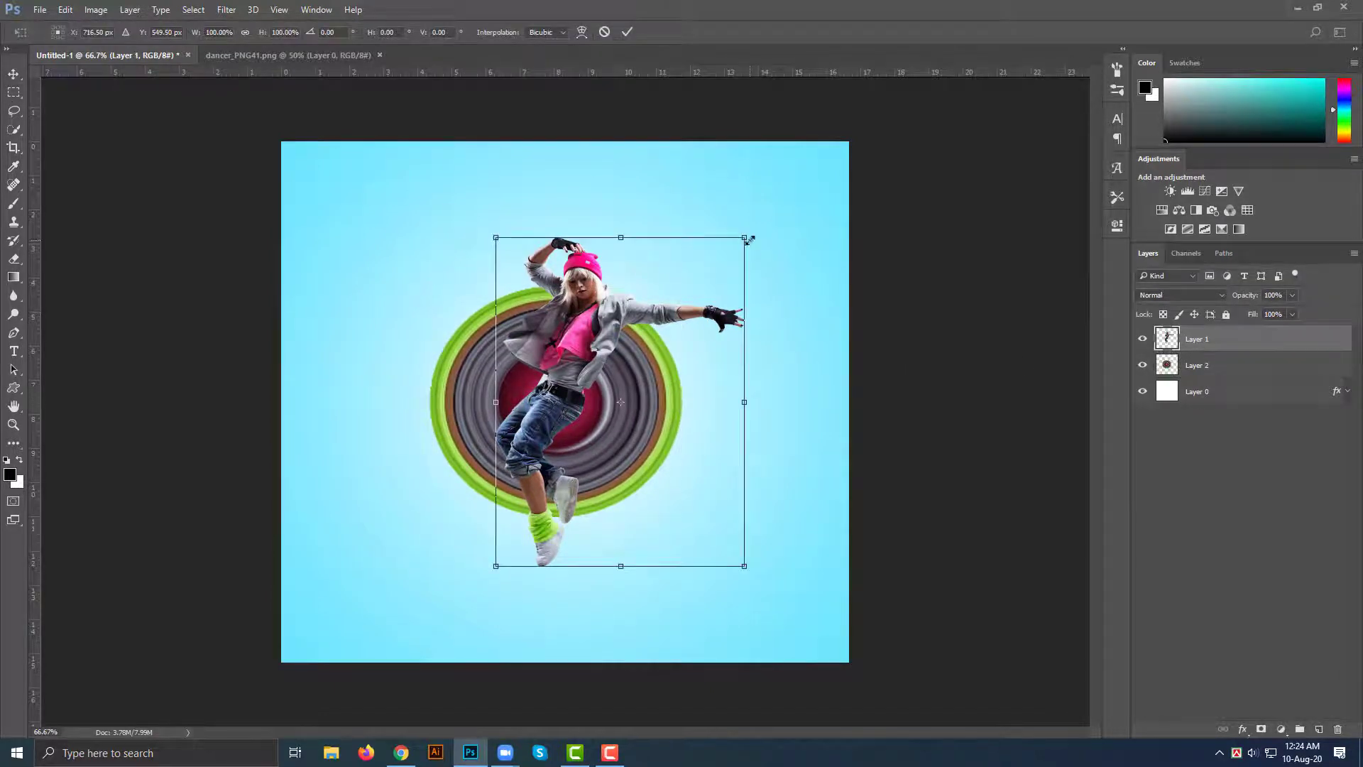
left_click_drag(743, 242, 709, 277)
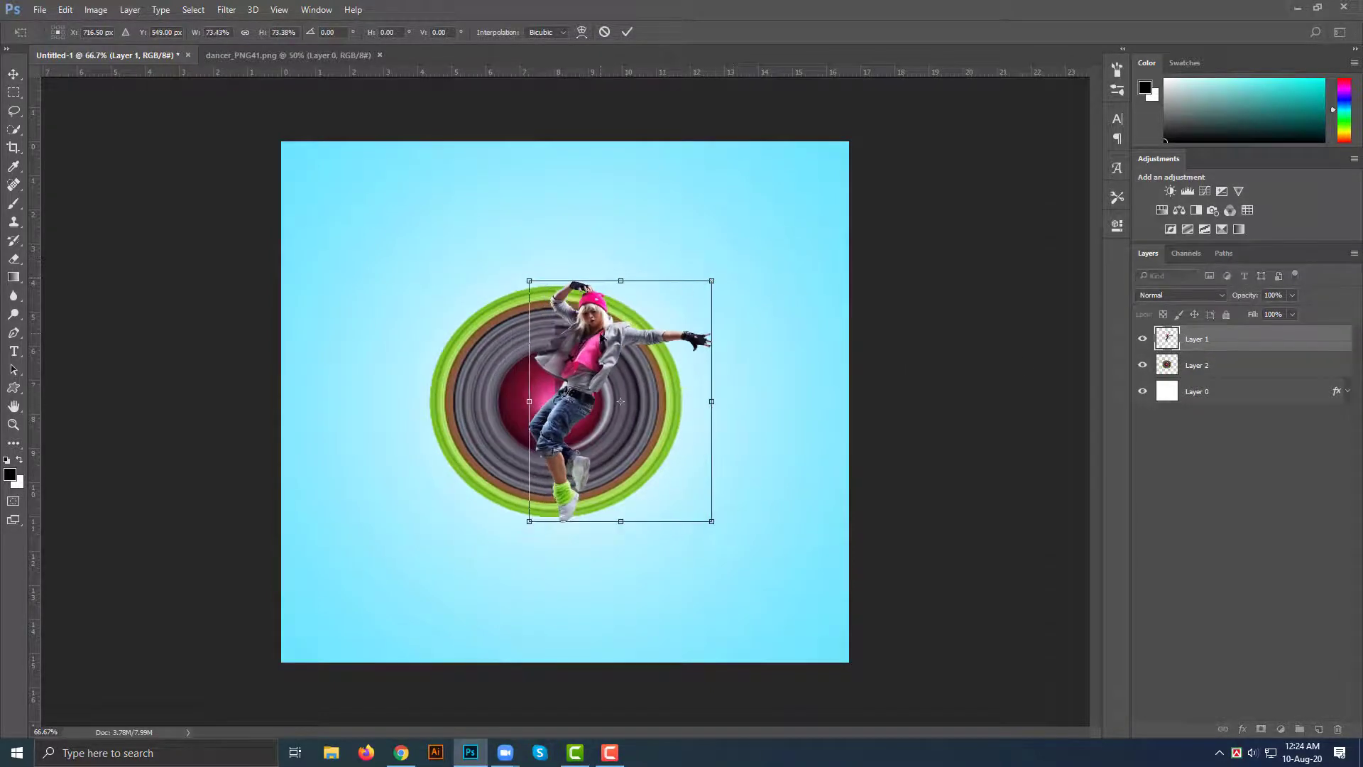
left_click_drag(606, 296, 576, 297)
left_click_drag(679, 282, 674, 285)
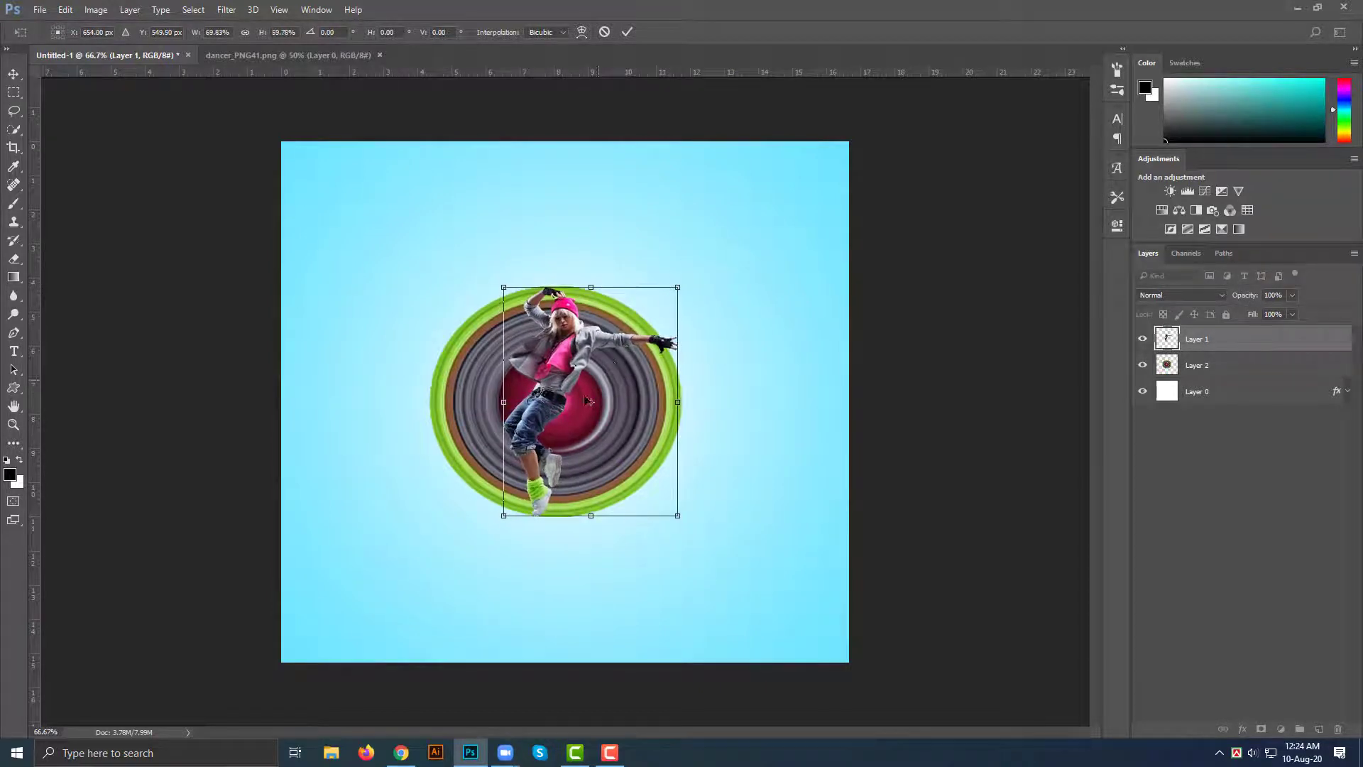
- Nudge the dancer up and to the left so her hands and foot line up with the disc's rim
left_click(556, 422, "ctrl")
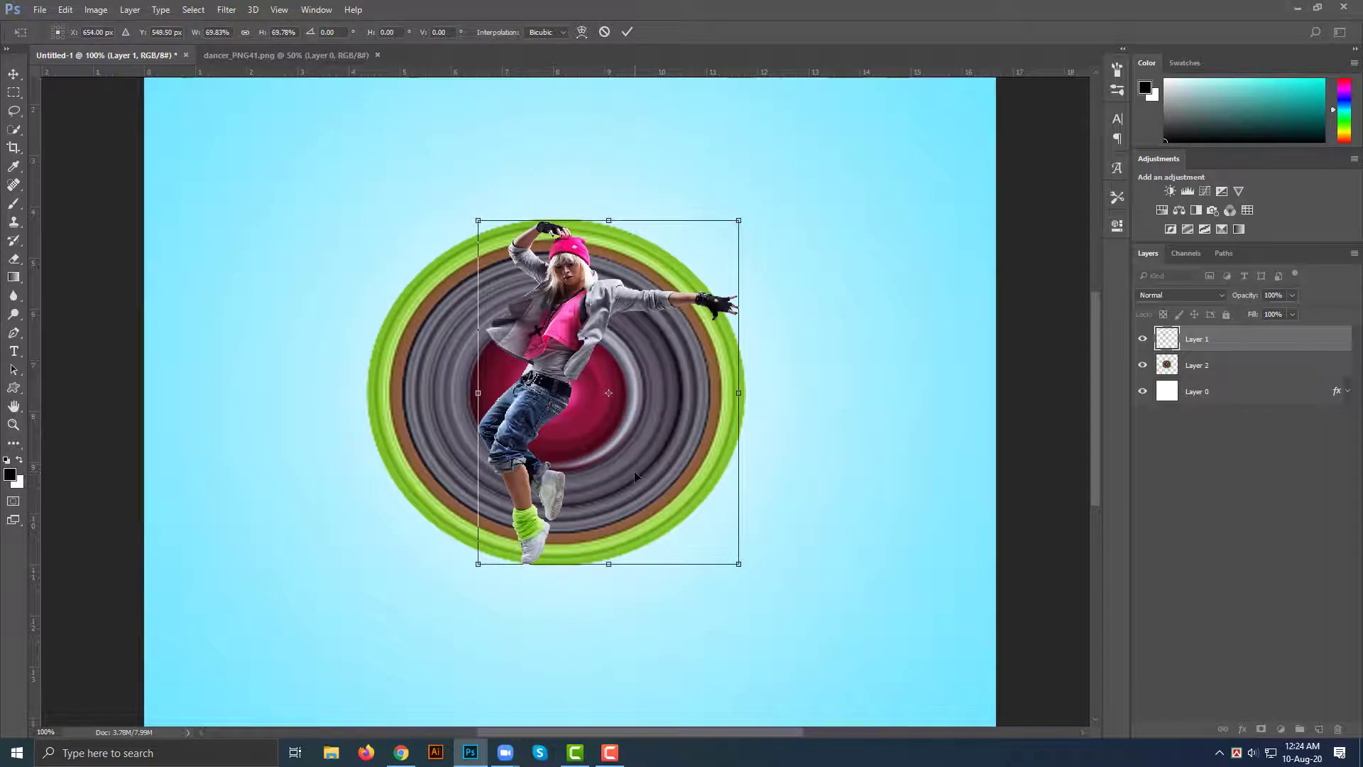
key("Left")
key("Left")
key("Left")
key("Up")
key("Up")
key("Up")
key("Up")
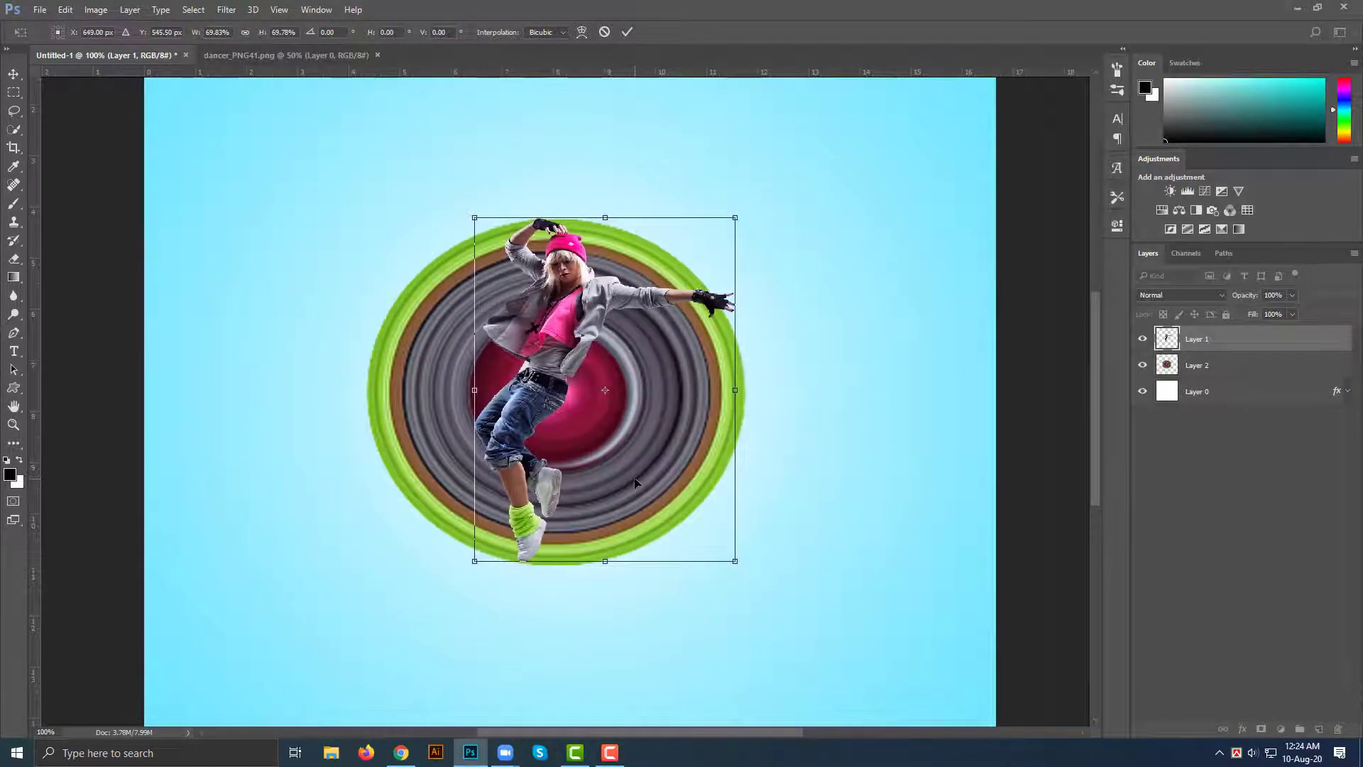
key("Right")
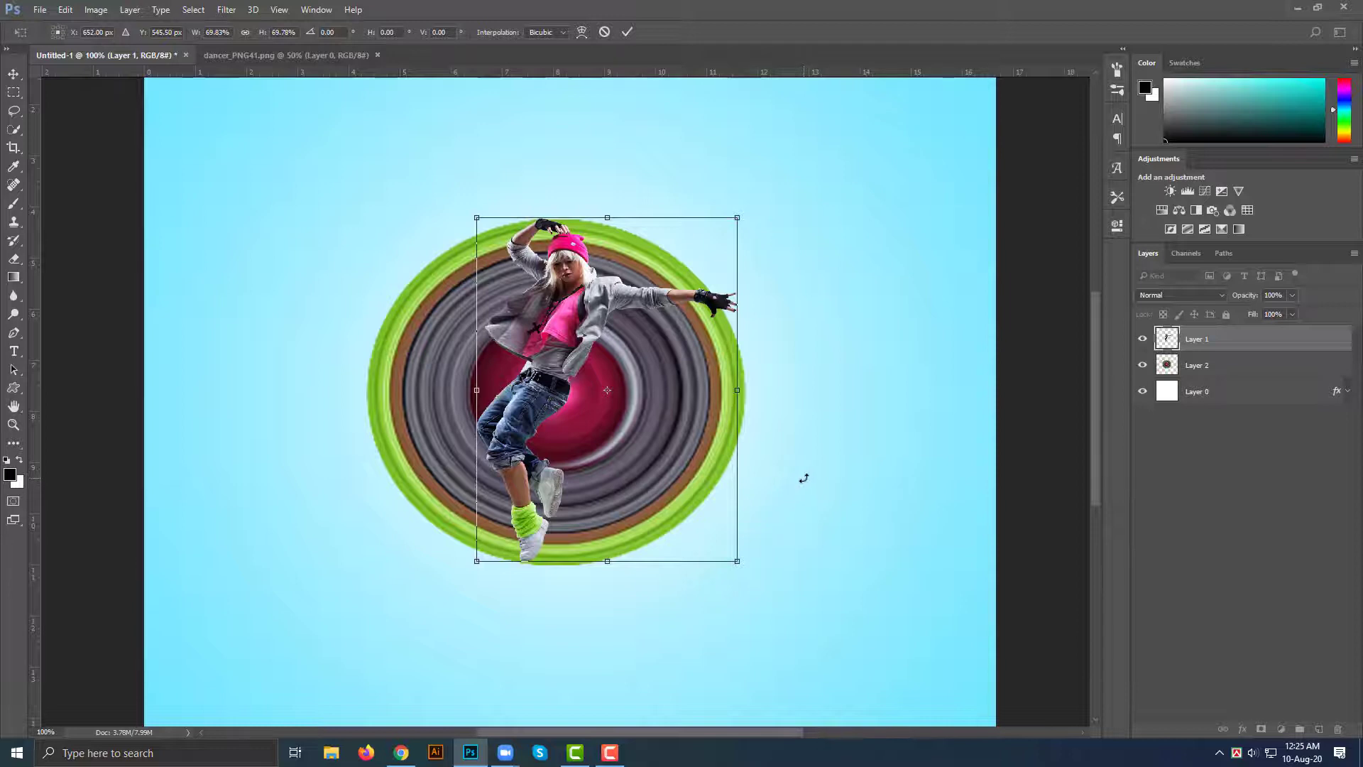
key("Left")
key("shift+Left")
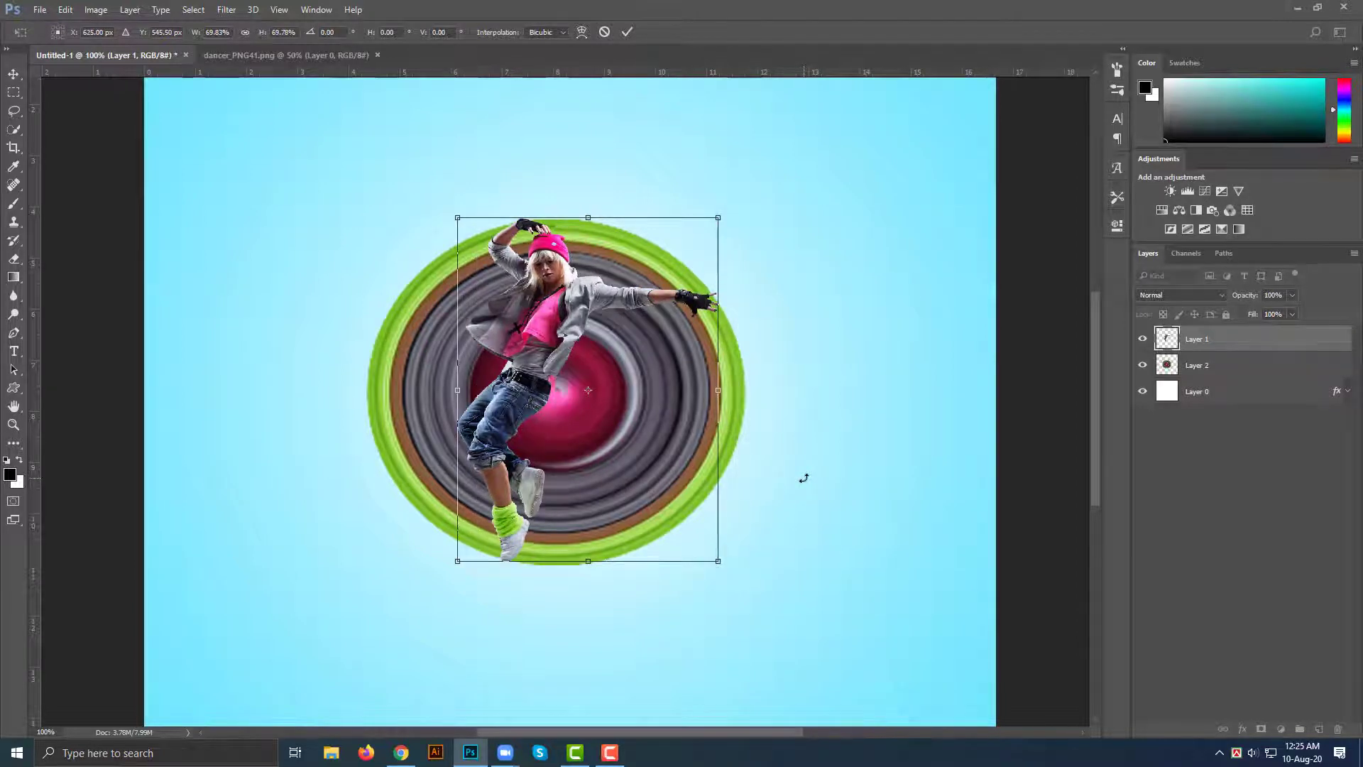
key("Right")
key("Right")
- Reduce the dancer to about 64% and reposition her within the disc
left_click_drag(721, 218, 718, 223)
key("Up")
key("Up")
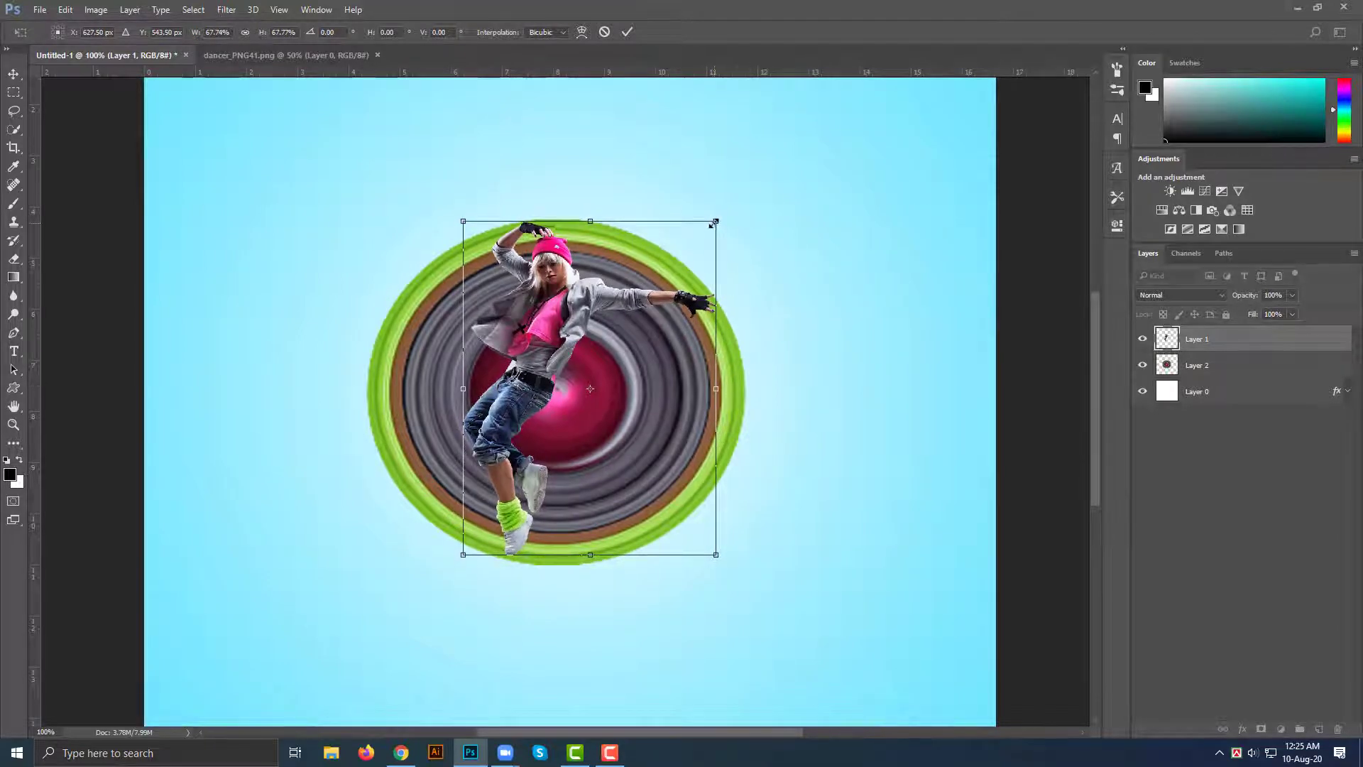
left_click_drag(713, 224, 709, 231)
left_click_drag(603, 313, 609, 307)
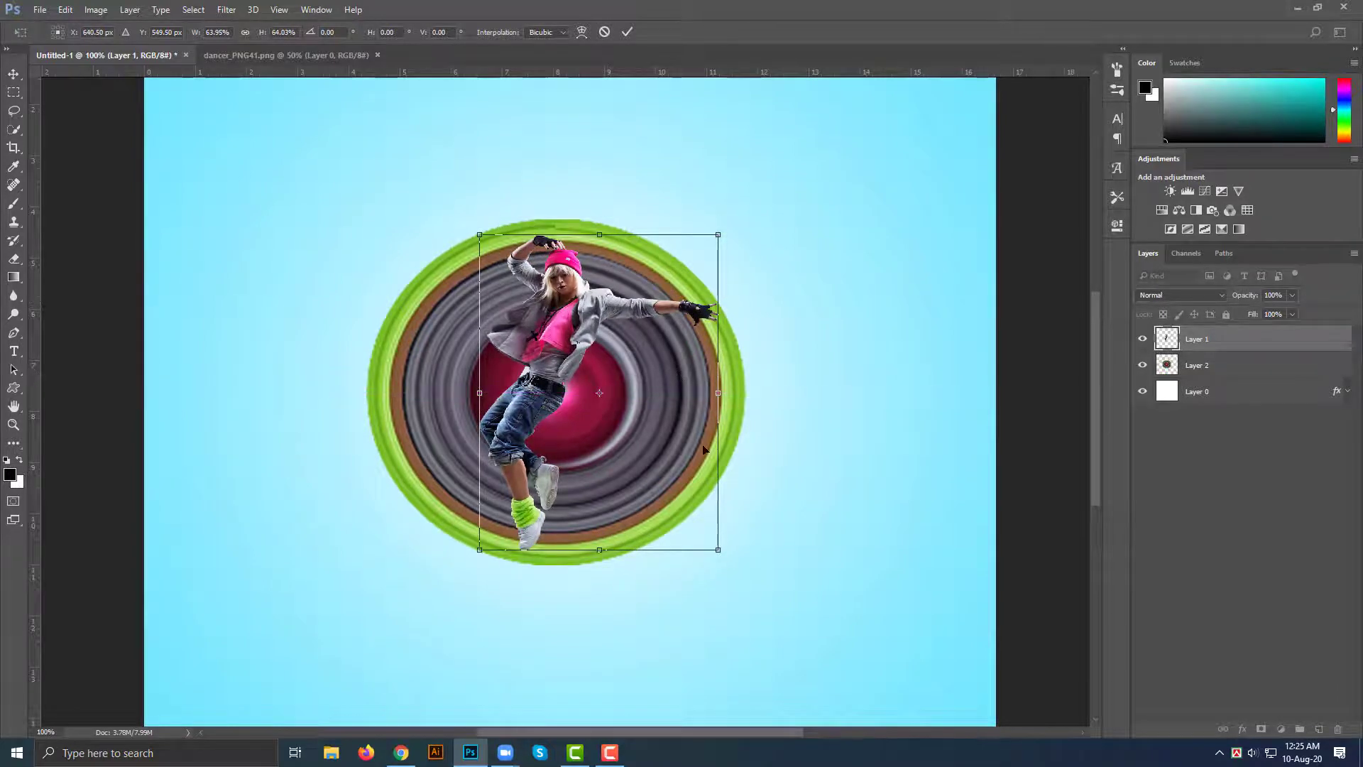
- Resize the dancer to about 66.8% width and 68.6% height, with her raised hand and foot reaching the disc's green rim
left_click_drag(714, 239, 720, 231)
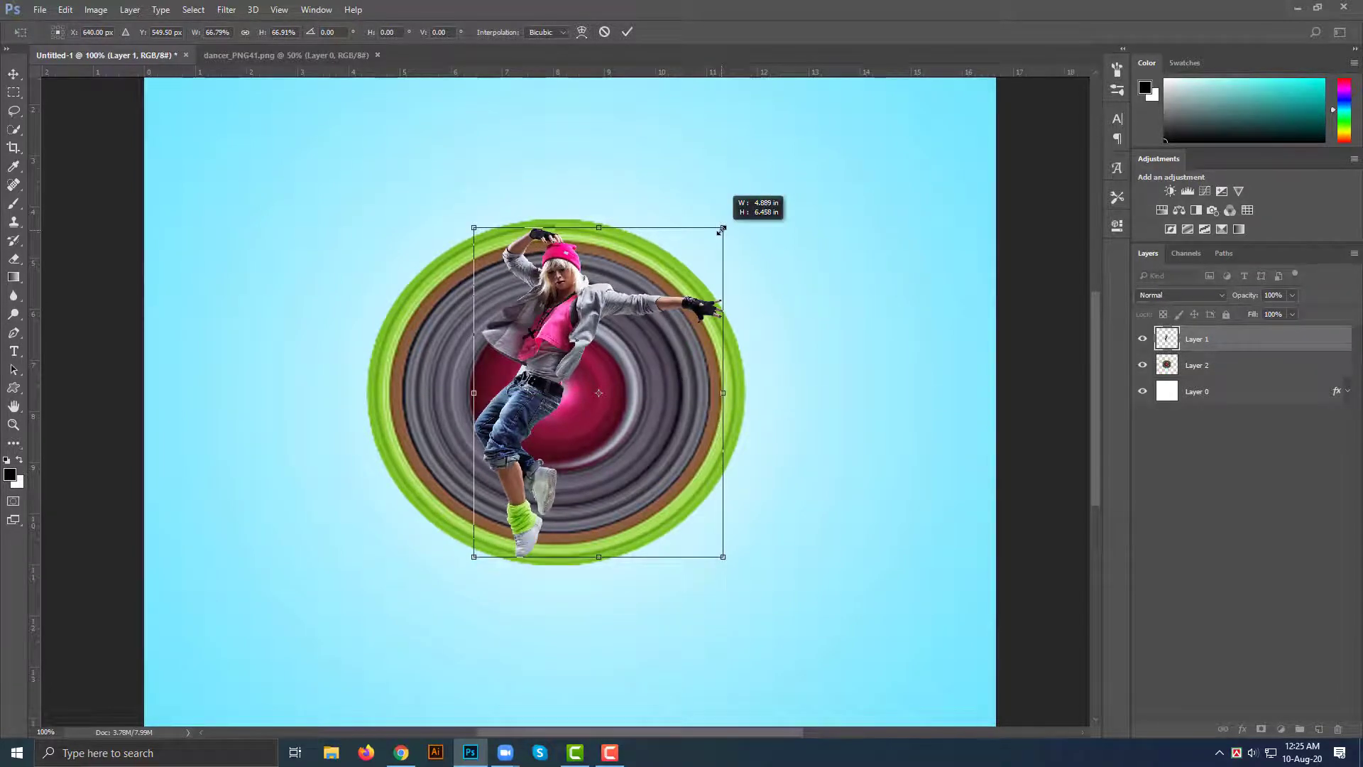
left_click_drag(586, 314, 574, 306)
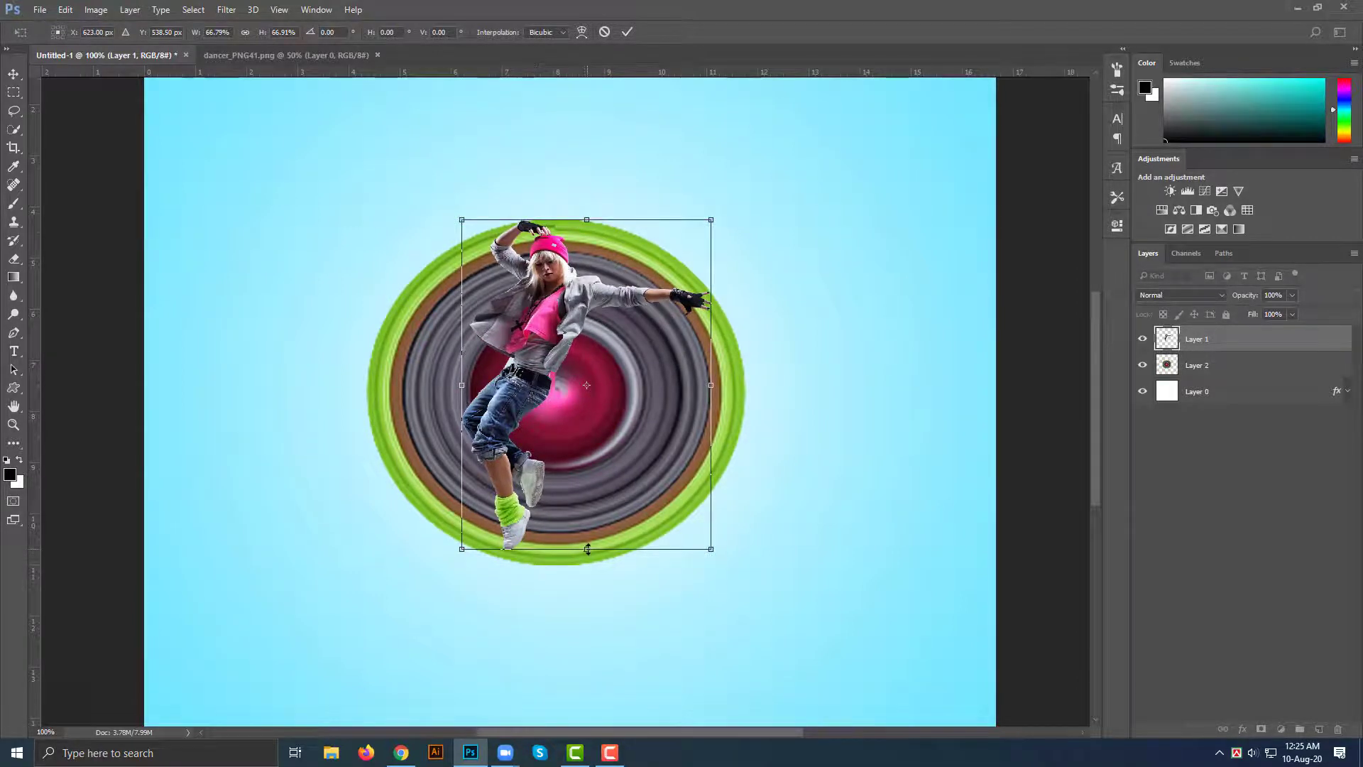
left_click_drag(587, 549, 587, 558)
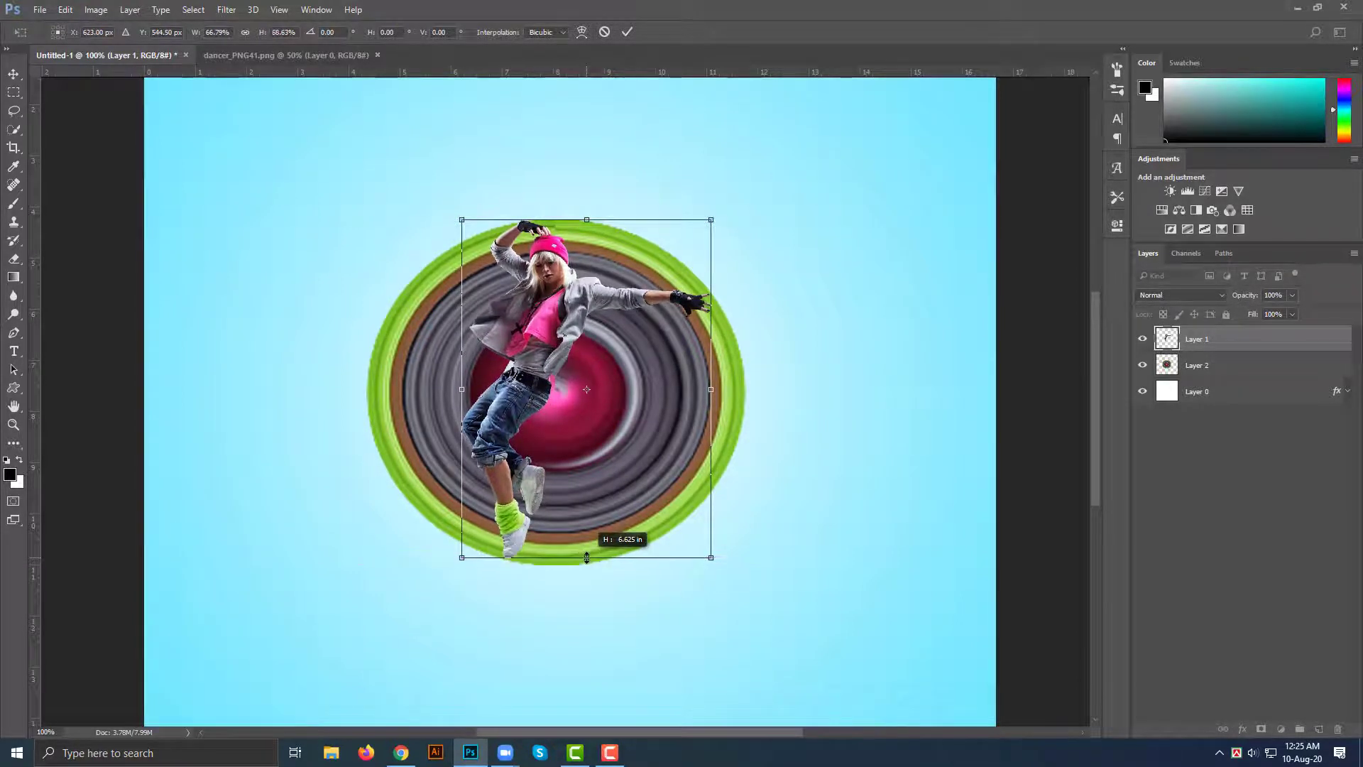
key("Up")
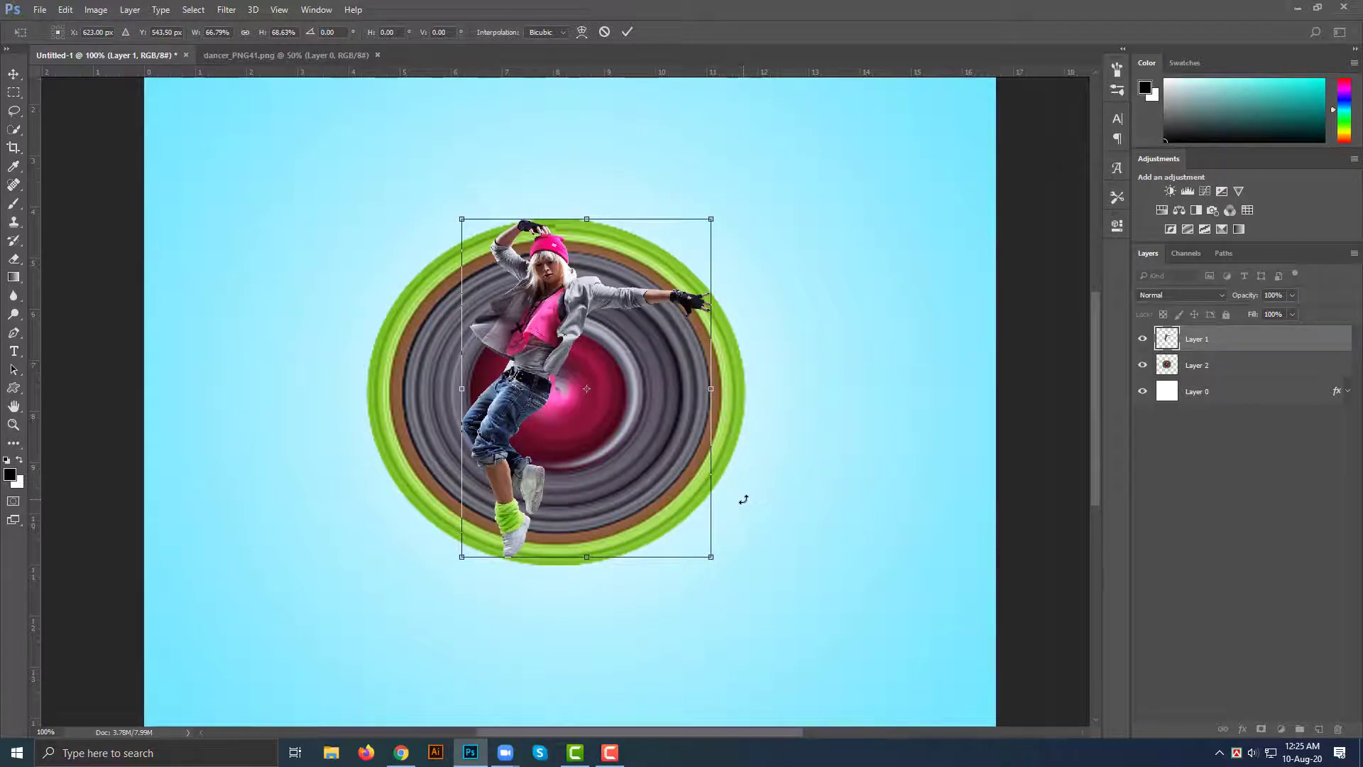
key("Return")
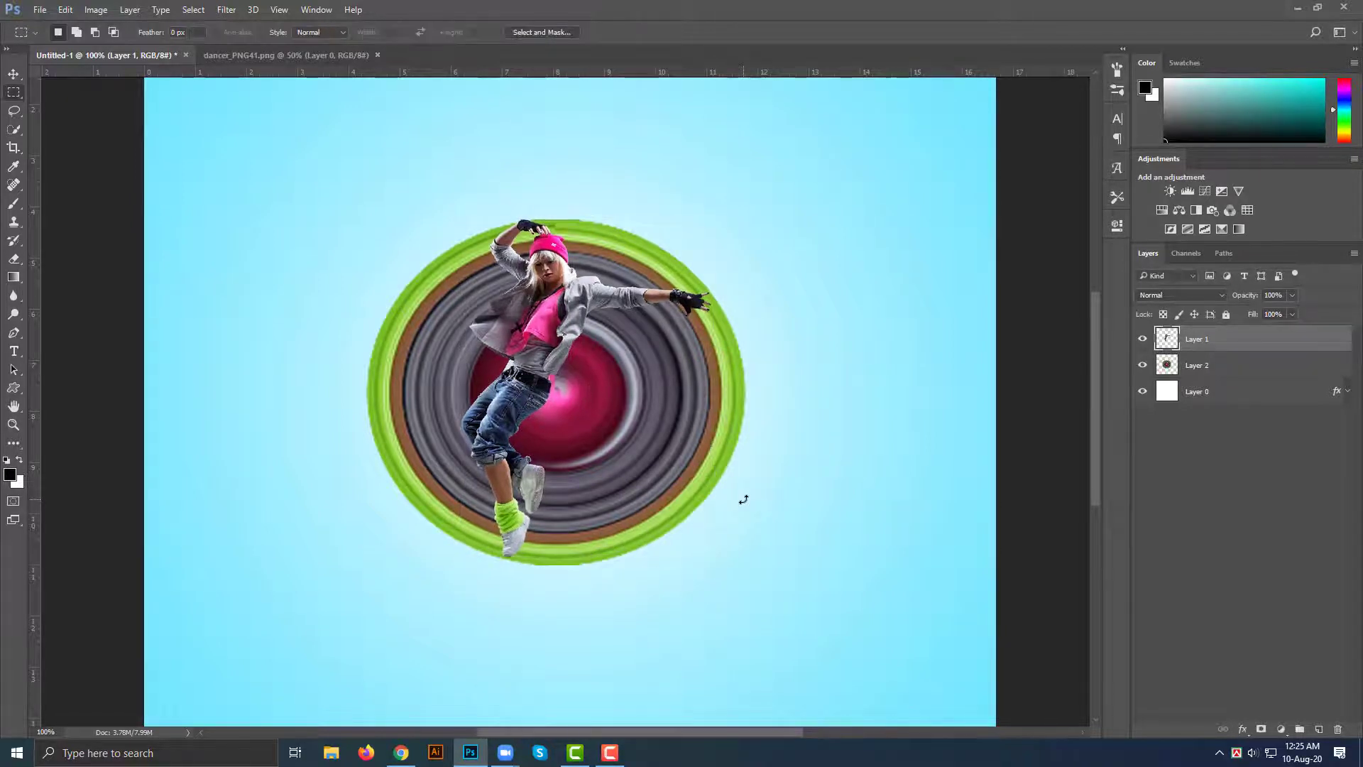
- Try a Spot Healing Brush stroke on the disc's green rim beside the dancer's raised arm on Layer 2
left_click(1200, 368)
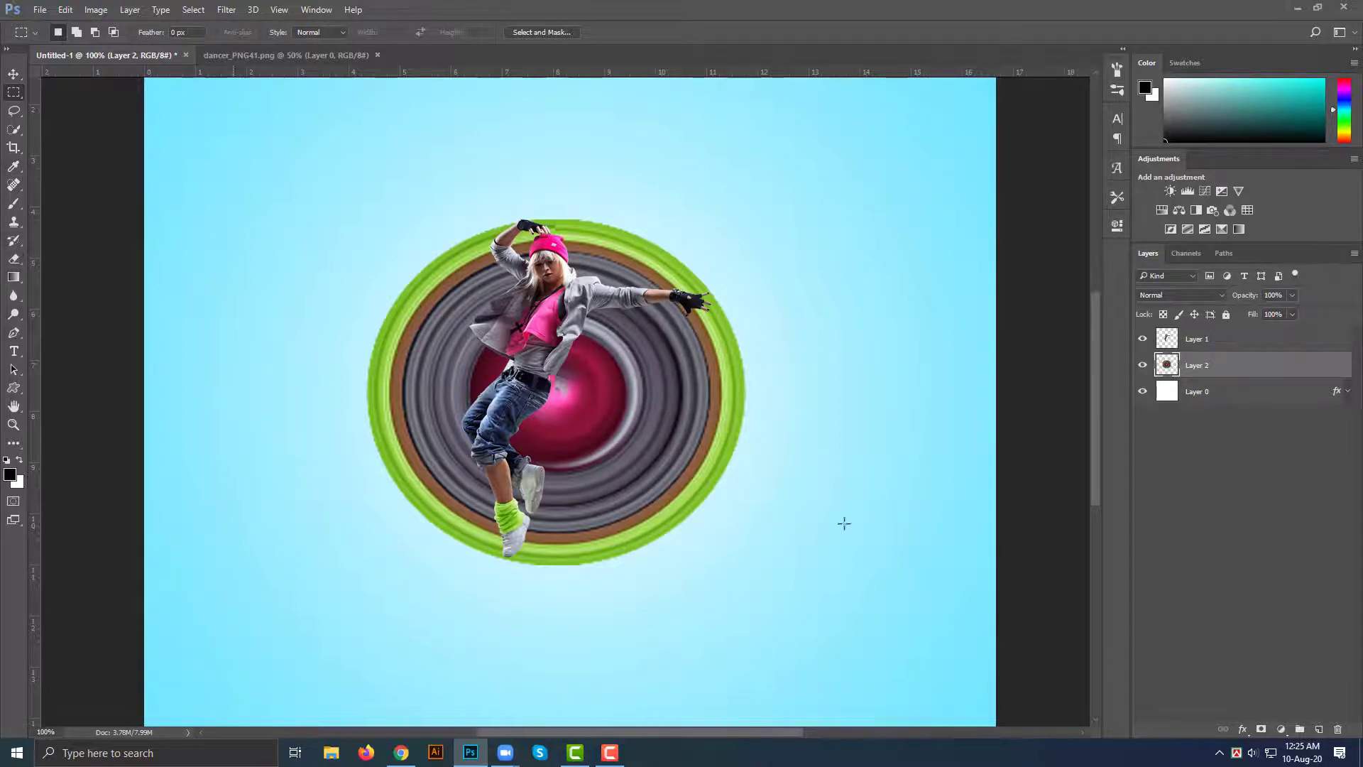
right_click(14, 186)
left_click(53, 186)
scroll(437, 319, "up", 1)
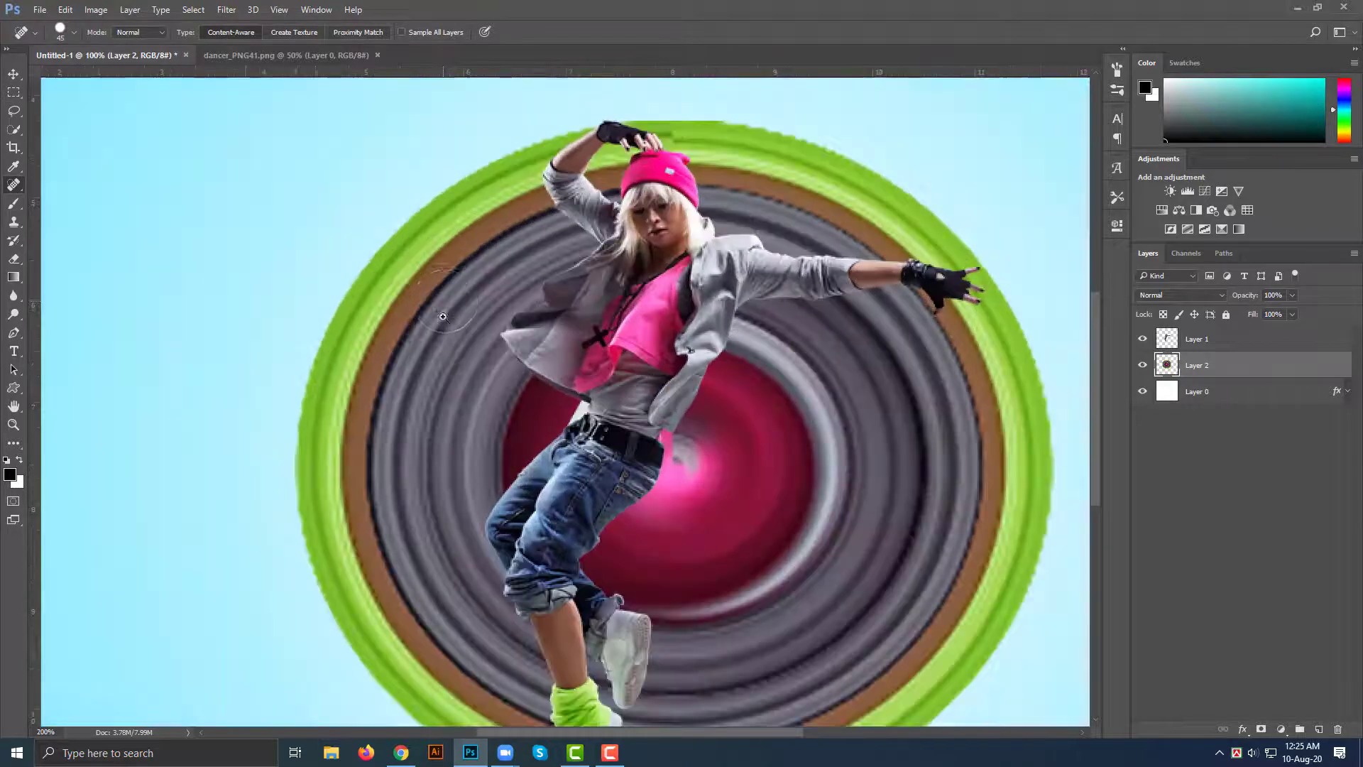
left_click_drag(564, 125, 512, 145)
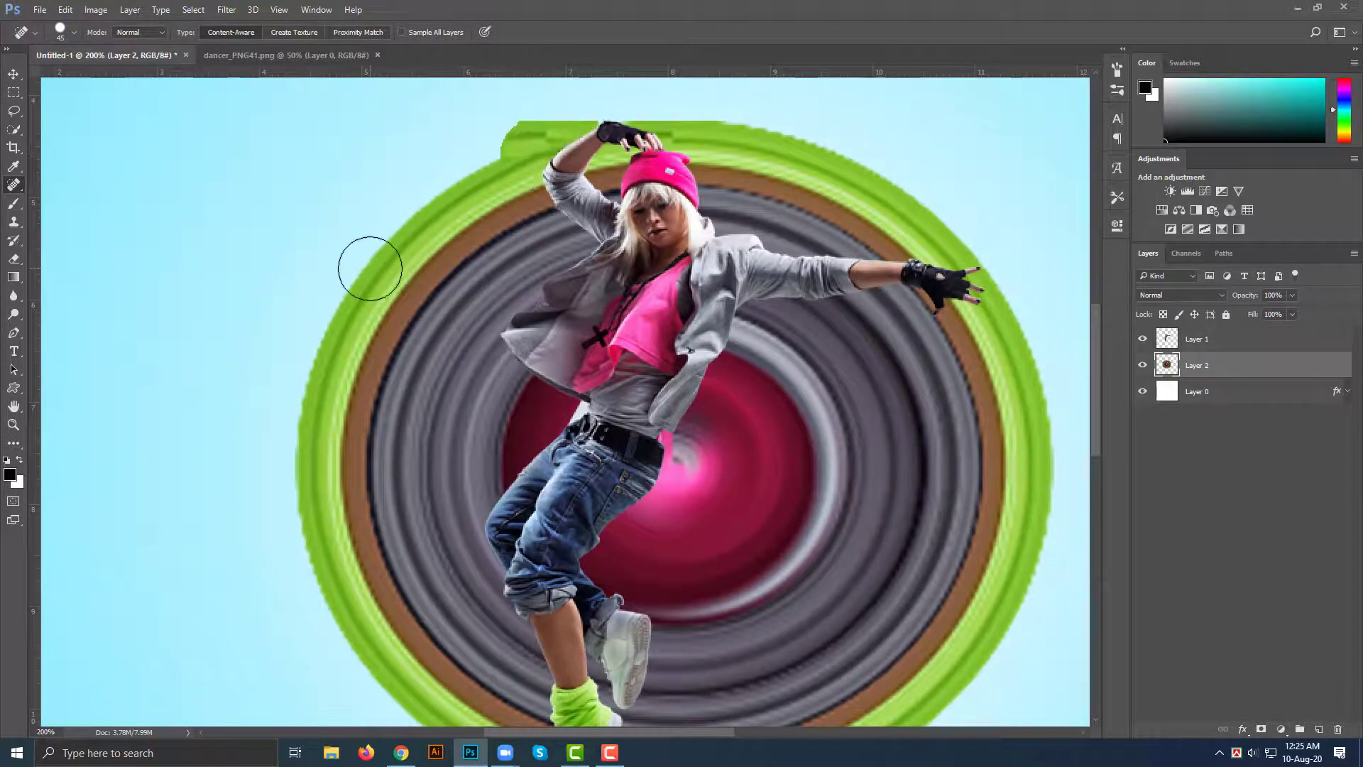
- Add a layer mask to Layer 2 and brush a short black stroke on it across the disc's upper-left rings
left_click(14, 209)
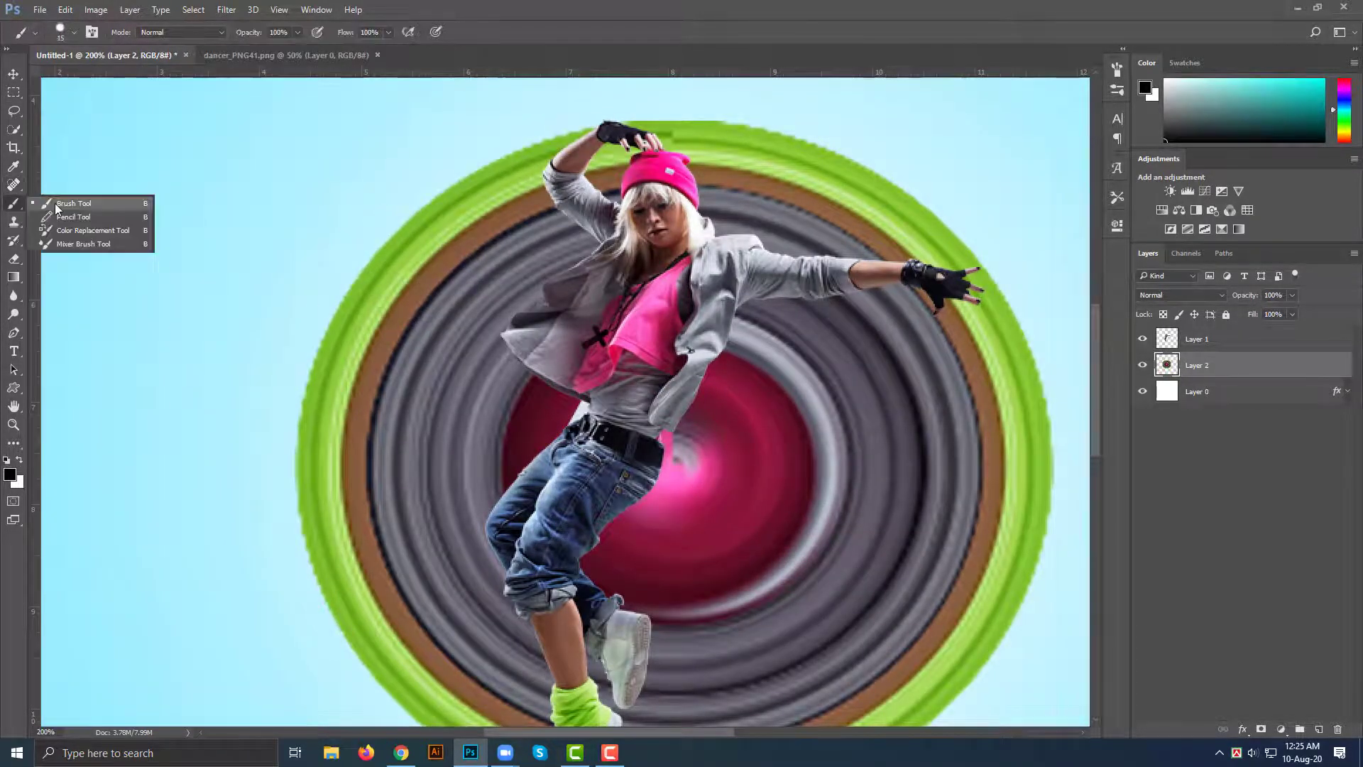
left_click(22, 463)
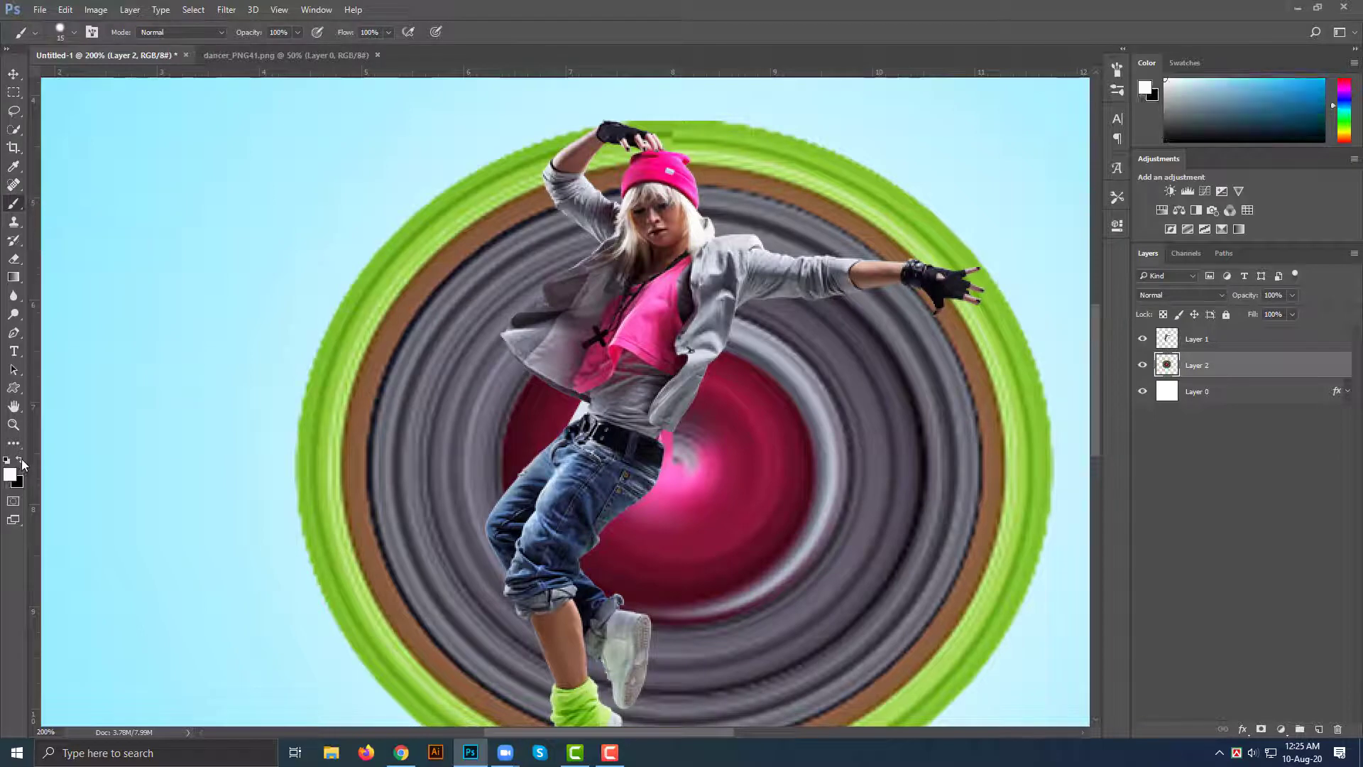
left_click(1261, 730)
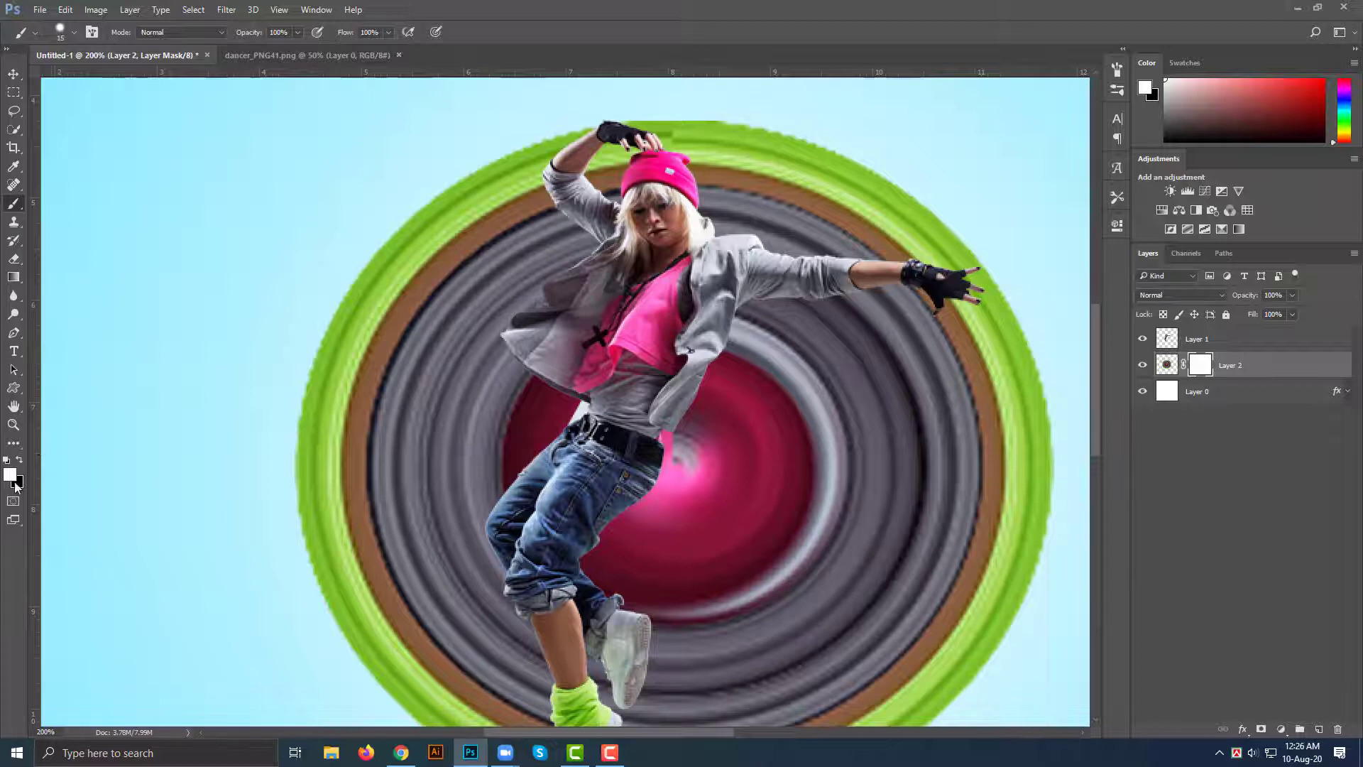
left_click(21, 461)
left_click_drag(466, 207, 477, 288)
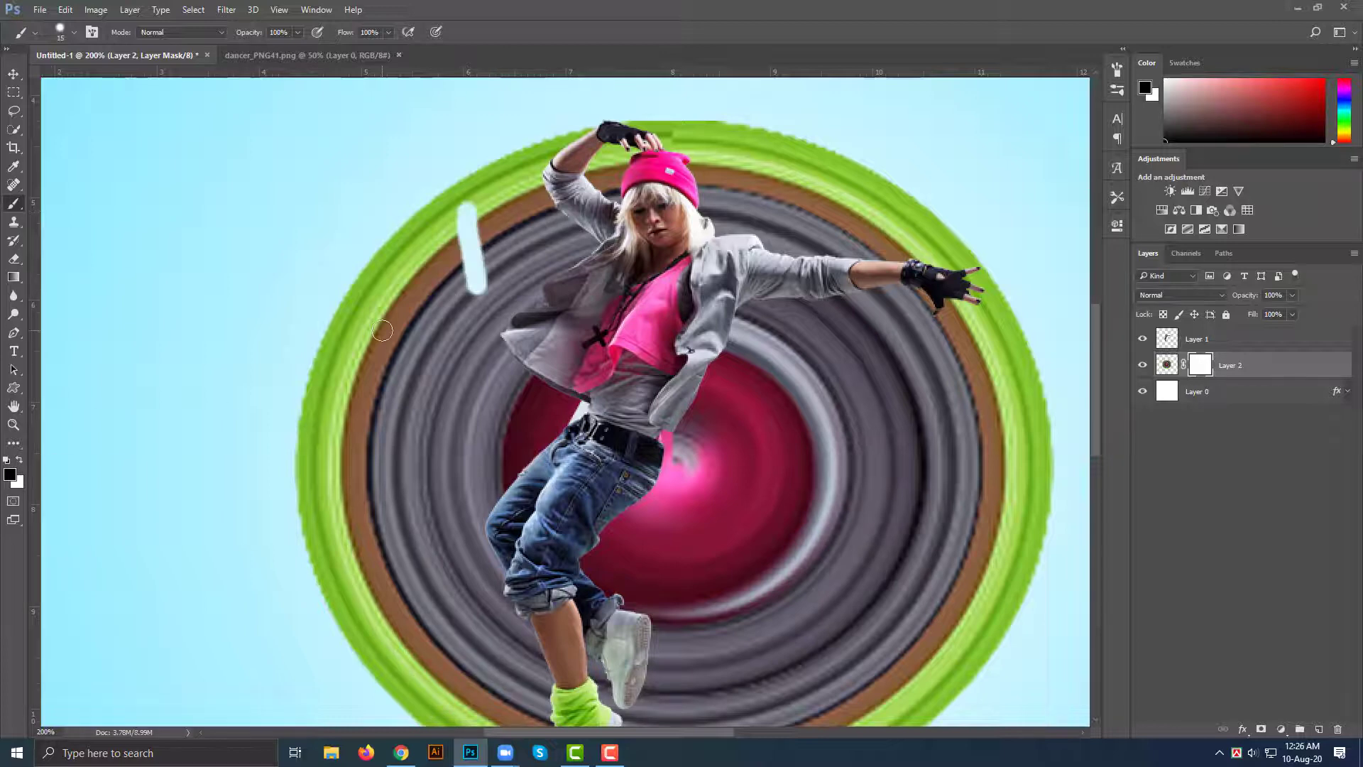
- Mask out the disc on the left of the dancer, from her raised arm down to her foot, with a 50 px black brush
key("bracketright")
key("bracketright")
key("bracketright")
key("bracketright")
key("bracketright")
key("bracketright")
key("bracketright")
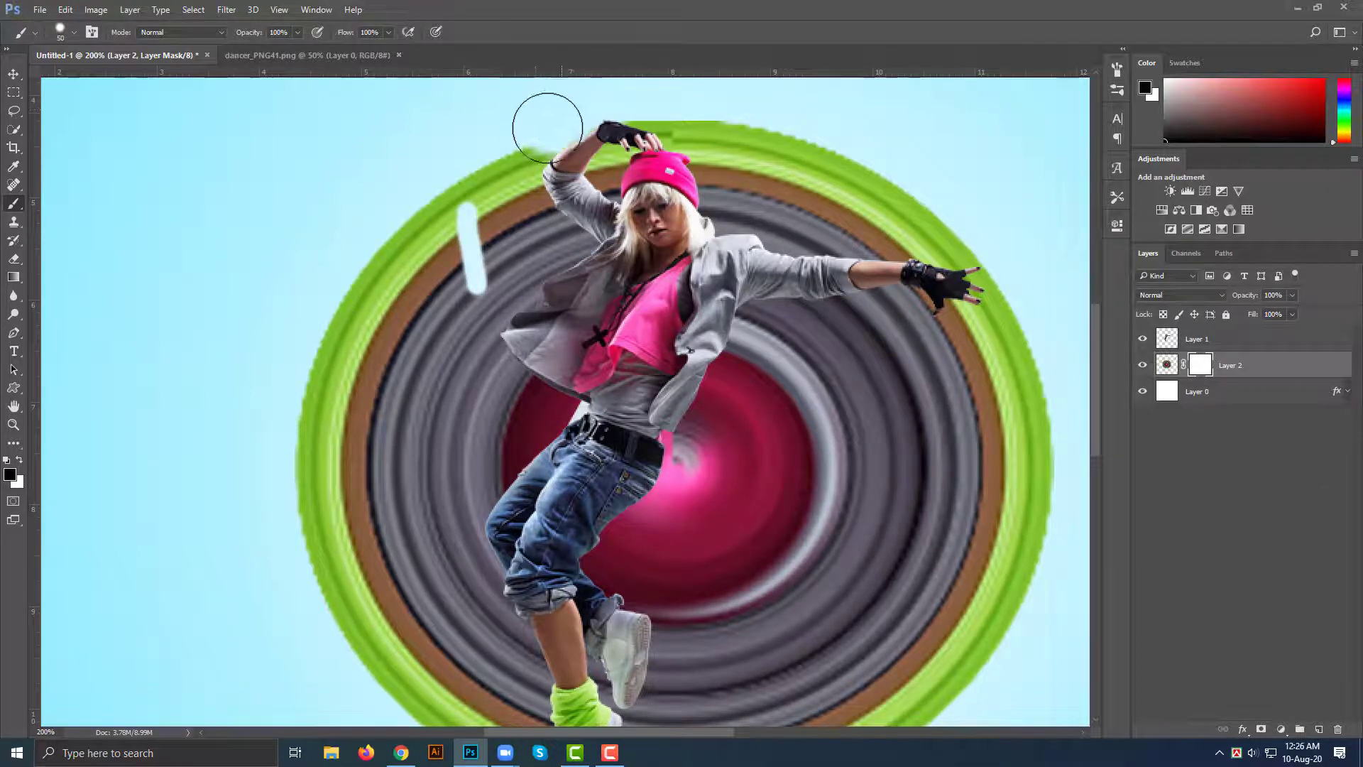
mouse_move(548, 128)
left_mouse_down()
mouse_move(523, 191)
mouse_move(573, 253)
mouse_move(524, 343)
mouse_move(558, 398)
mouse_move(487, 520)
mouse_move(503, 573)
mouse_move(471, 517)
mouse_move(537, 299)
mouse_move(488, 181)
mouse_move(446, 454)
mouse_move(508, 234)
mouse_move(409, 269)
mouse_move(357, 499)
mouse_move(407, 247)
mouse_move(297, 476)
mouse_move(342, 389)
mouse_move(336, 510)
mouse_move(426, 281)
mouse_move(410, 589)
mouse_move(429, 475)
left_mouse_up()
scroll(403, 418, "down", 3)
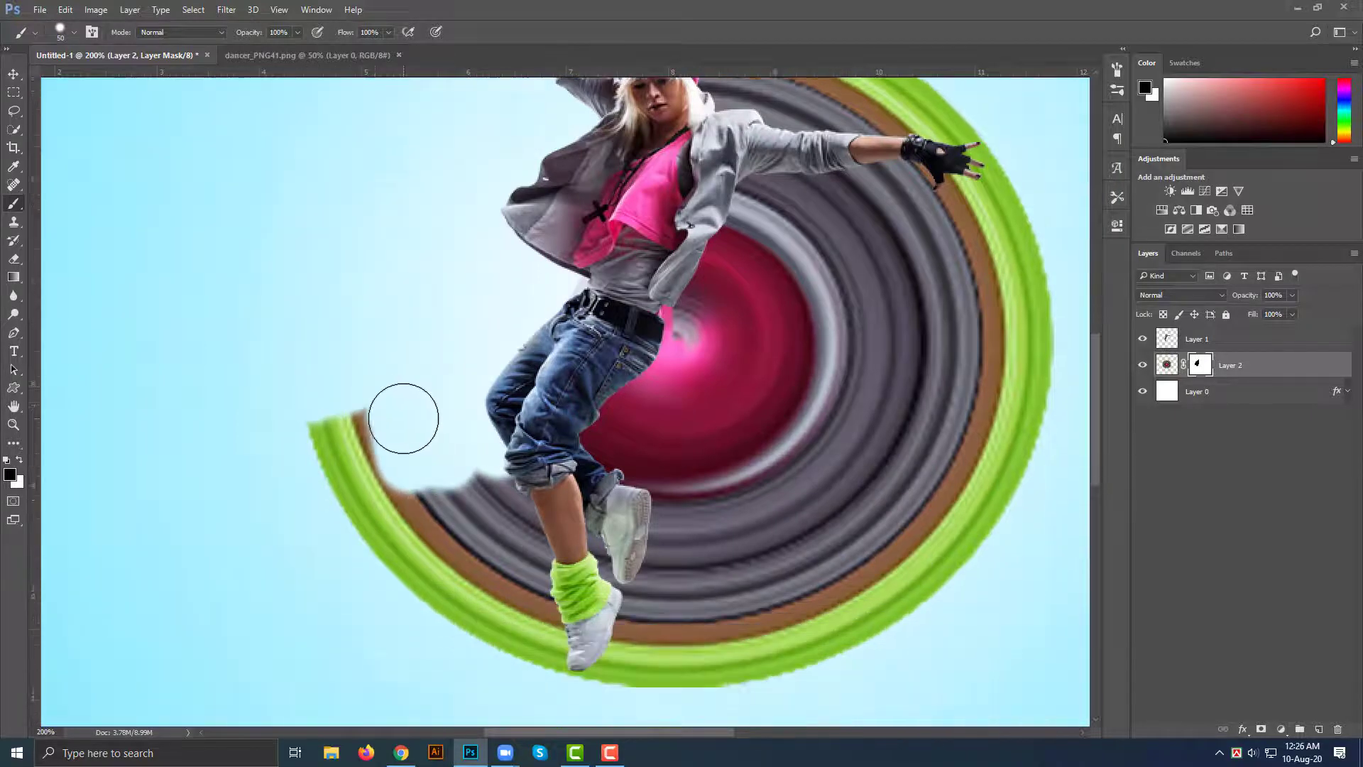
scroll(404, 418, "down", 1)
mouse_move(341, 369)
left_mouse_down()
mouse_move(357, 425)
mouse_move(358, 372)
mouse_move(415, 458)
mouse_move(473, 447)
mouse_move(481, 422)
mouse_move(518, 506)
mouse_move(512, 443)
mouse_move(540, 592)
mouse_move(440, 500)
mouse_move(388, 475)
mouse_move(440, 536)
mouse_move(531, 606)
left_mouse_up()
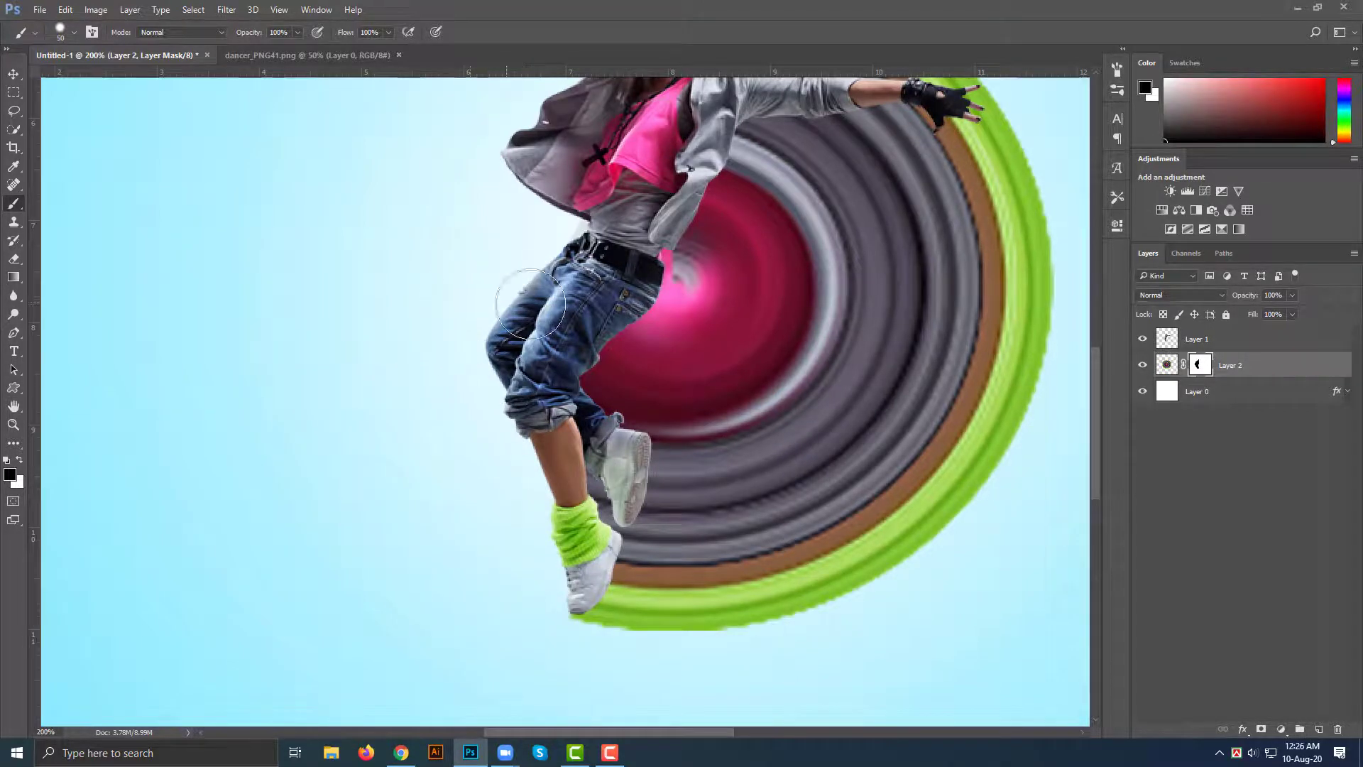
scroll(531, 303, "up", 5)
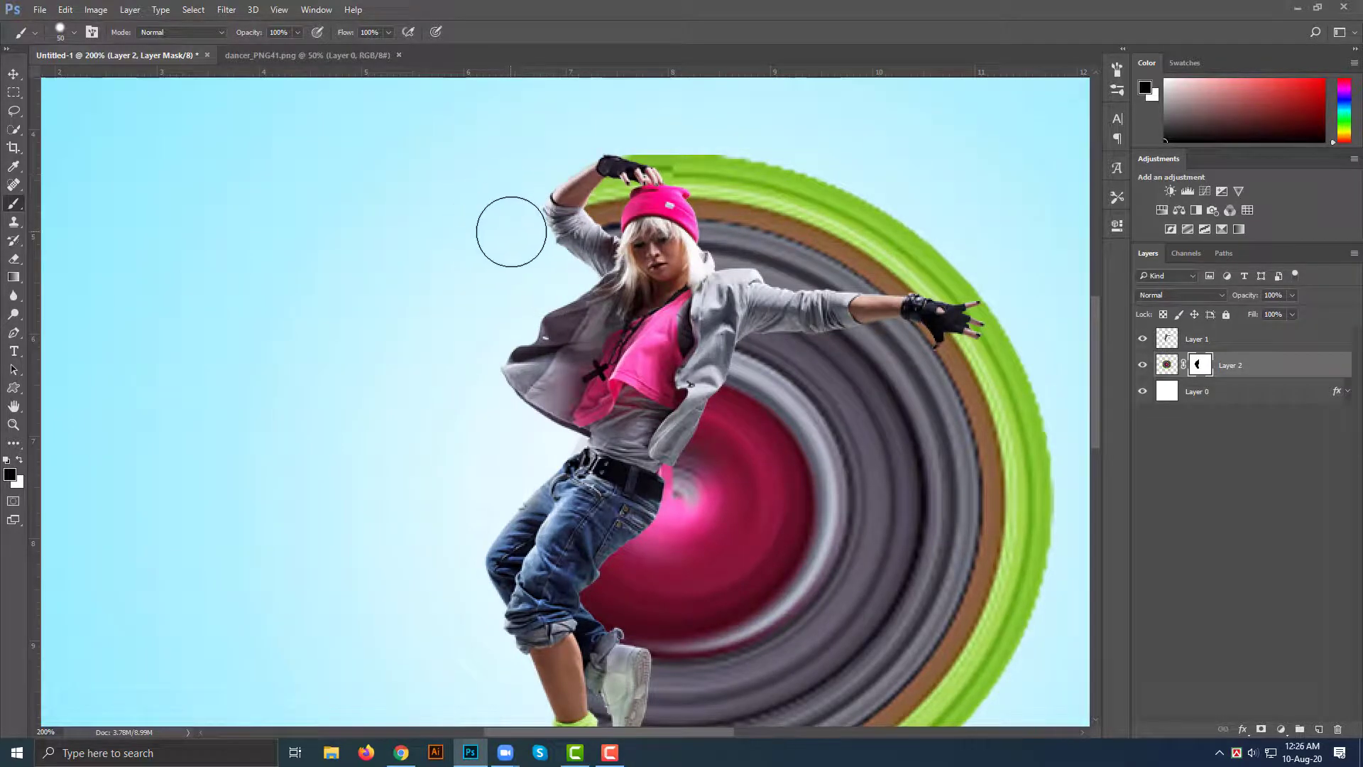
scroll(449, 290, "down", 2)
- Stretch the dancer on Layer 1 downward to about 100.84% height so her foot sits closer to the disc's lower rim
left_click(1199, 343)
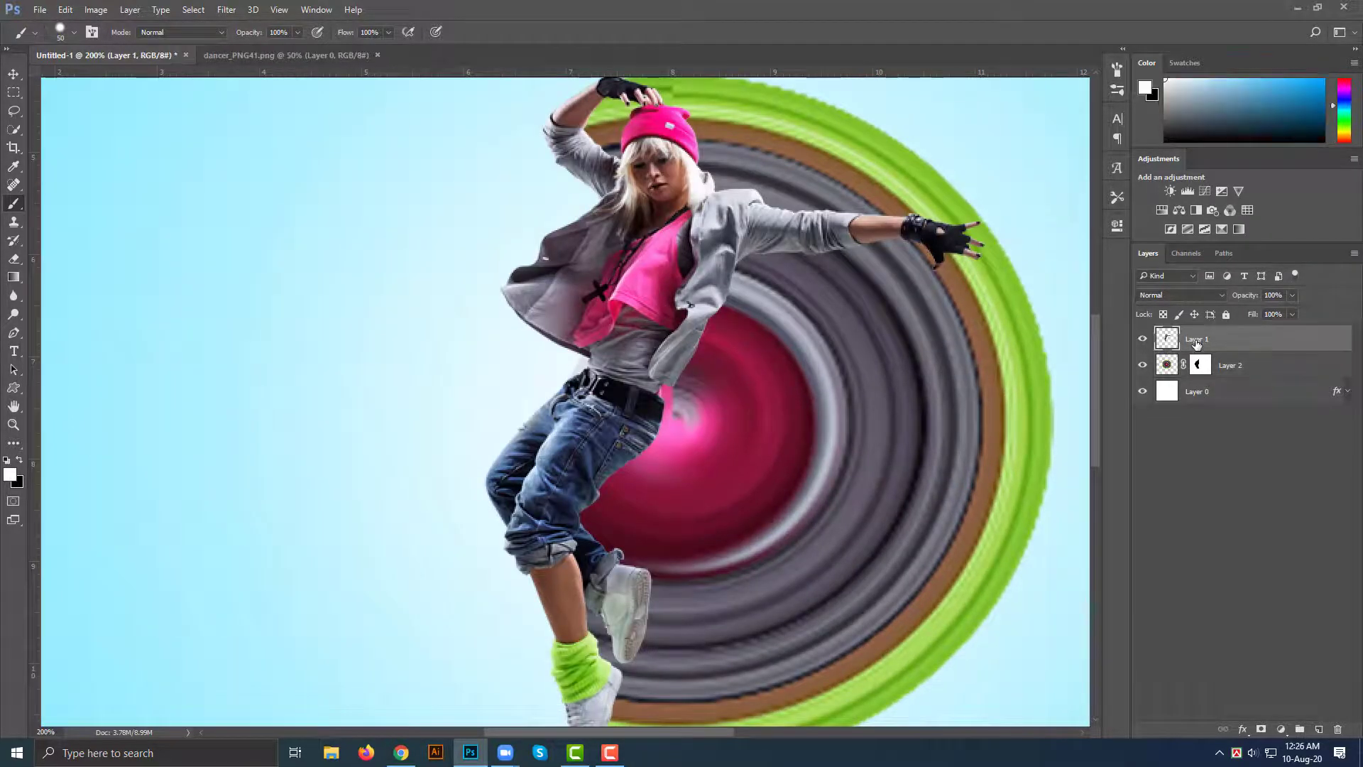
left_click(13, 80)
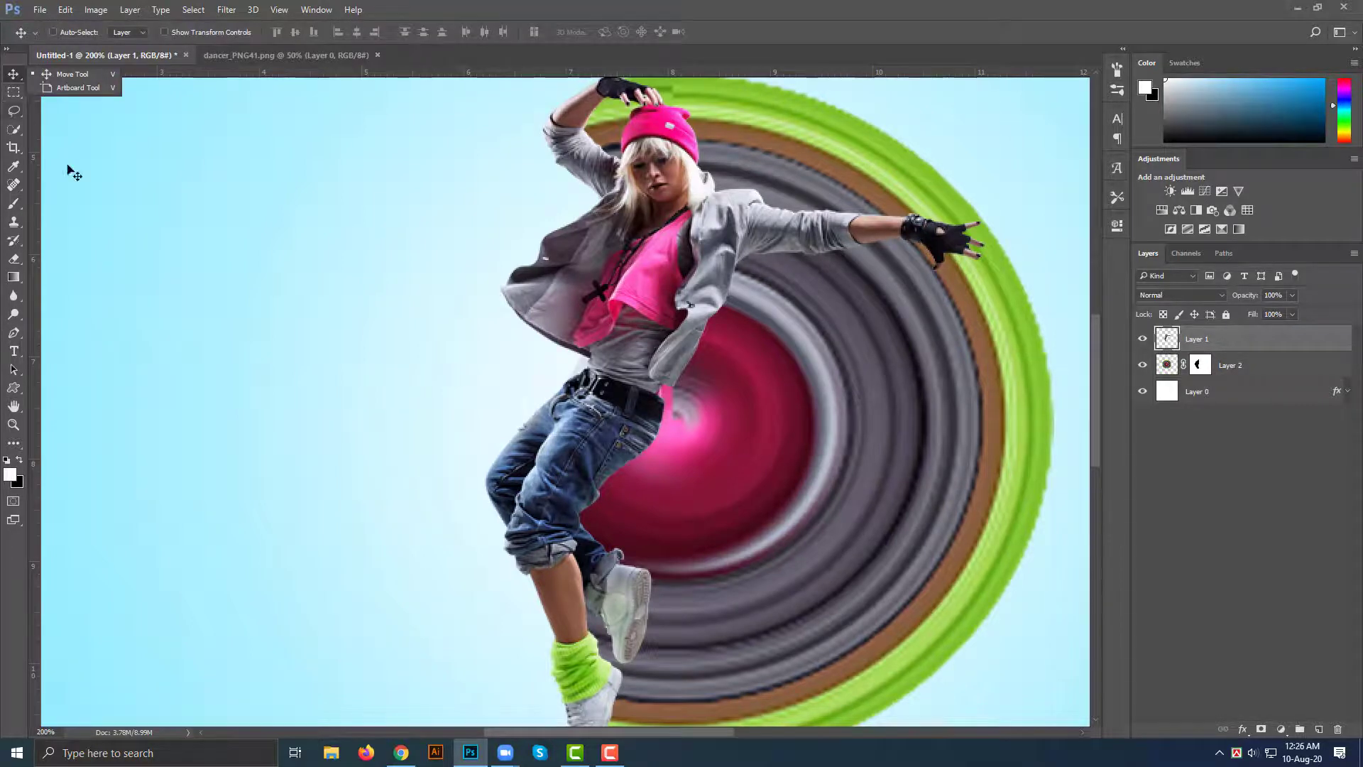
scroll(466, 369, "down", 3)
left_click_drag(596, 581, 594, 571)
scroll(659, 465, "up", 5)
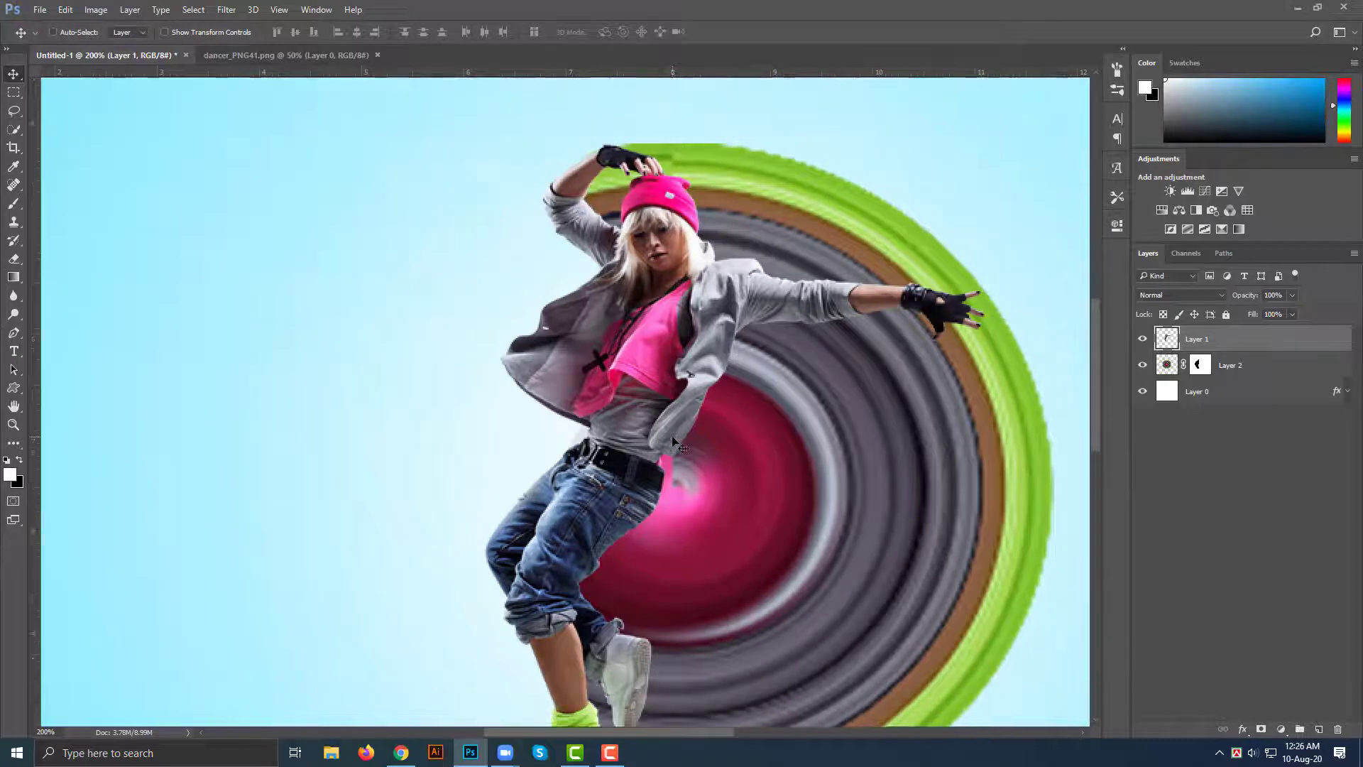
scroll(671, 525, "down", 6)
key("ctrl+t")
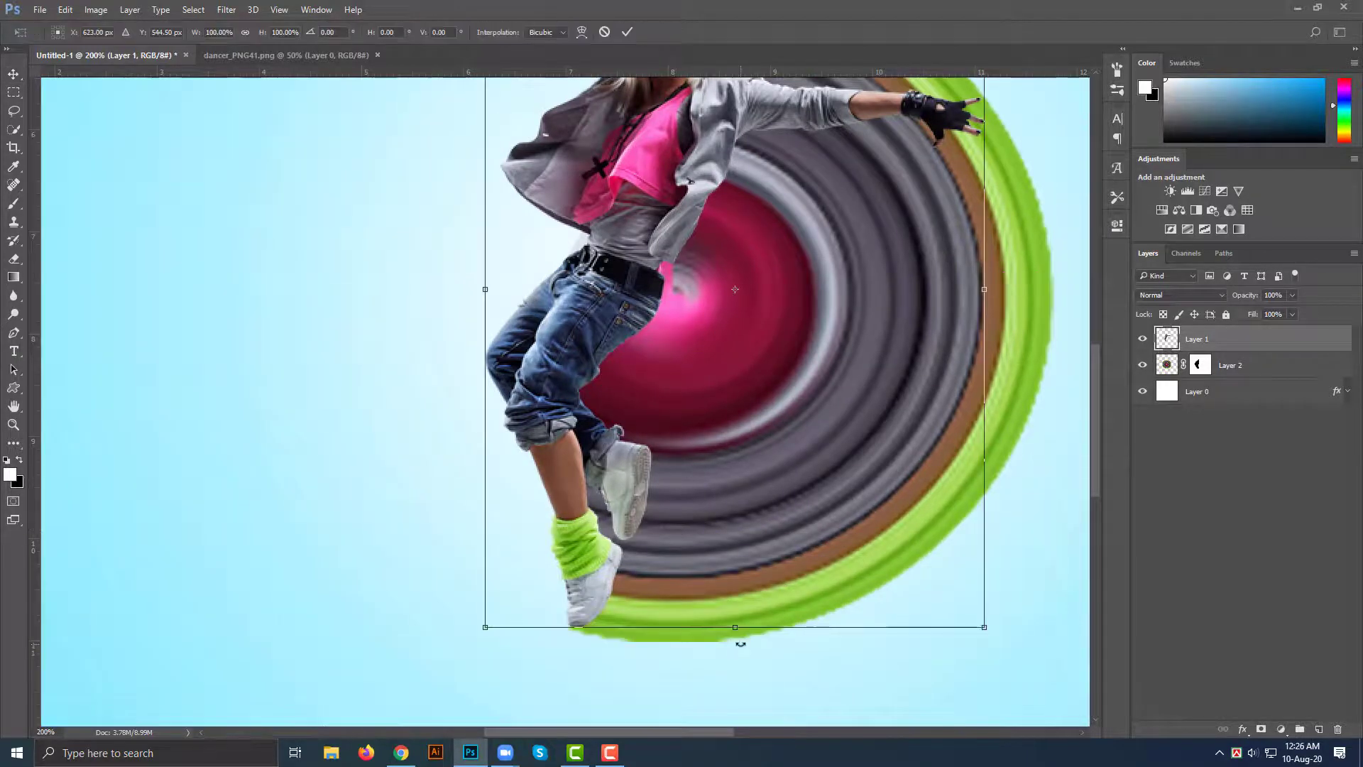
left_click_drag(736, 629, 736, 634)
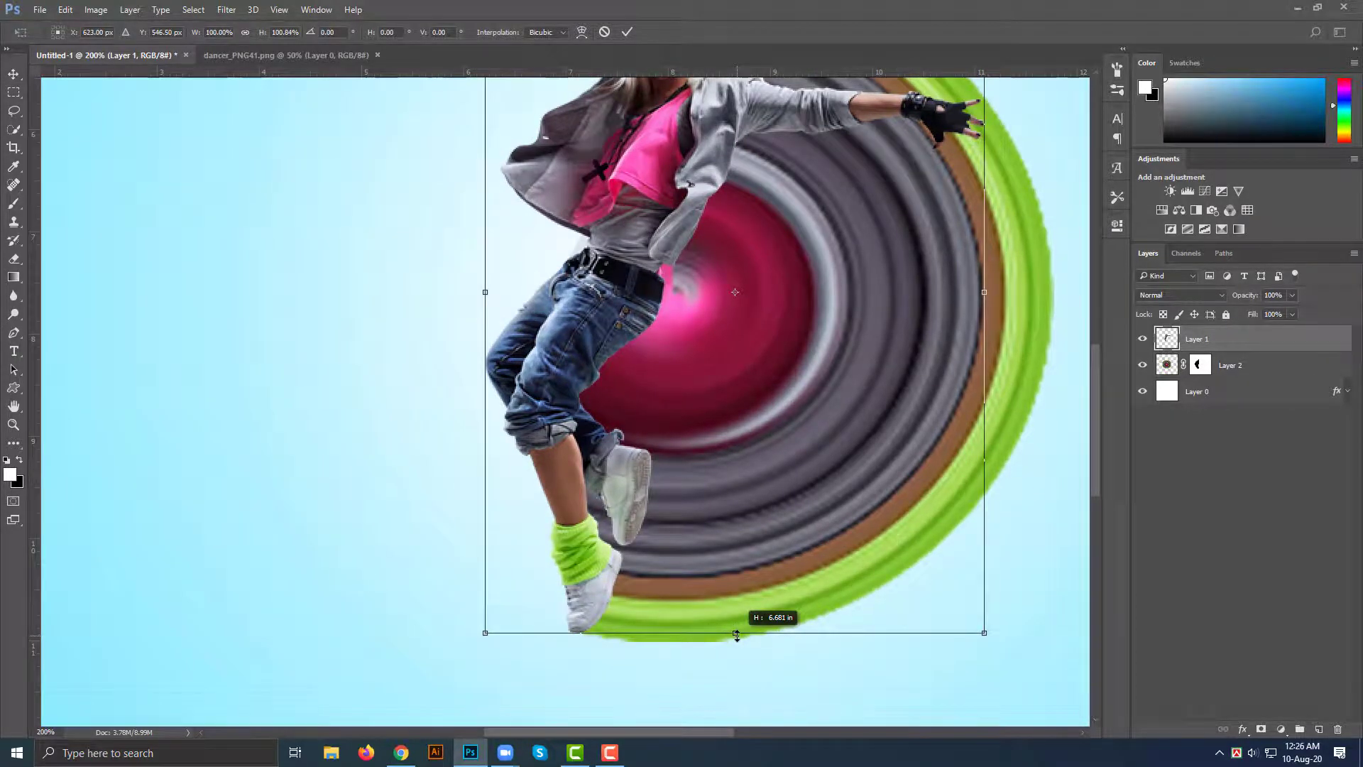
key("Return")
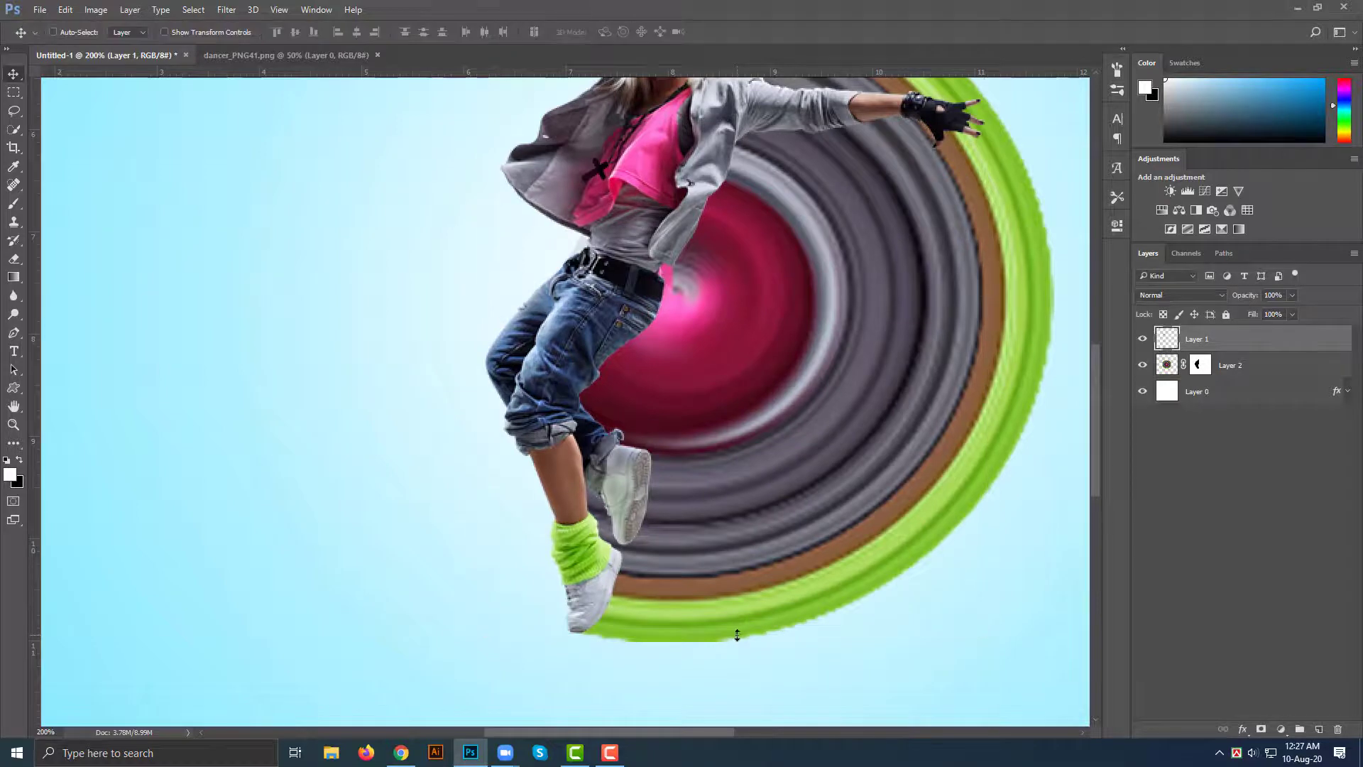
right_click(14, 204)
left_click(57, 204)
left_click_drag(515, 596, 541, 623)
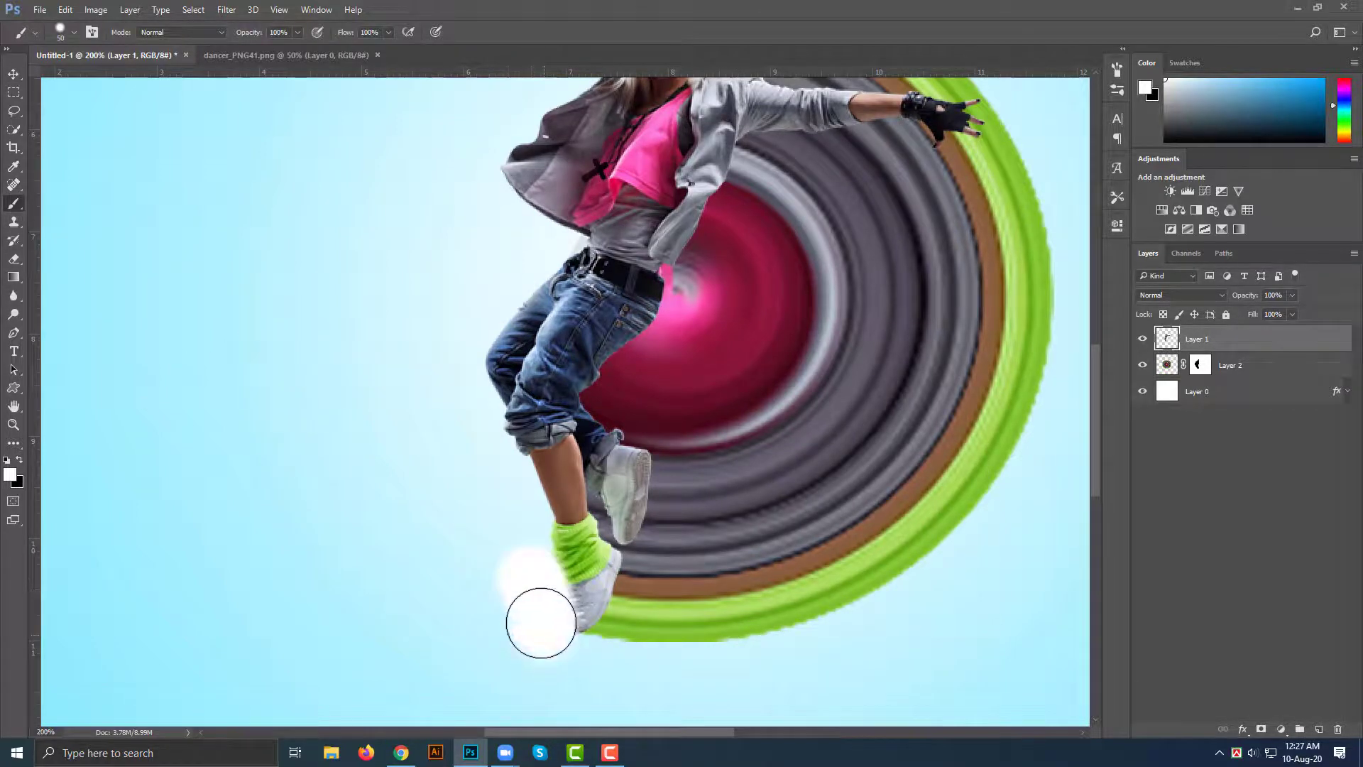
key("ctrl+z")
- Reactivate Layer 2's mask with black as the paint colour and check the masked edge along the dancer's body
left_click(1209, 366)
key("x")
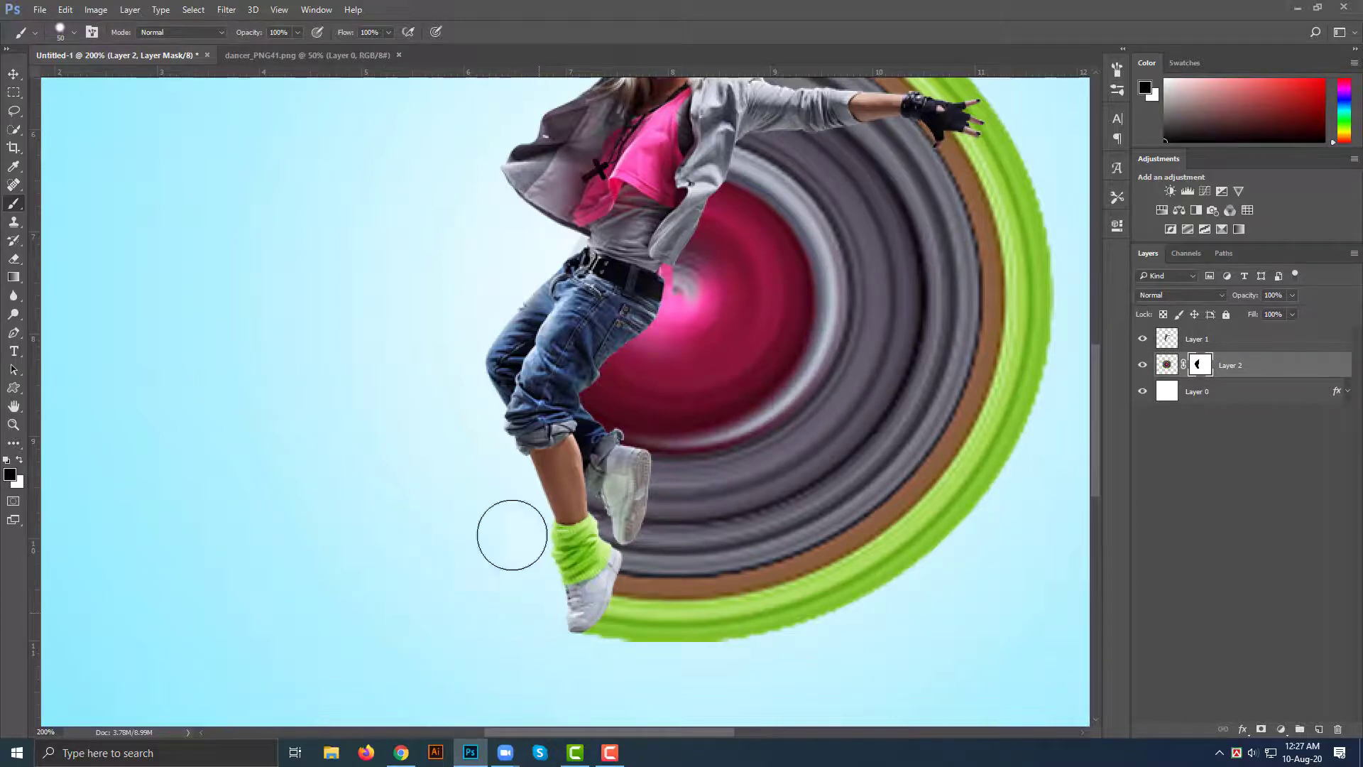
scroll(487, 319, "up", 4)
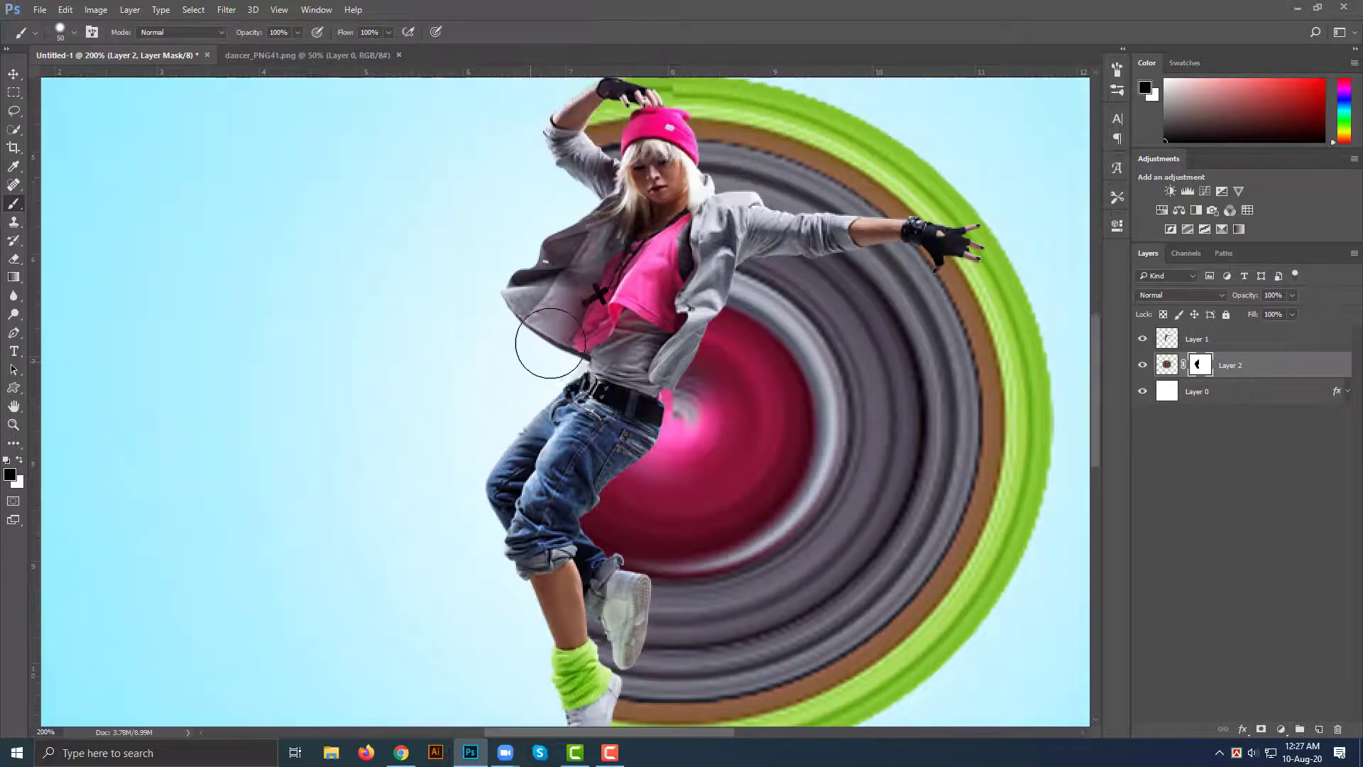
scroll(554, 245, "up", 2)
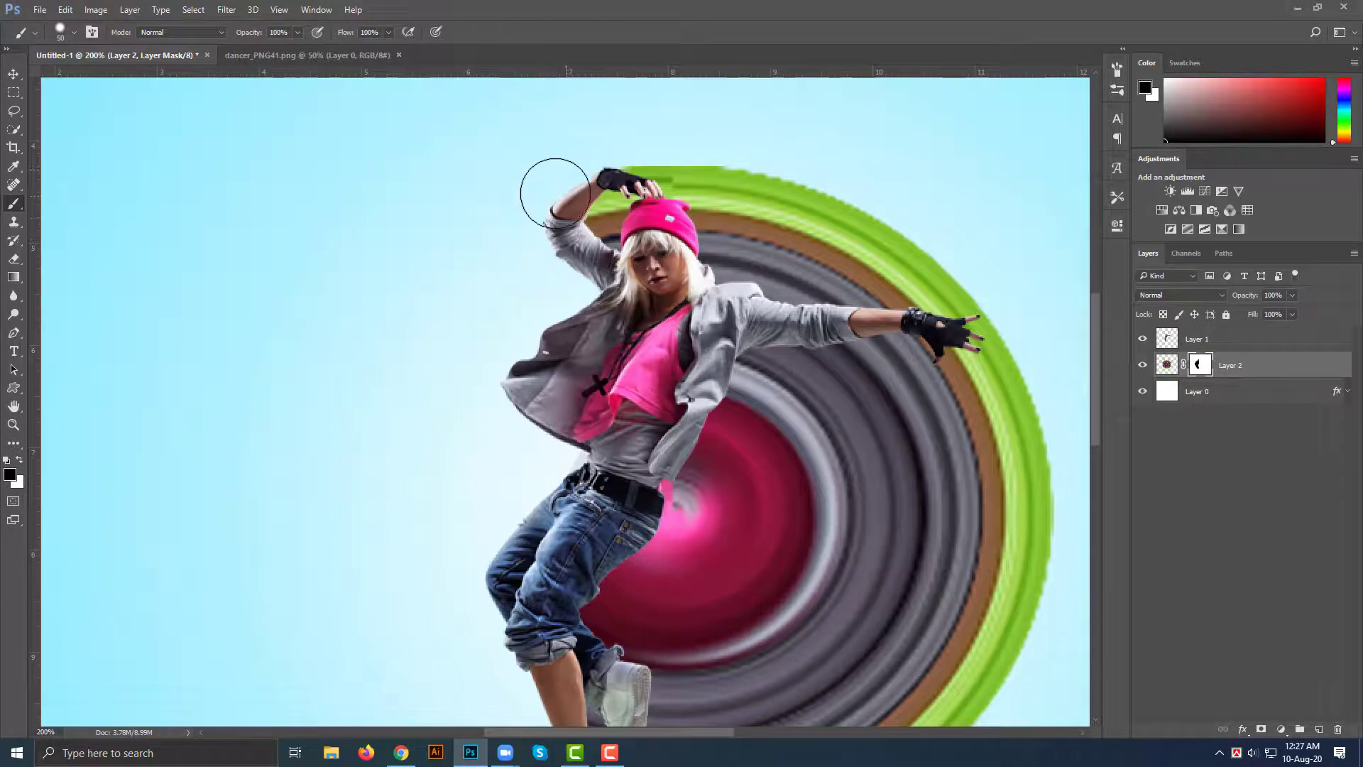
key("ctrl+minus")
key("ctrl+minus")
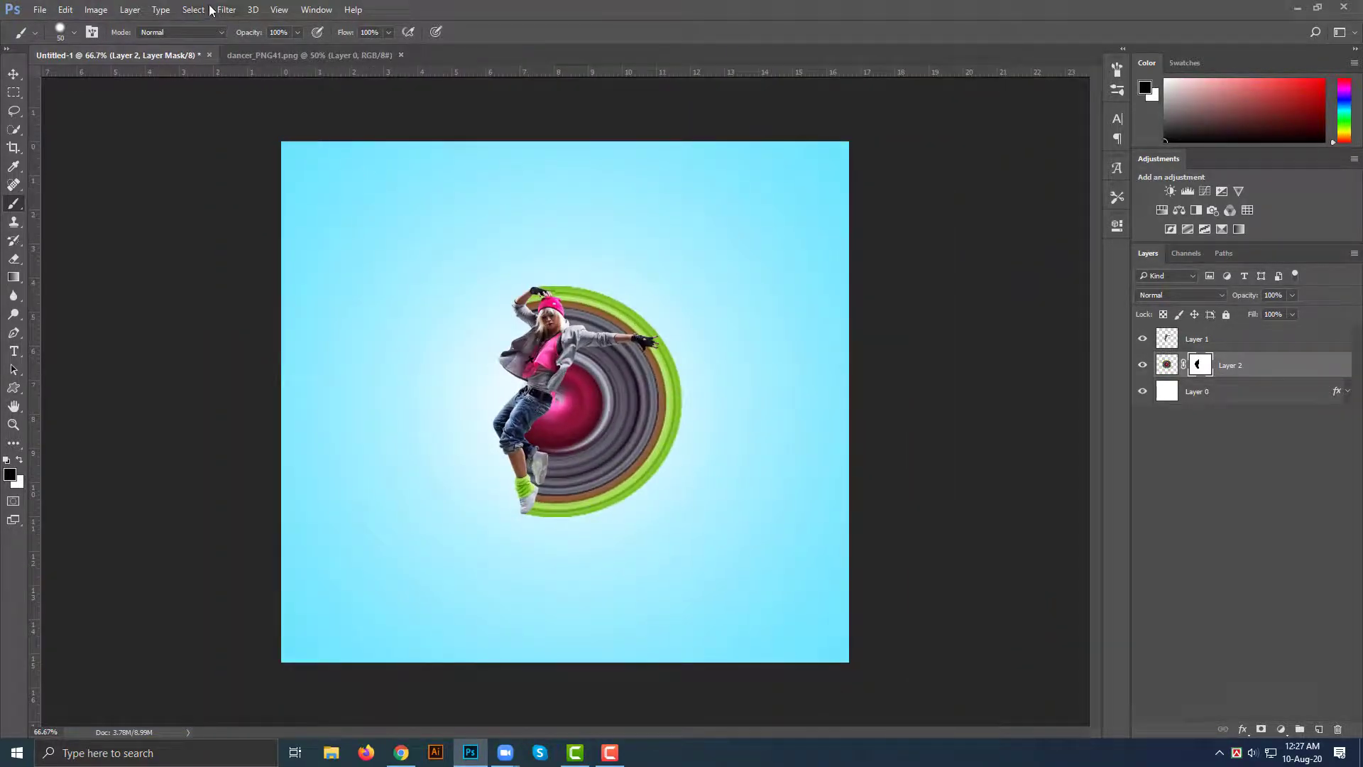
- Give the dancer on Layer 1 a Multiply drop shadow at a 180° angle with a 6 px distance
left_click(1228, 345)
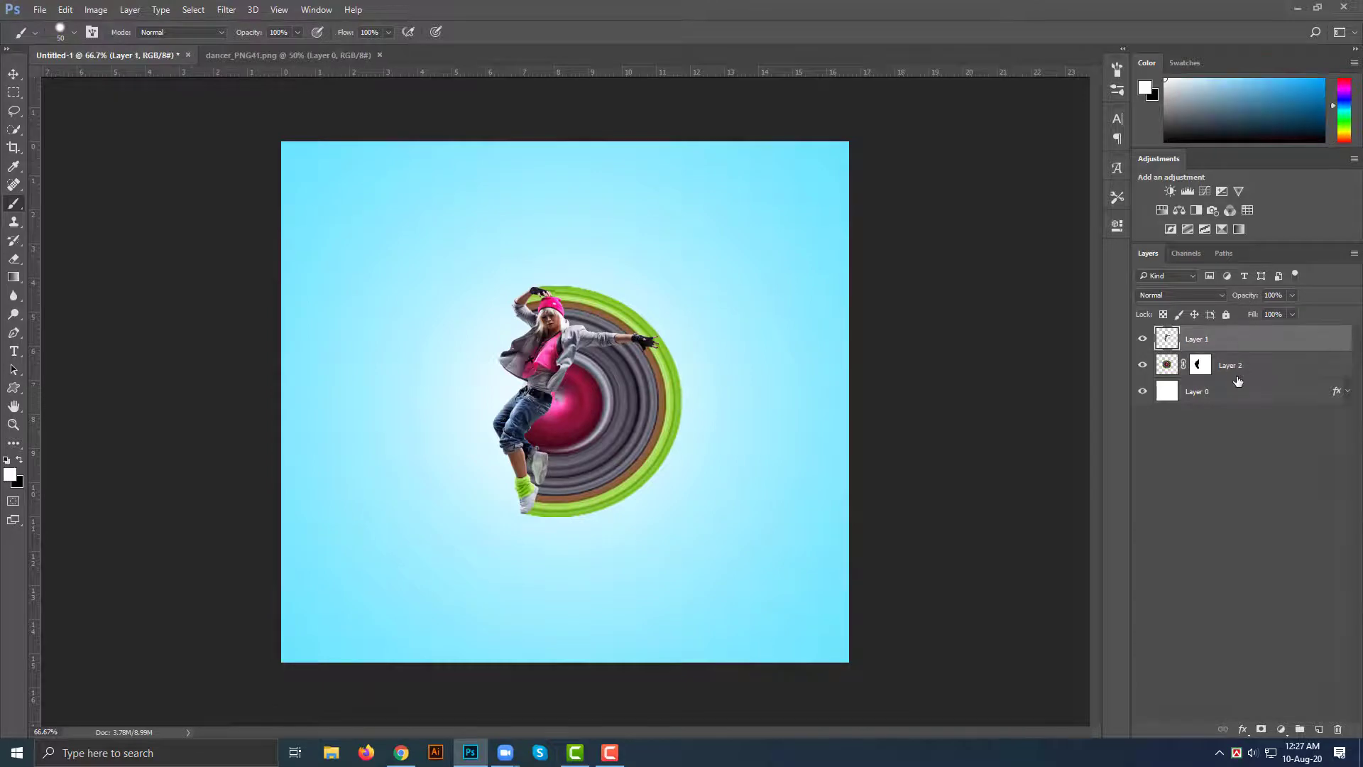
double_click(1228, 342)
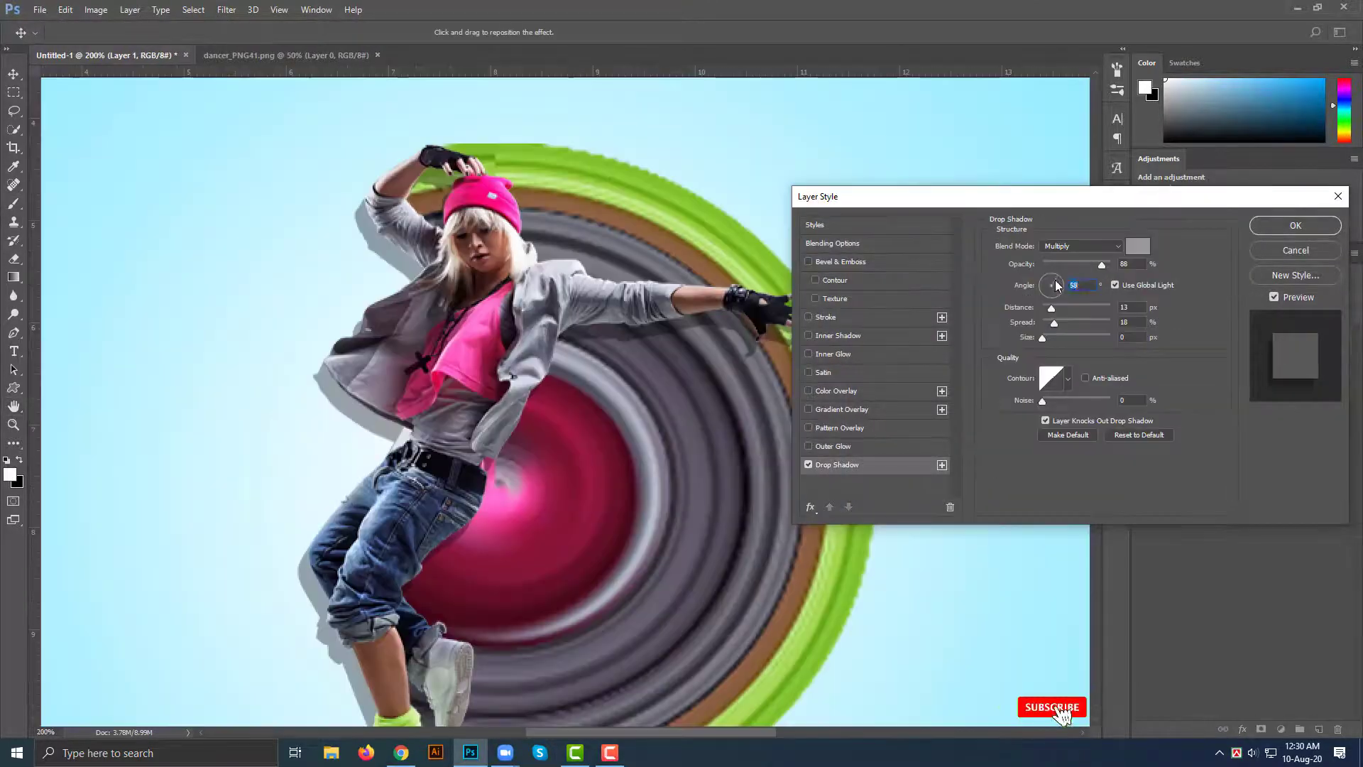
left_click(1046, 285)
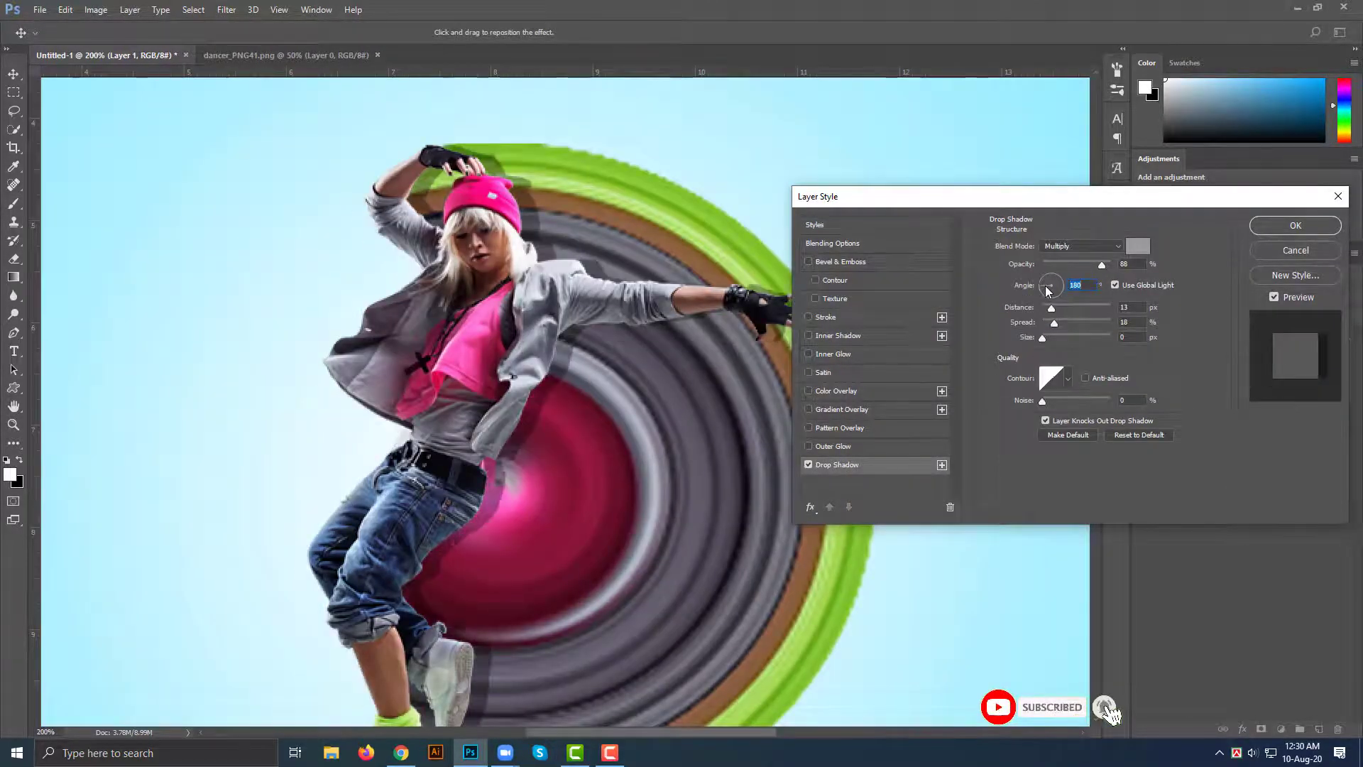
left_click_drag(1050, 308, 1046, 308)
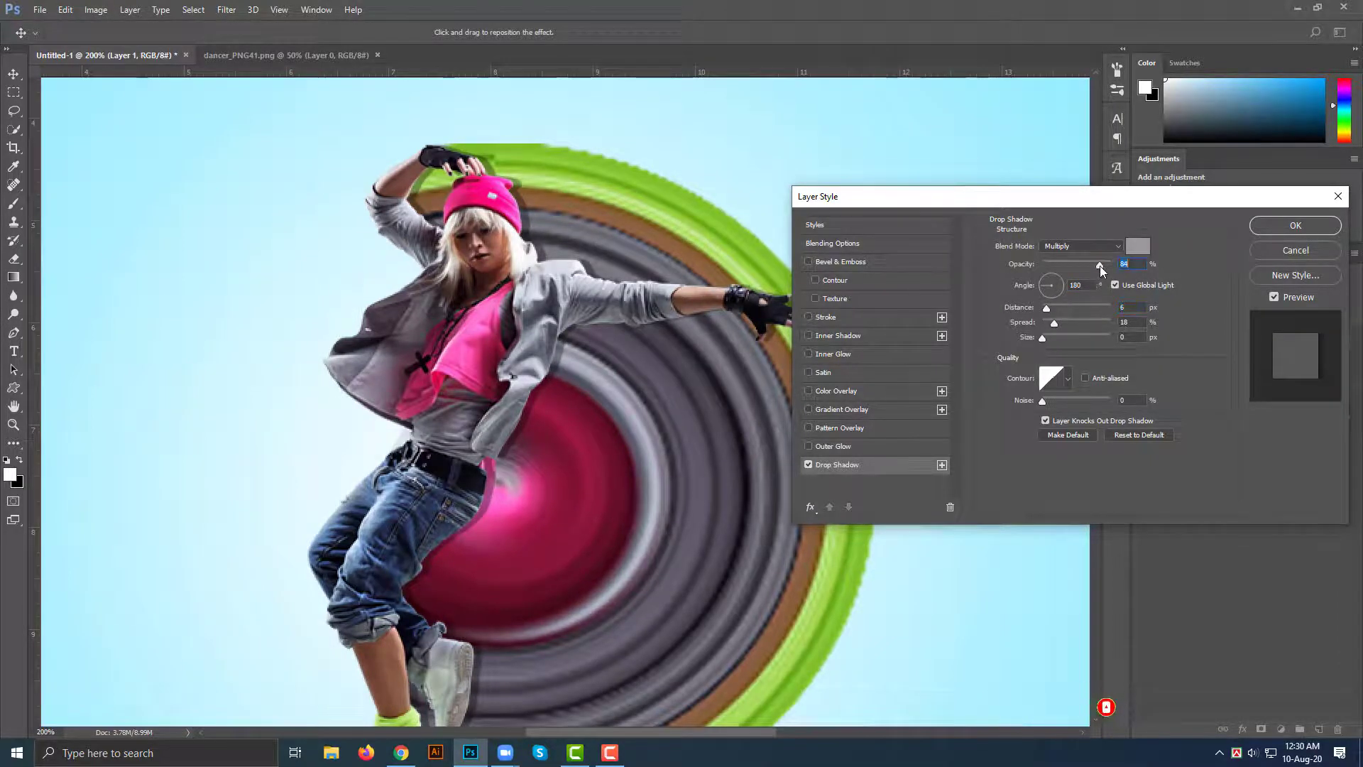
- Change the drop shadow's colour to dark grey 282828
left_click(1138, 246)
type("000000")
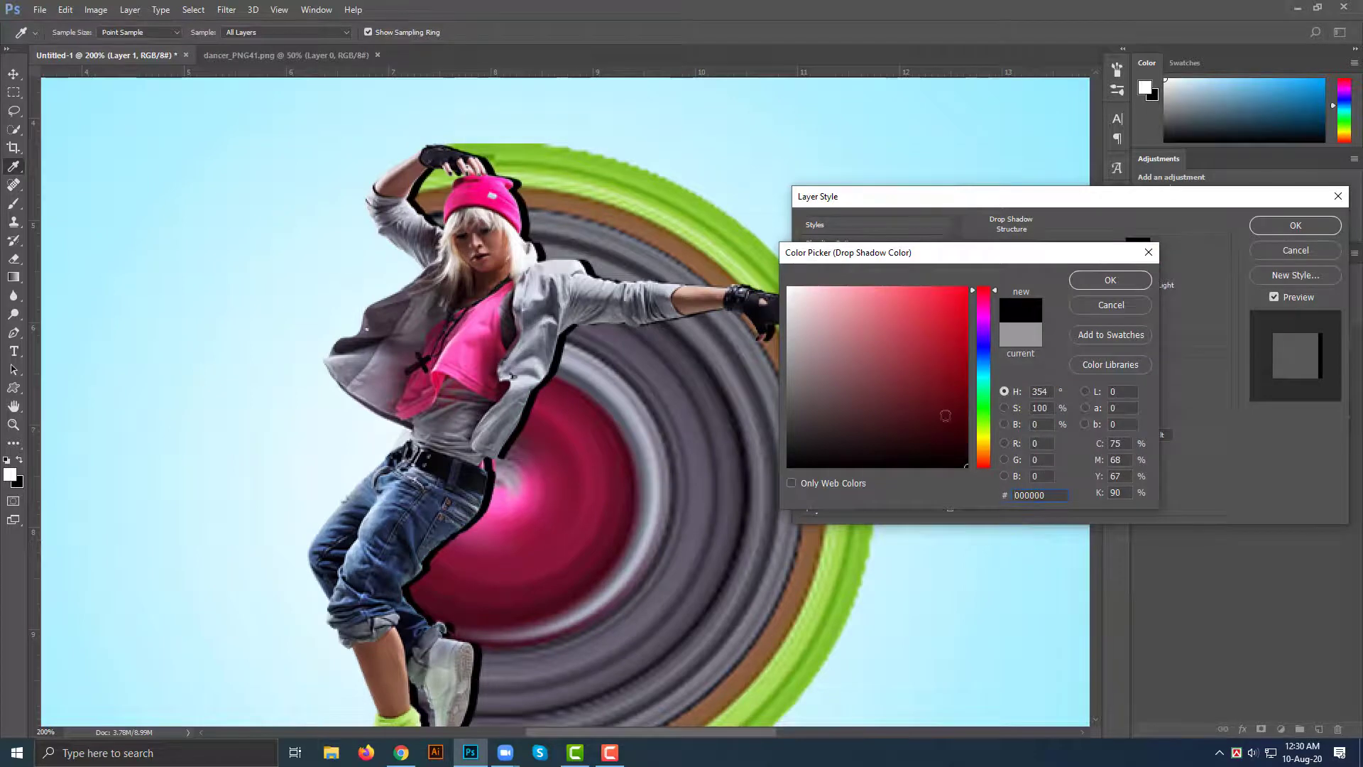
left_click(788, 426)
left_click_drag(788, 424, 788, 439)
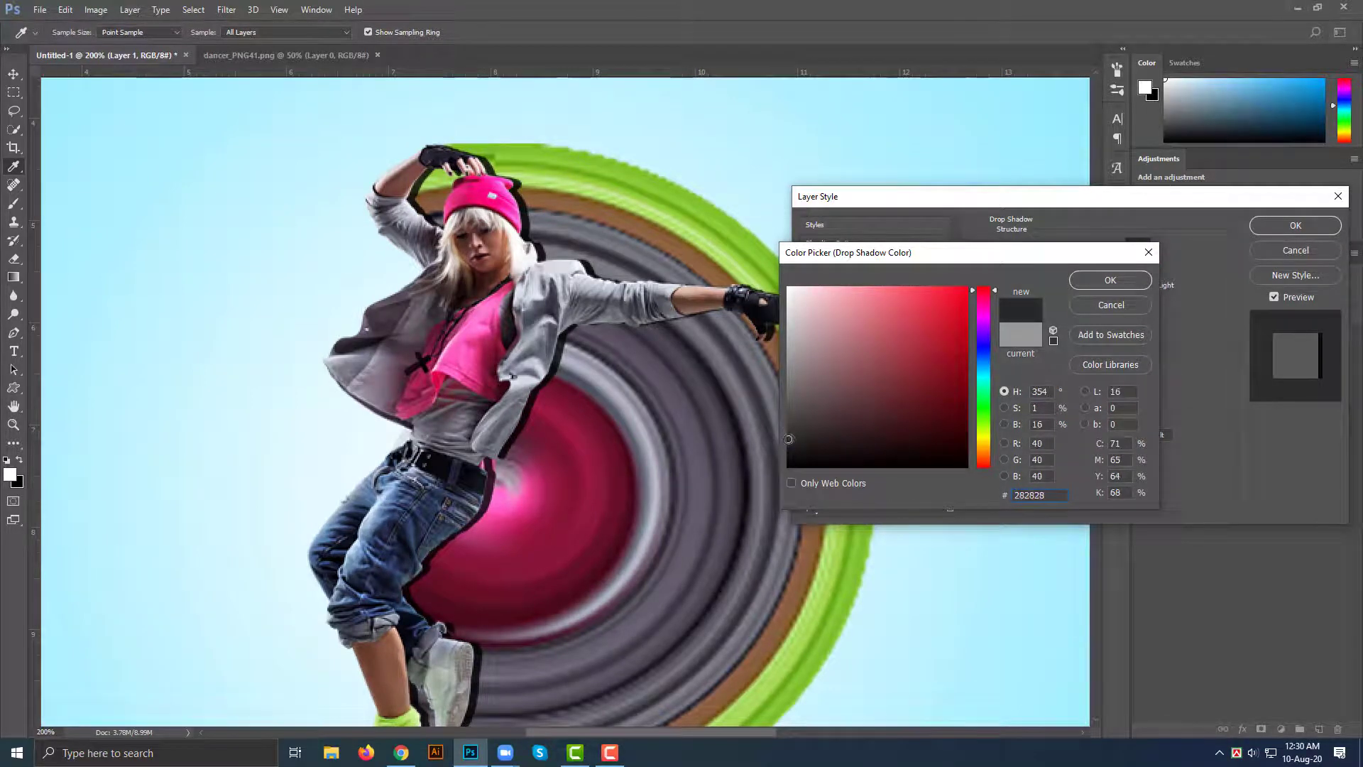
left_click(1112, 280)
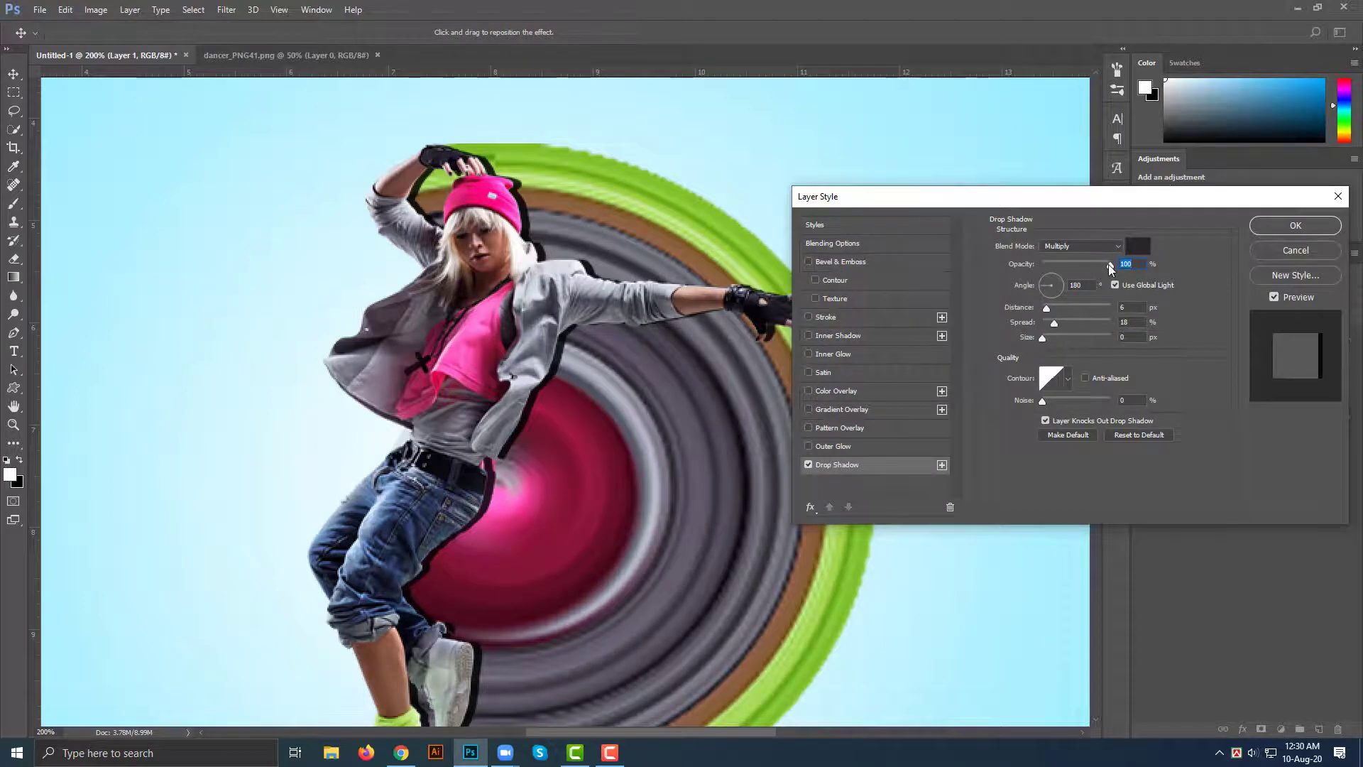
- Soften the drop shadow with 53% opacity, 10 px distance, 7% spread and 10 px size, and apply the style
left_click_drag(1109, 265, 1079, 264)
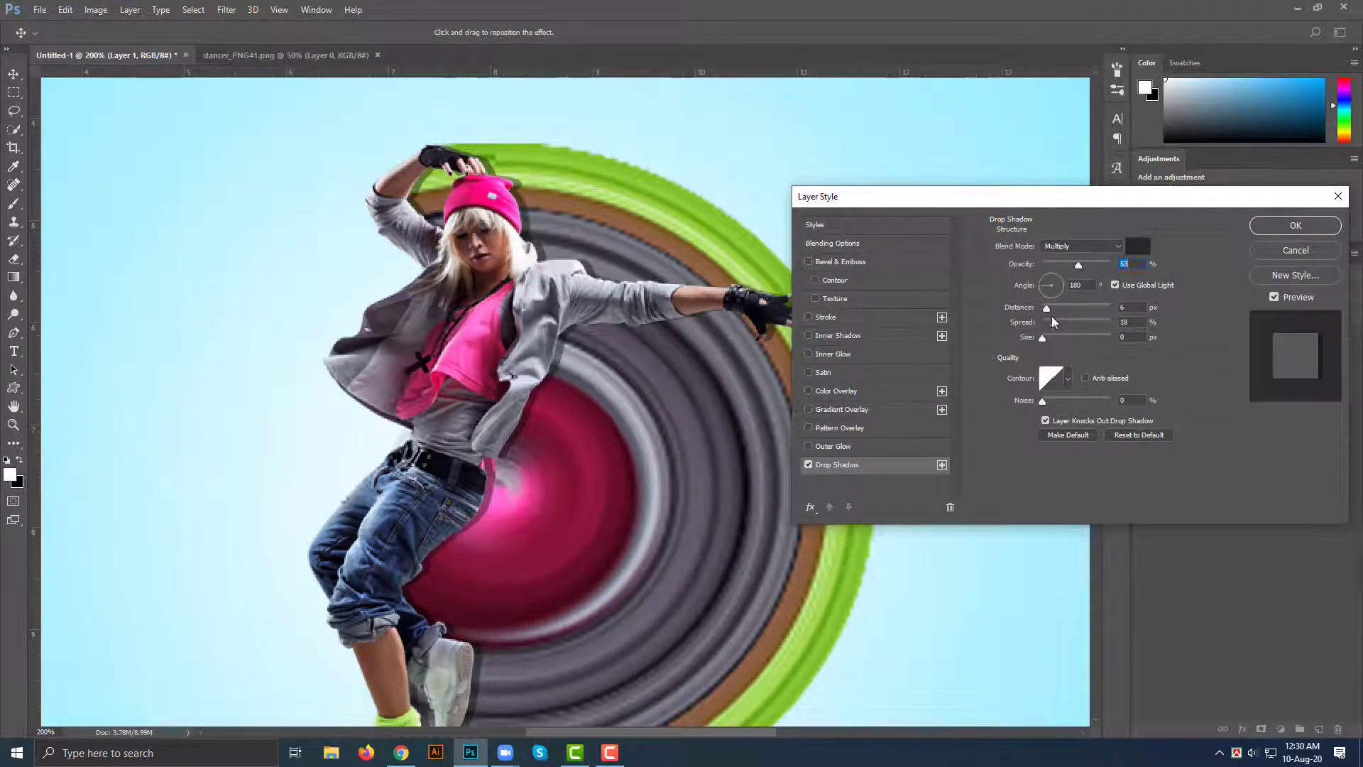
left_click_drag(1047, 308, 1046, 308)
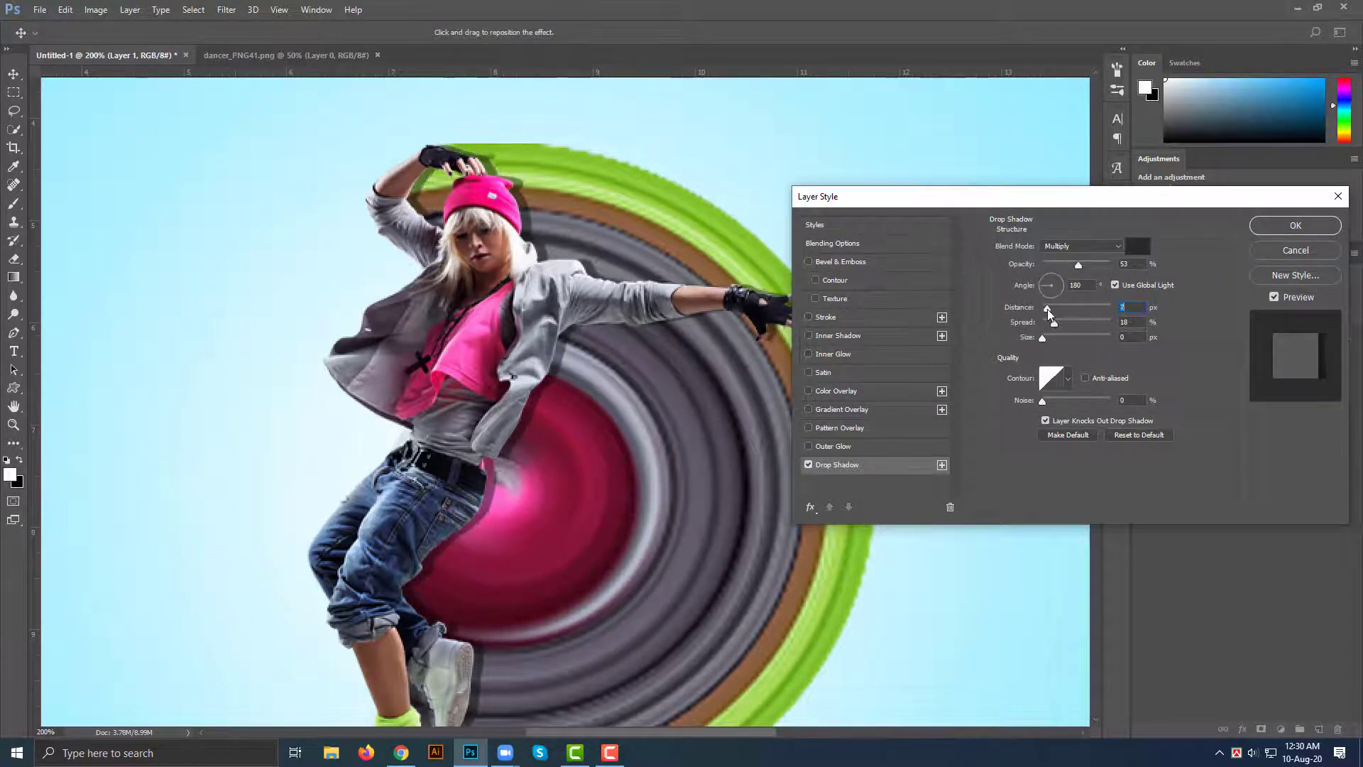
left_click(1057, 322)
mouse_move(1070, 323)
left_mouse_down()
mouse_move(1047, 323)
mouse_move(1060, 339)
mouse_move(1045, 339)
mouse_move(1050, 311)
mouse_move(1050, 338)
left_mouse_up()
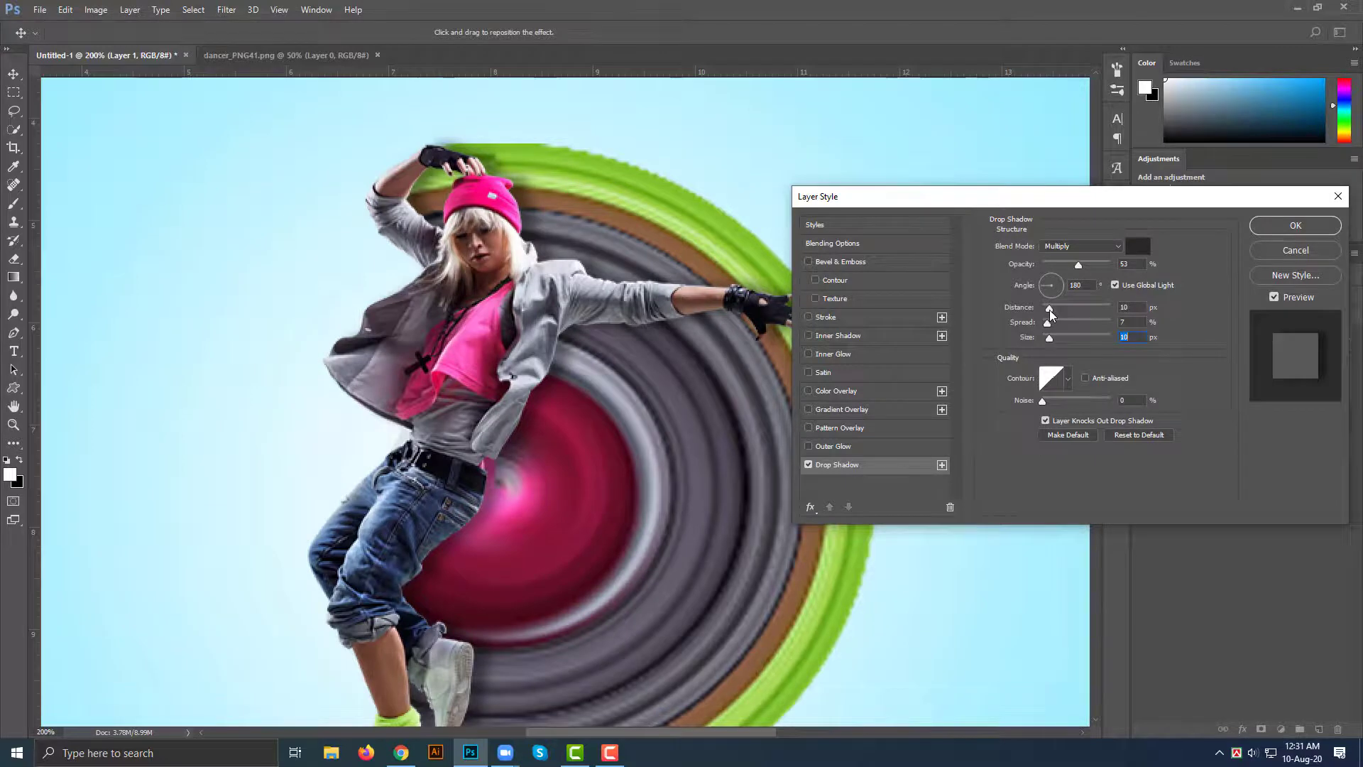
left_click_drag(1050, 310, 1050, 310)
left_click(1294, 226)
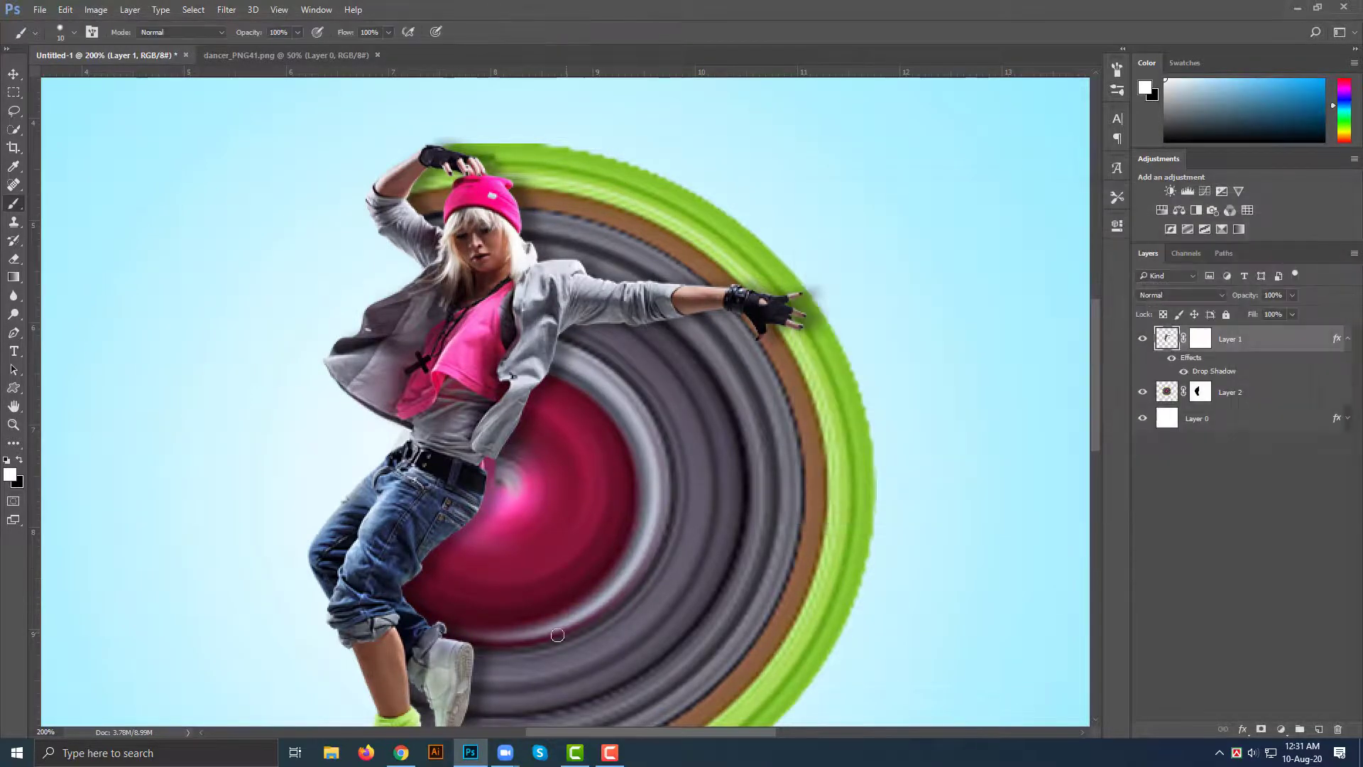
- Ready a soft round brush with 0% hardness, 150 px size and black as the foreground colour
key("ctrl+minus")
key("ctrl+minus")
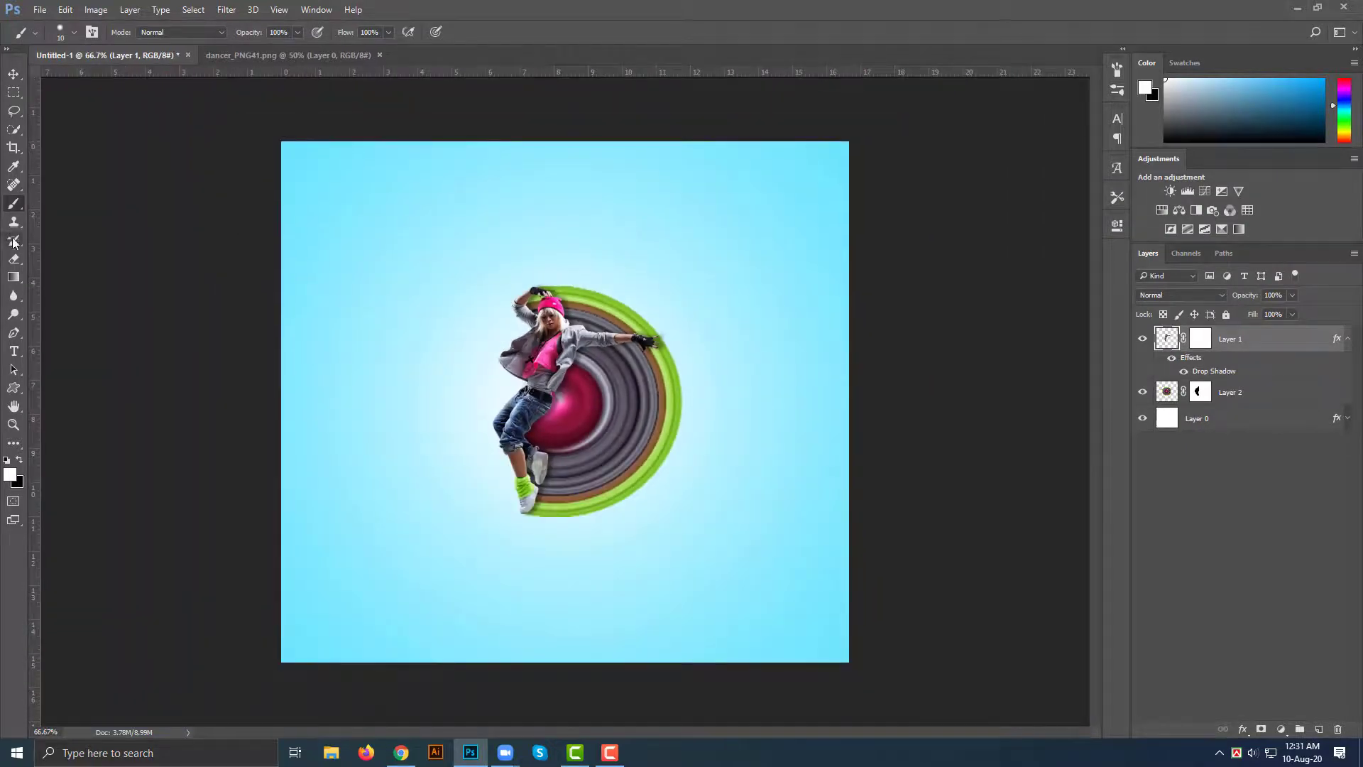
right_click(16, 206)
left_click(73, 203)
left_click(73, 31)
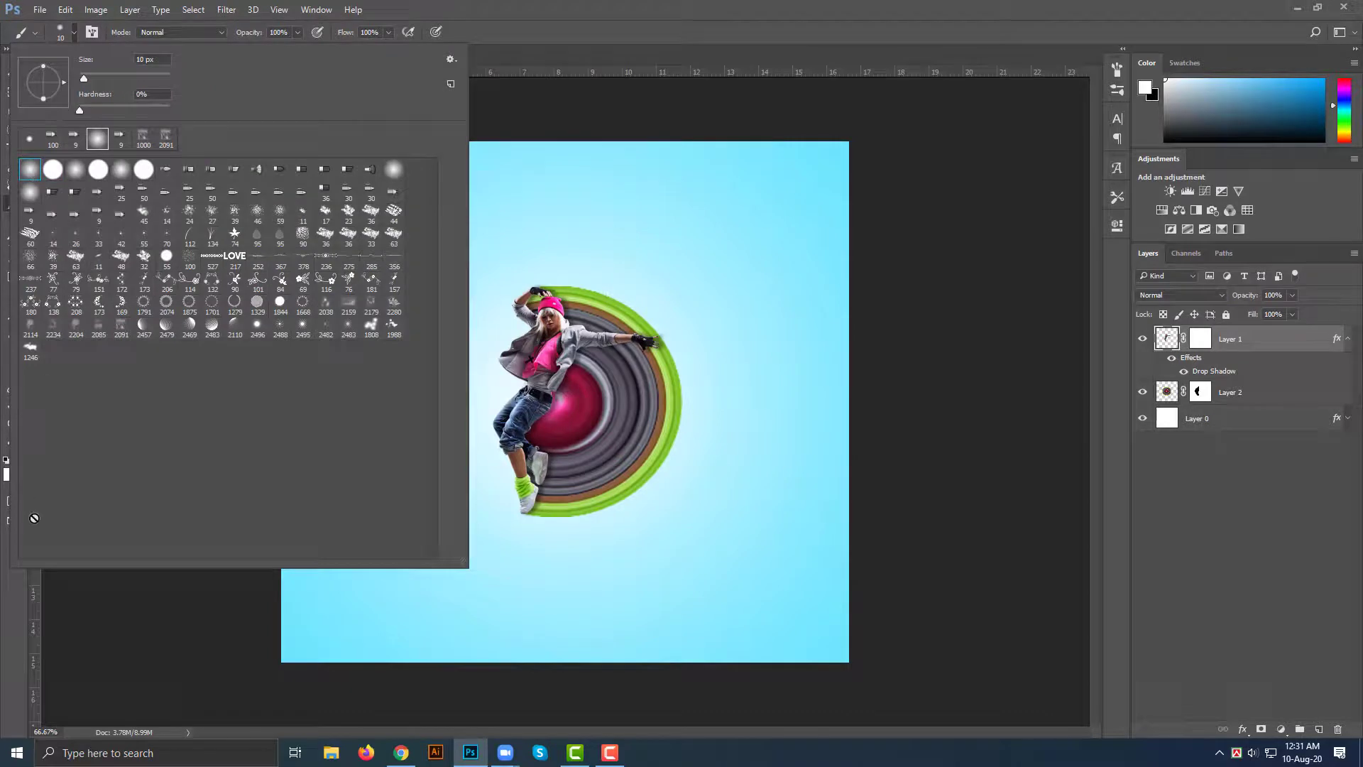
left_click(22, 582)
left_click(19, 481)
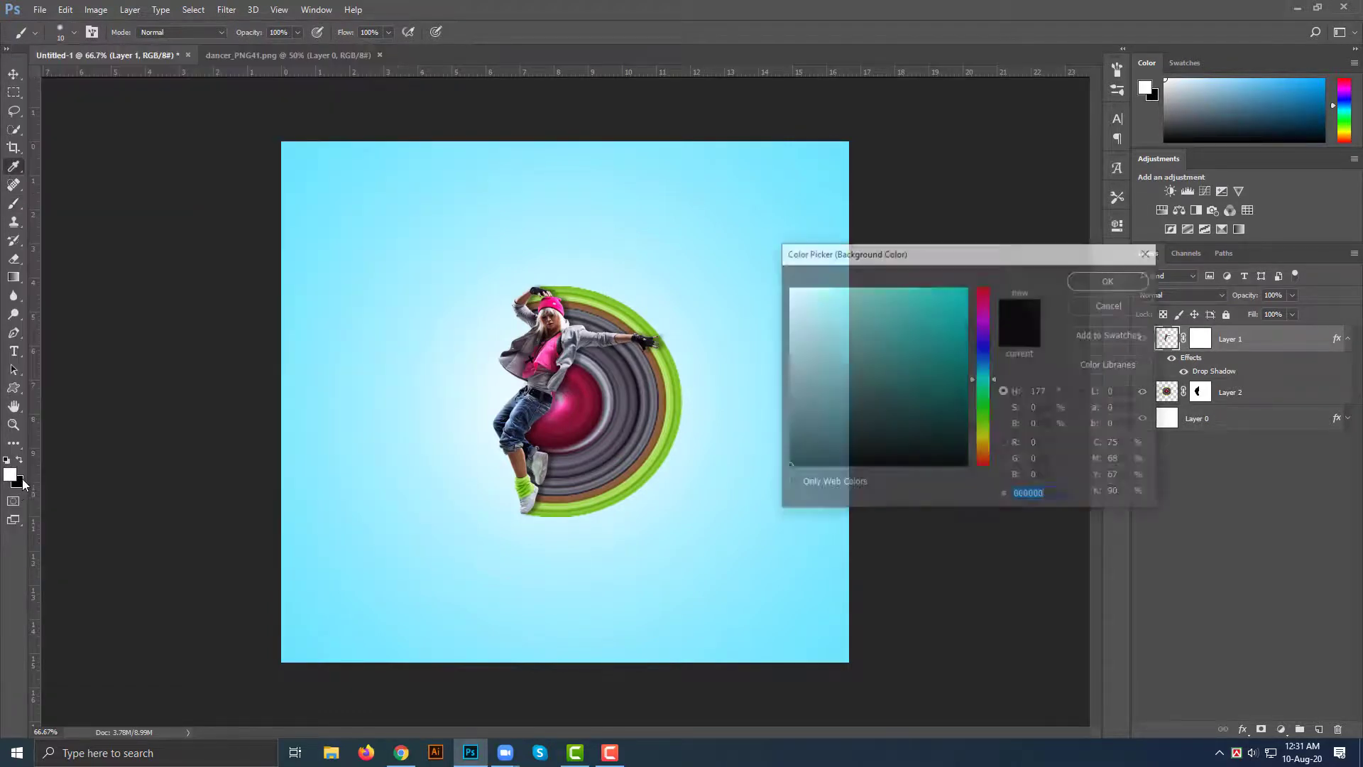
left_click(1149, 252)
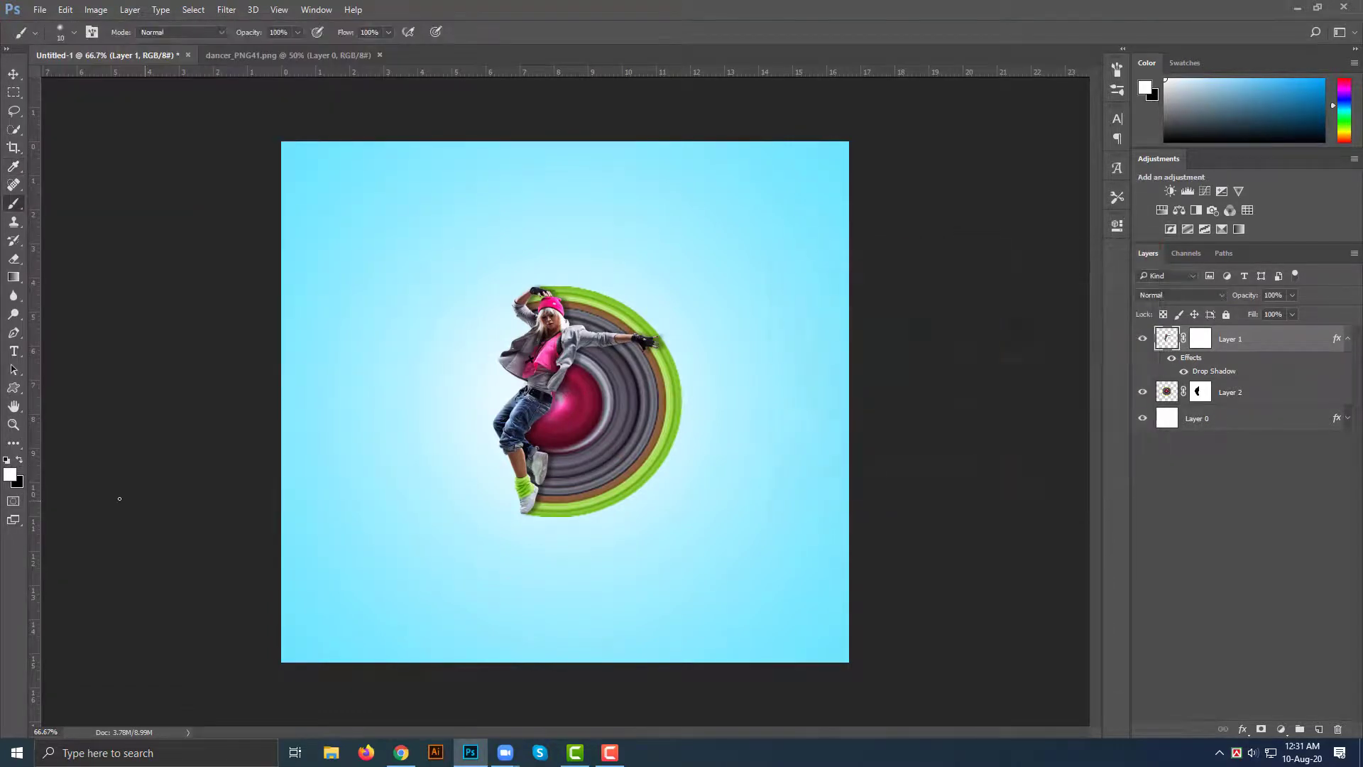
left_click(22, 460)
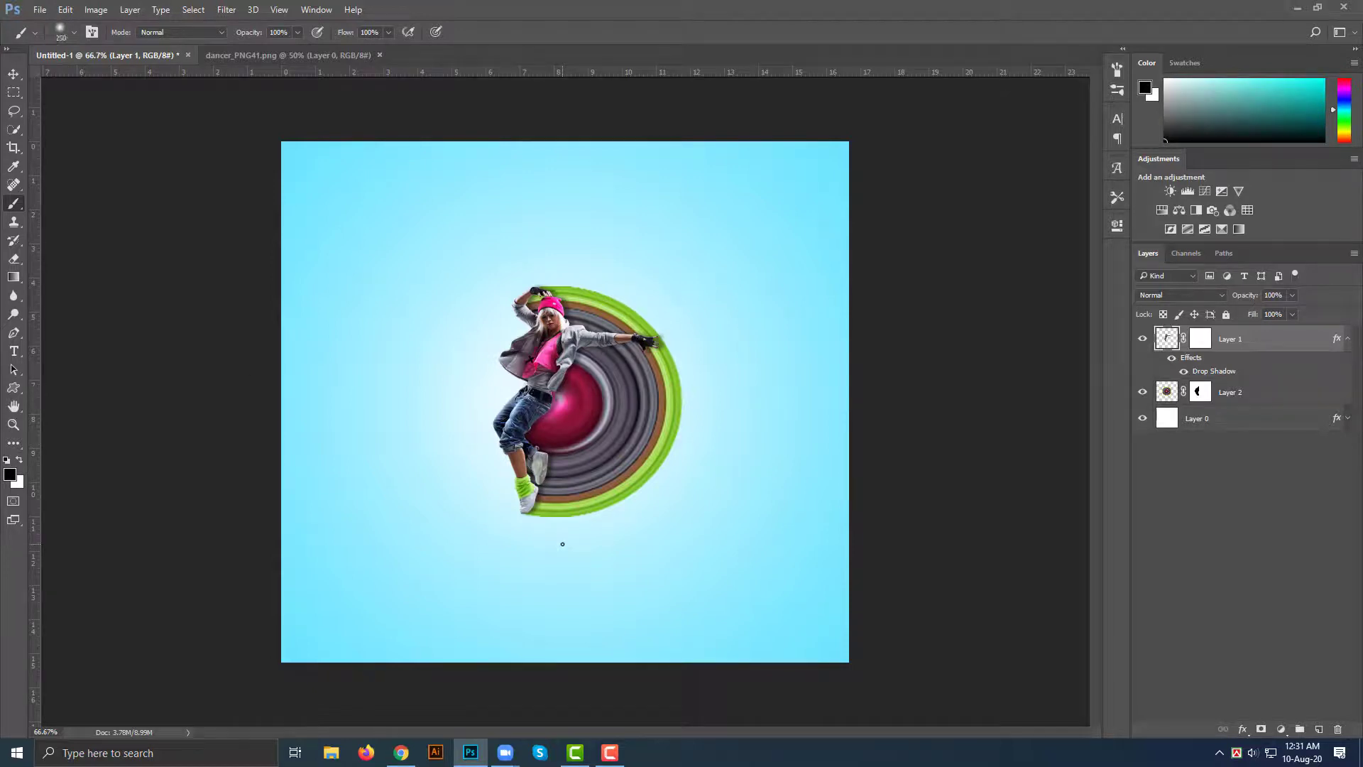
- Add two new layers and paint a soft black dab just below the disc on each
left_click(1319, 730)
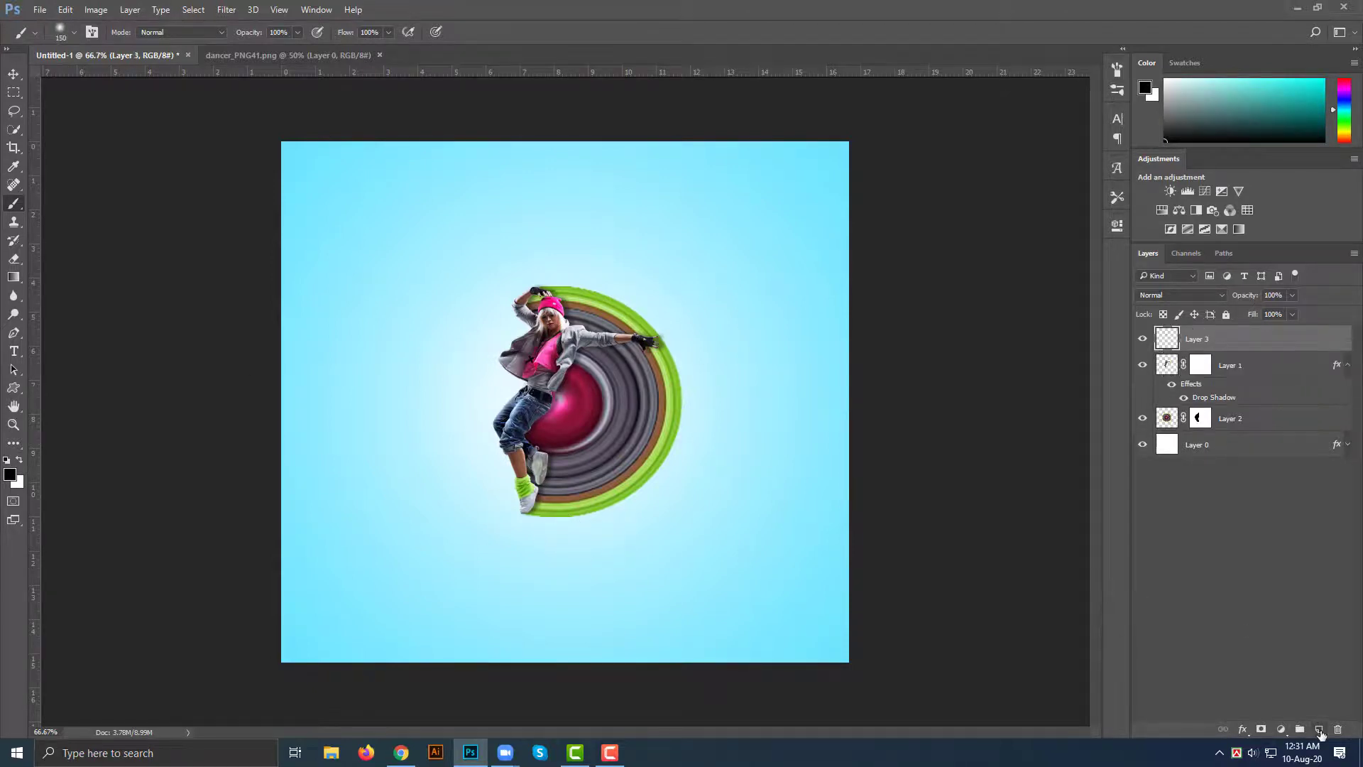
left_click(561, 527)
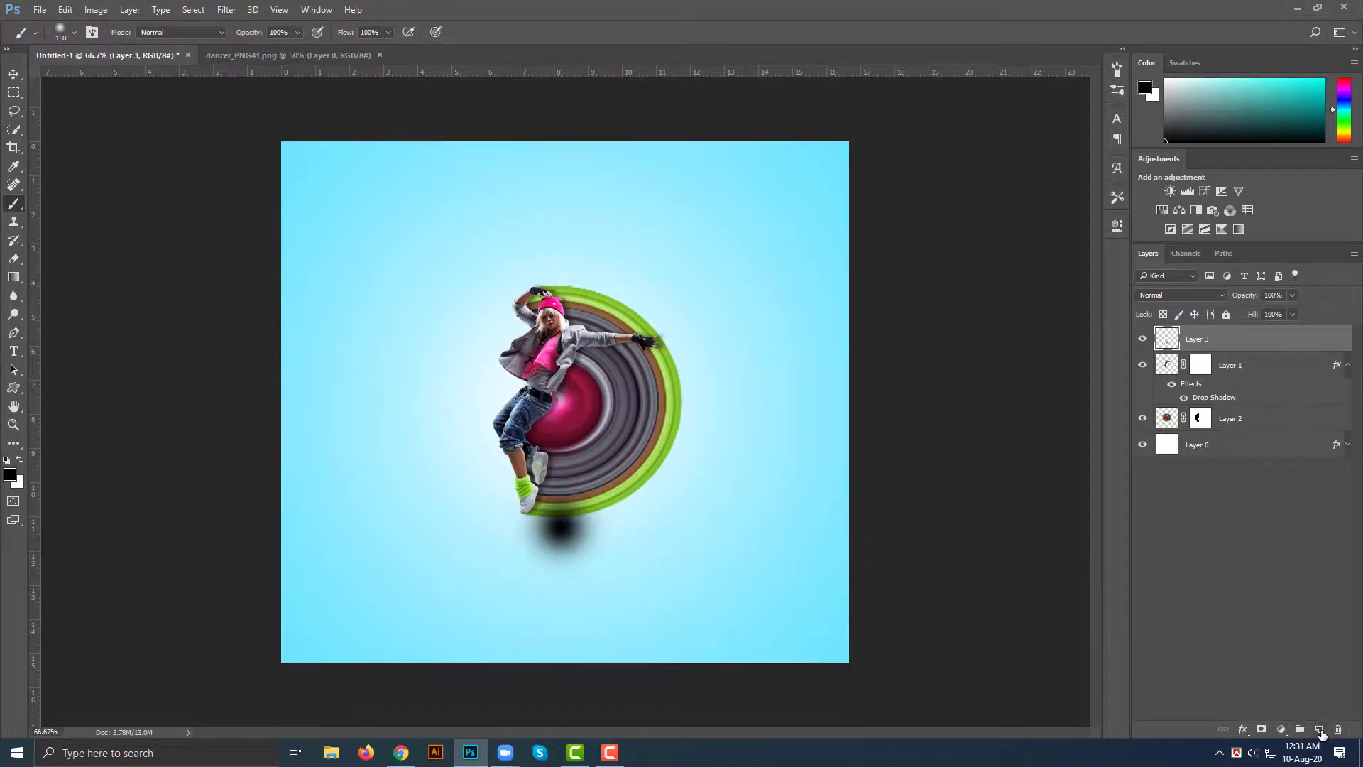
left_click(1319, 730)
left_click(561, 530)
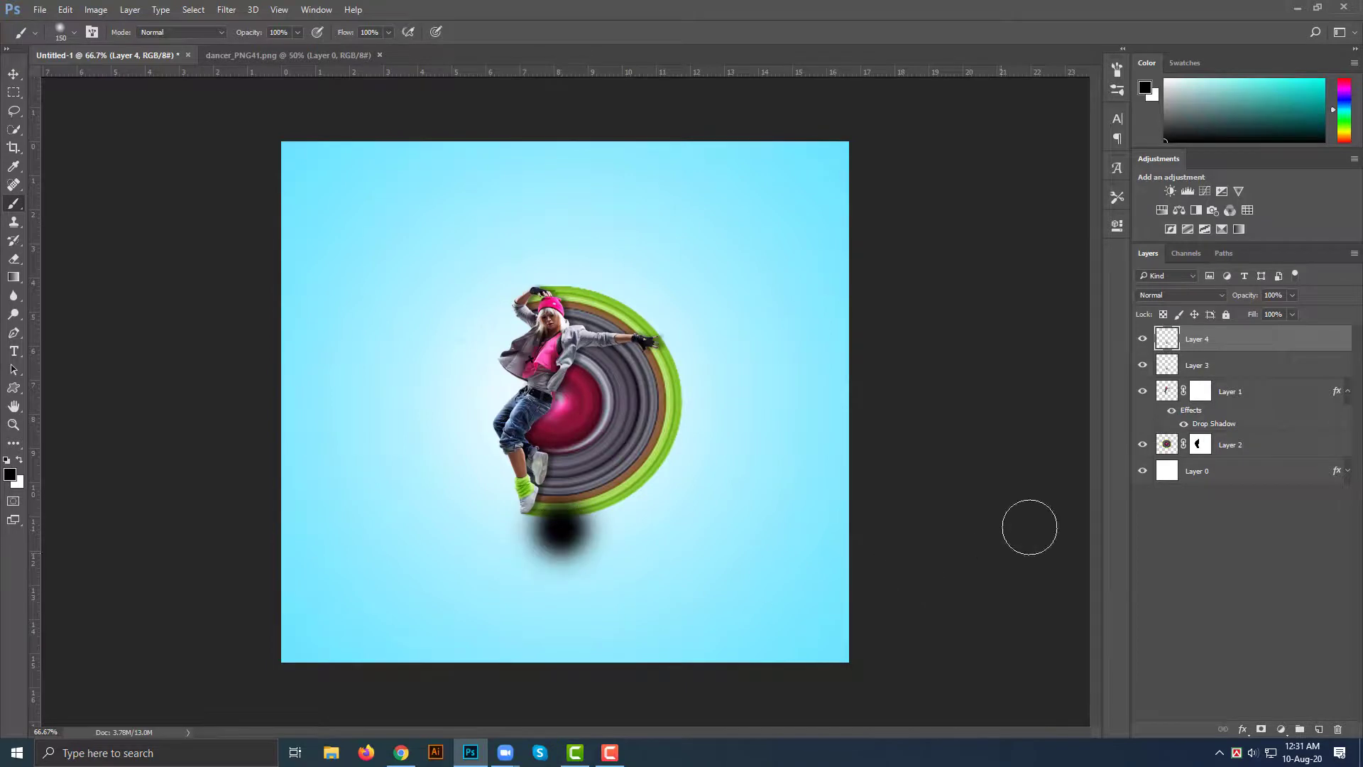
- Stretch the black dab on Layer 4 into a wide shadow, about 359% wide and 78% high
key("ctrl+t")
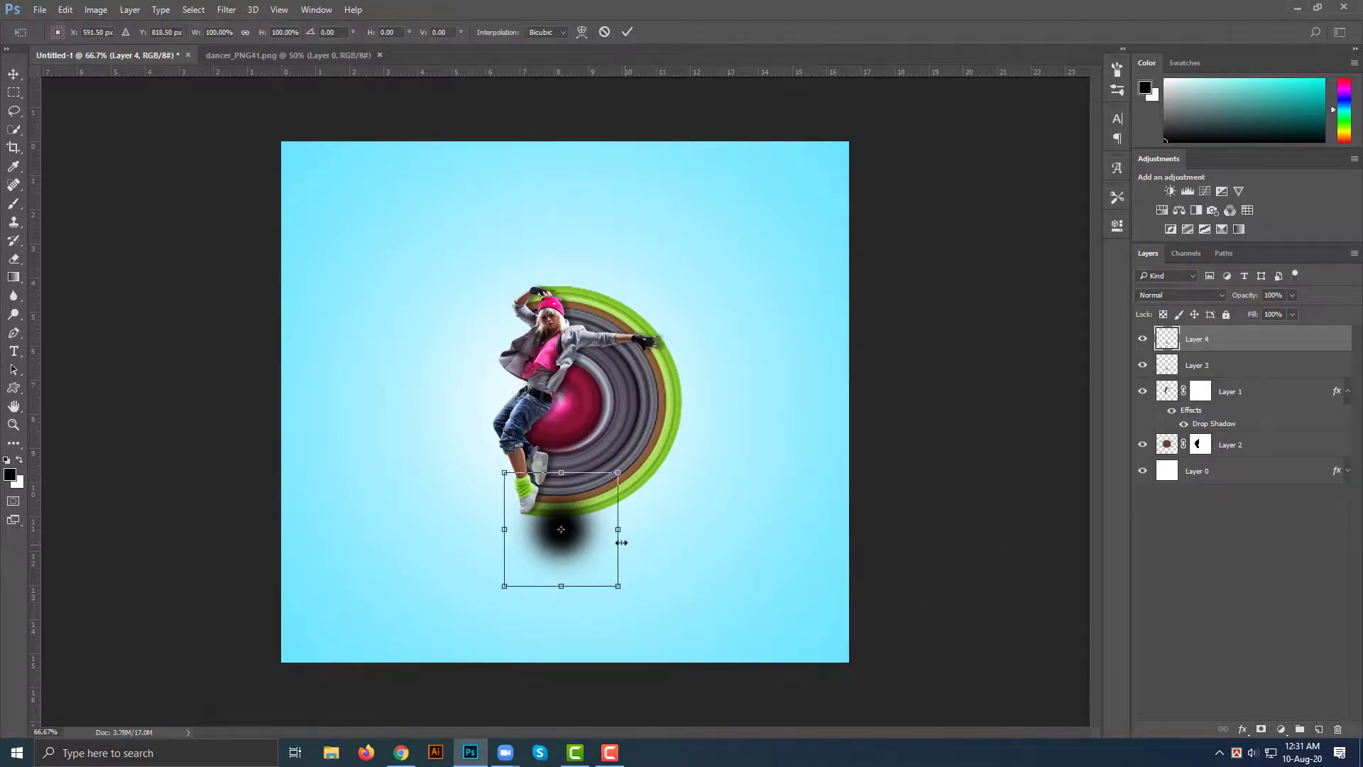
left_click_drag(619, 531, 766, 529)
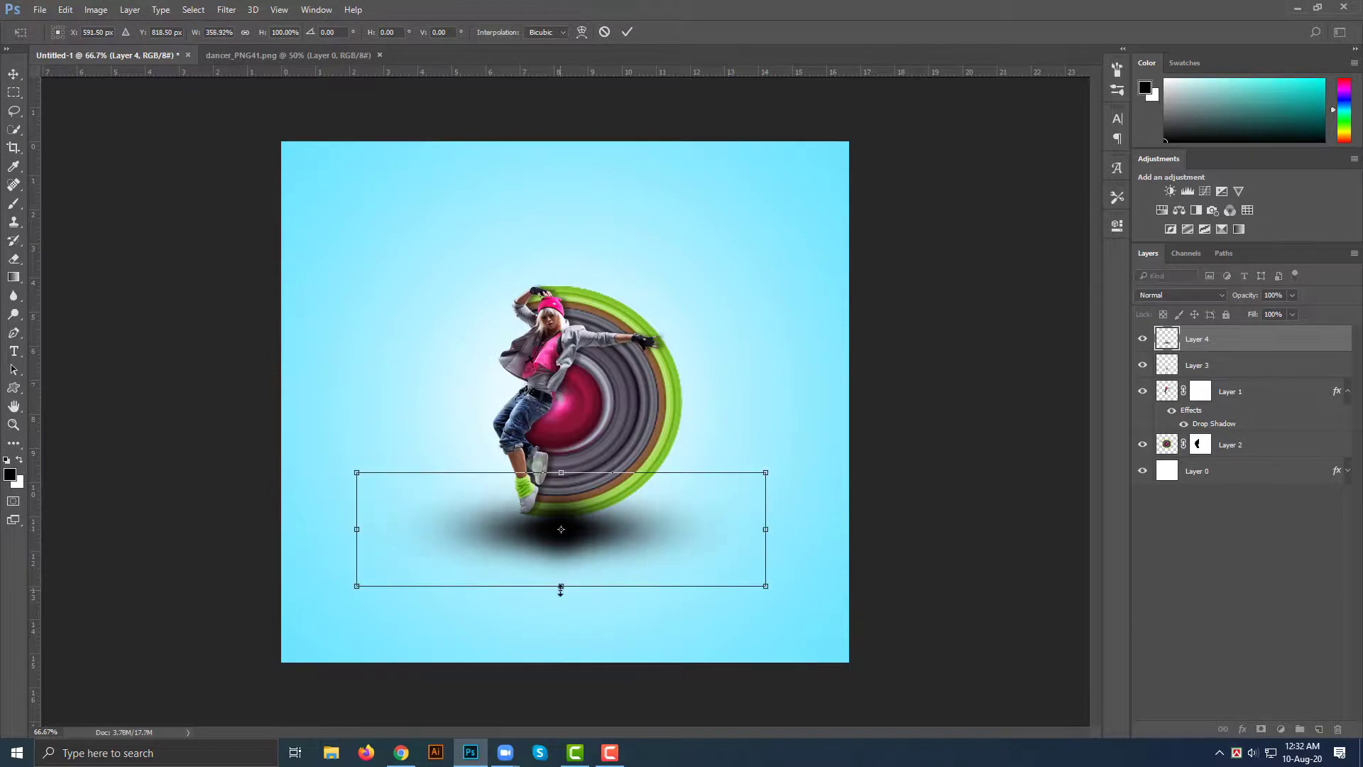
left_click_drag(562, 584, 562, 560)
key("b")
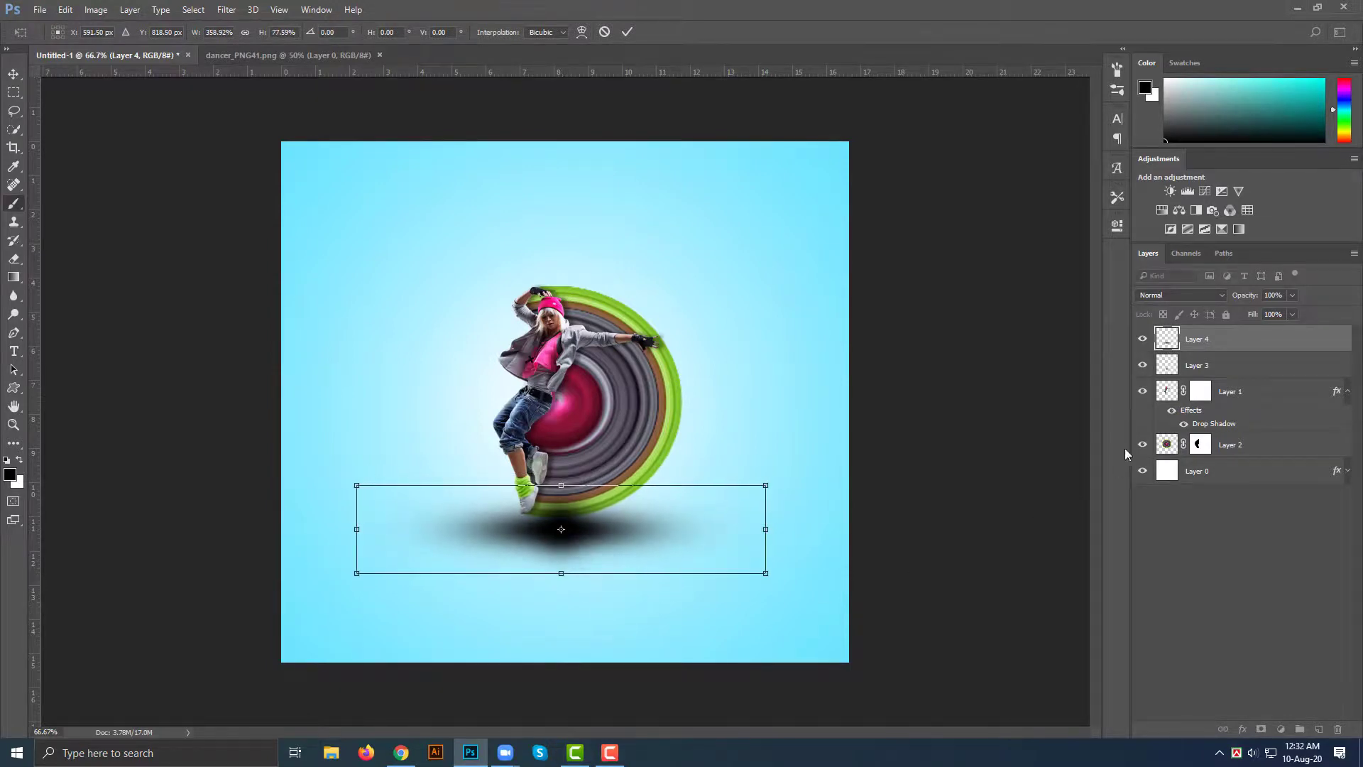
- Try widening the black dab on Layer 3 to about 271% and flattening it slightly
left_click(1199, 371)
key("ctrl+t")
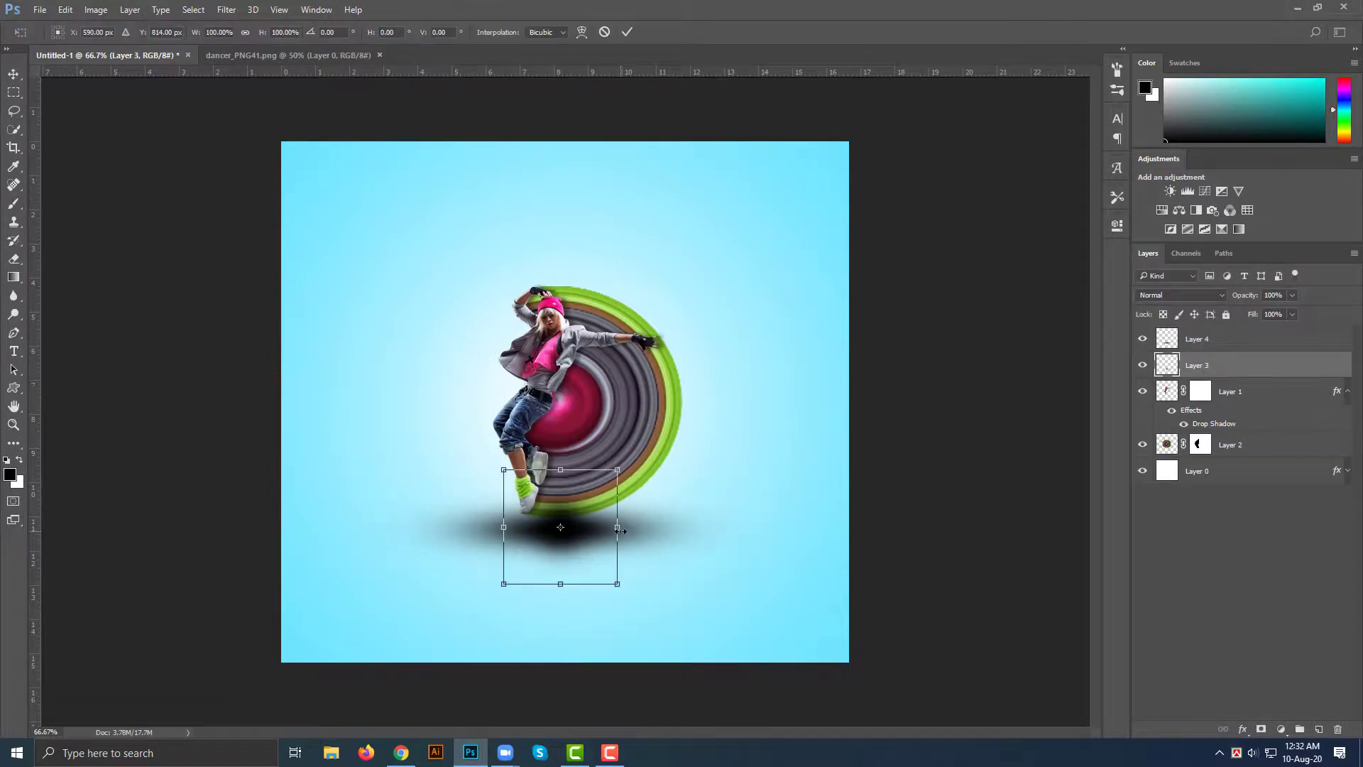
left_click_drag(620, 531, 715, 529)
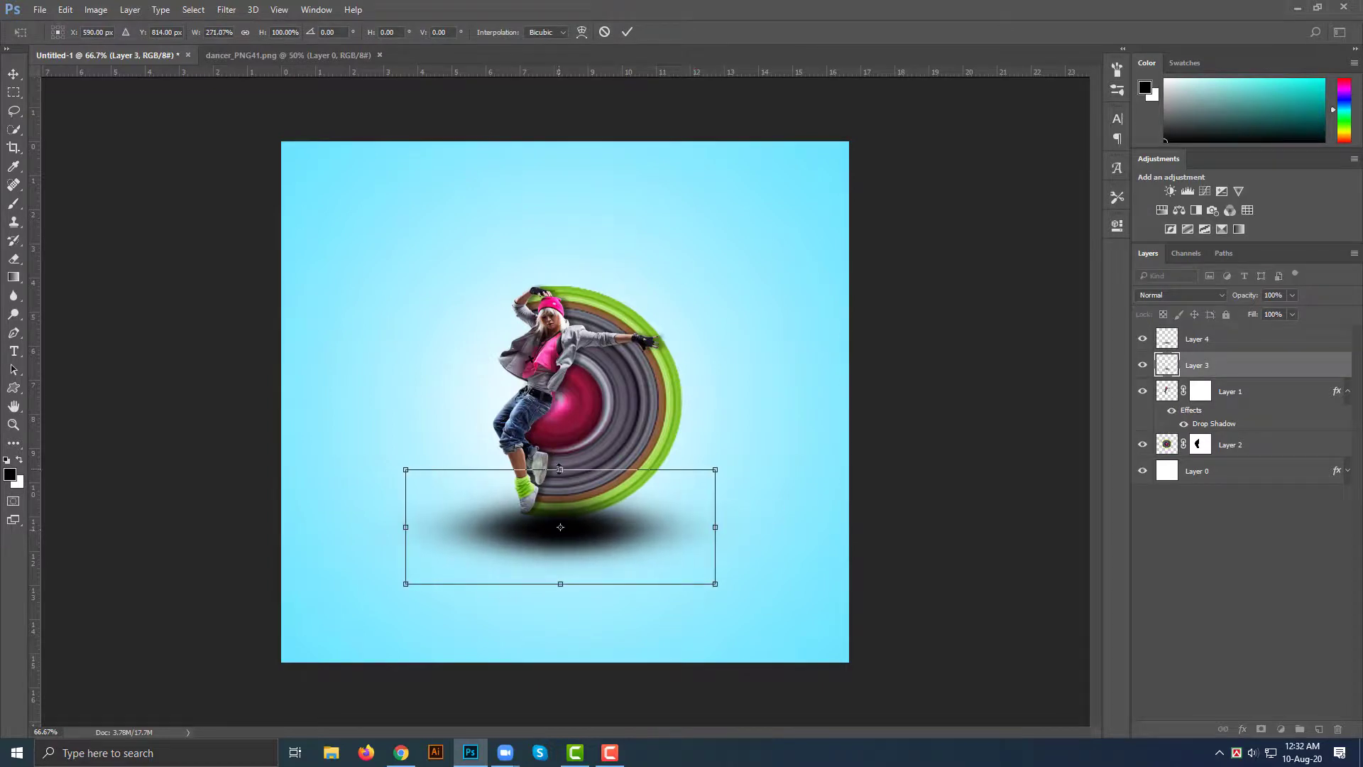
left_click_drag(560, 469, 559, 485)
key("Return")
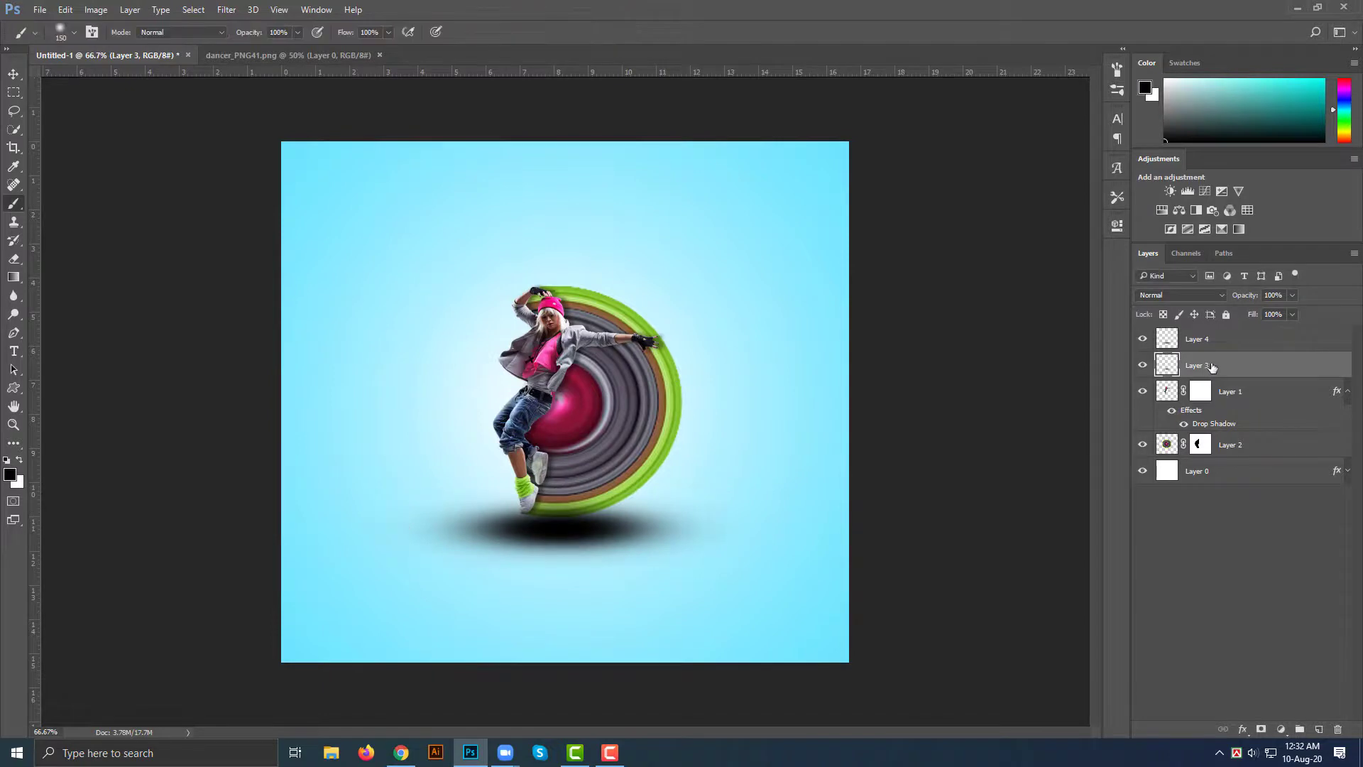
- Delete Layer 3 and make Layer 4 with the remaining ground shadow active
key("Delete")
key("ctrl+t")
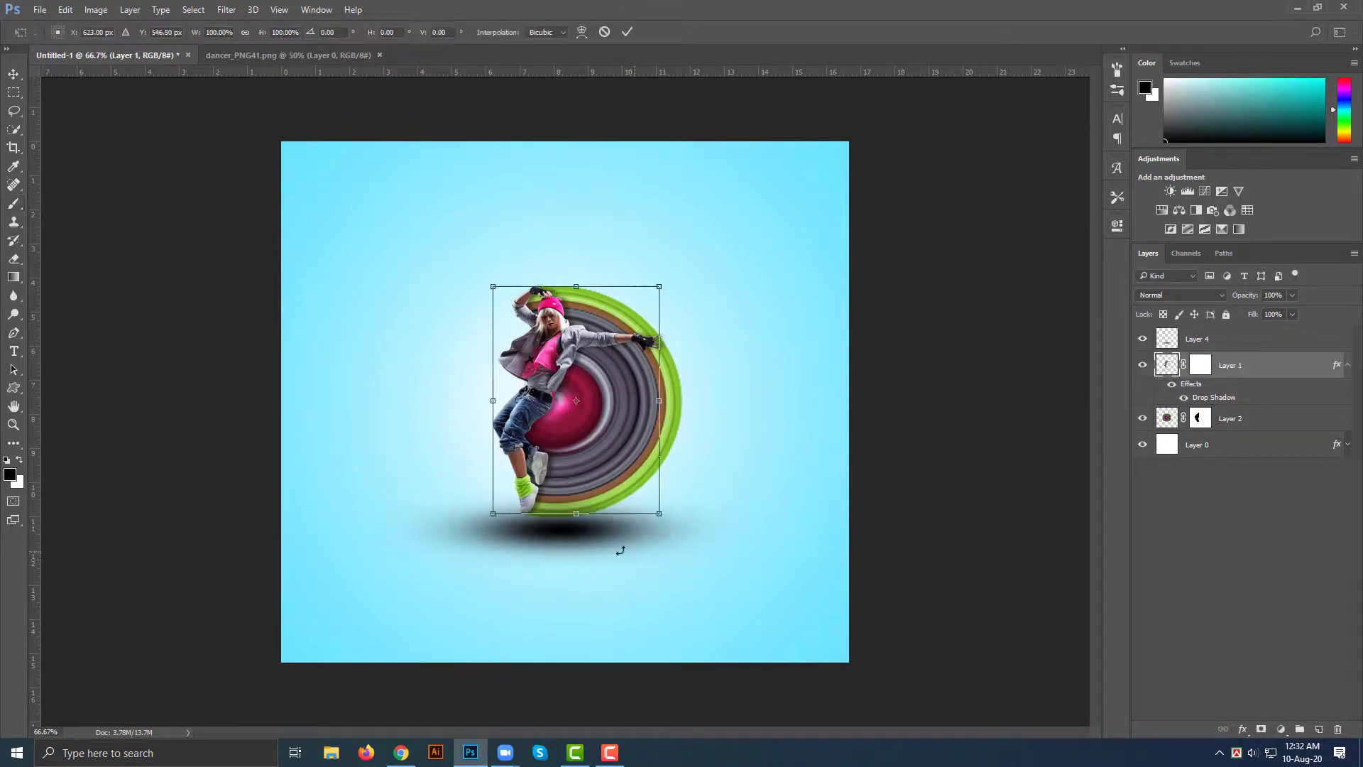
key("Escape")
left_click(1211, 343)
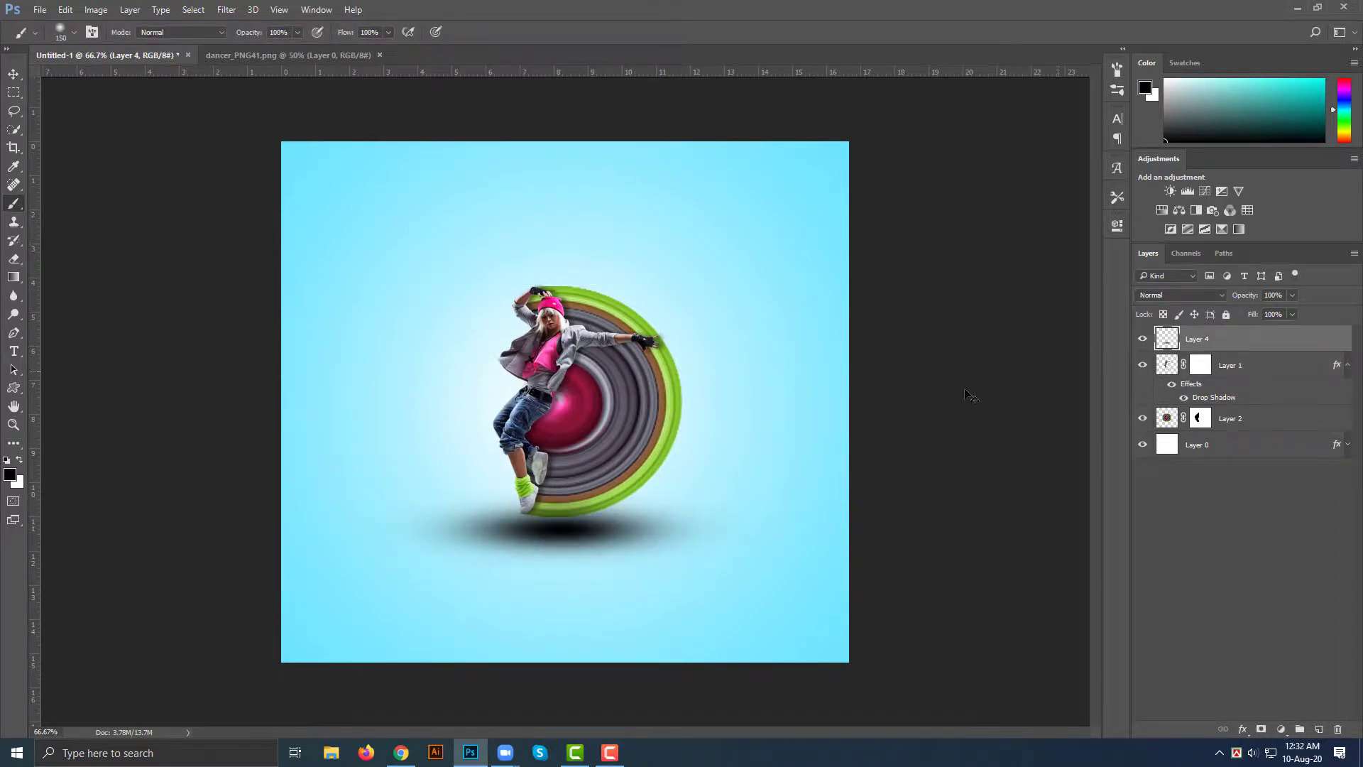
- Scale the ground shadow to about 86% width and 65% height and move it up against the disc's lower edge
key("ctrl+t")
left_click_drag(560, 486, 559, 500)
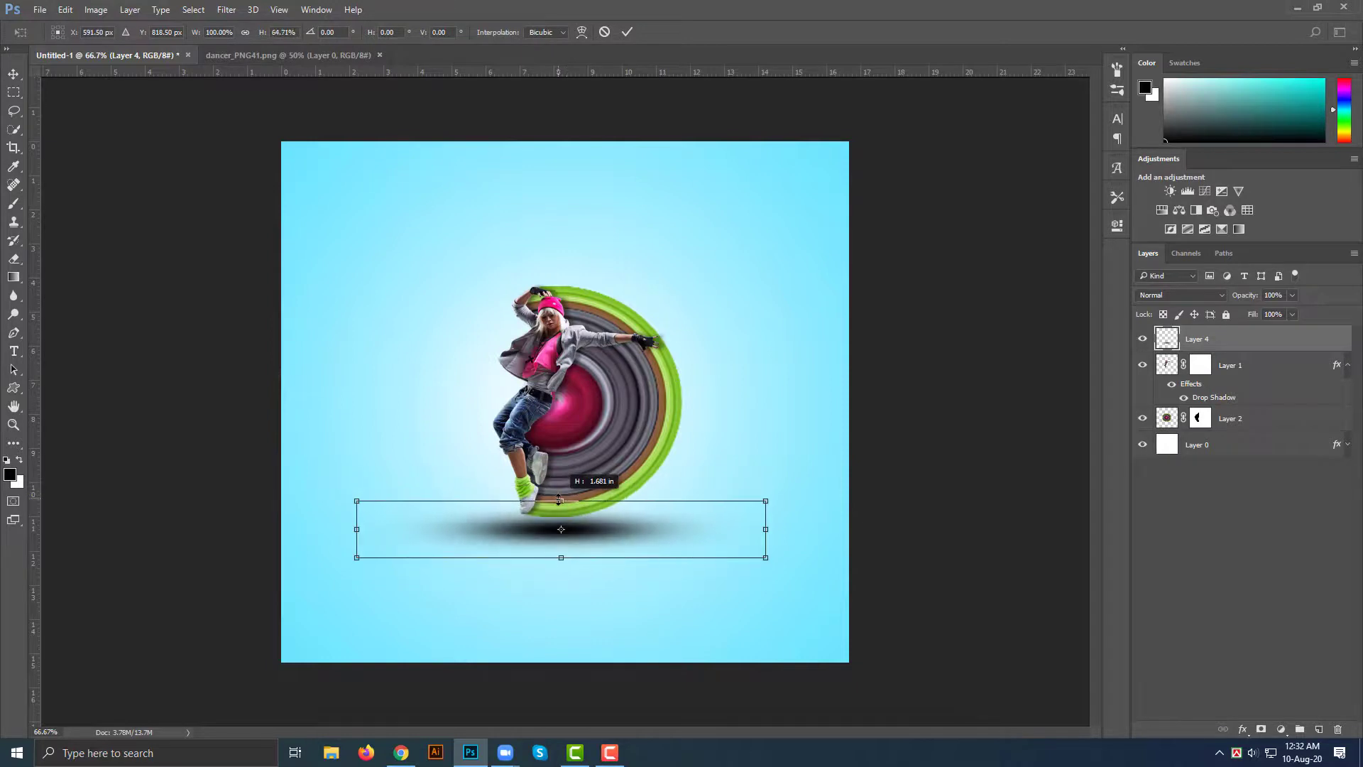
left_click_drag(355, 529, 386, 529)
left_click_drag(600, 537, 607, 533)
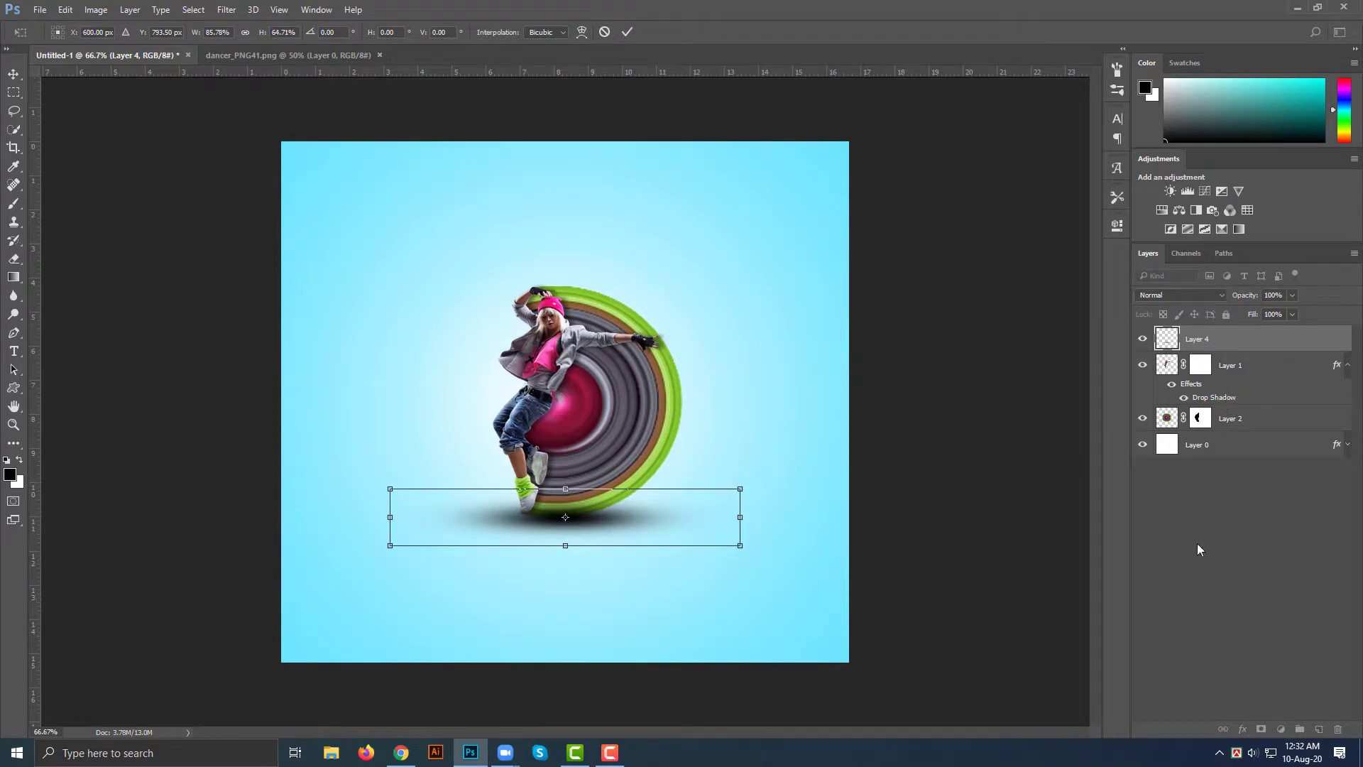
key("Return")
- Move the ground shadow's Layer 4 directly beneath the dancer's Layer 1 in the layer order
left_click_drag(1206, 341, 1213, 392)
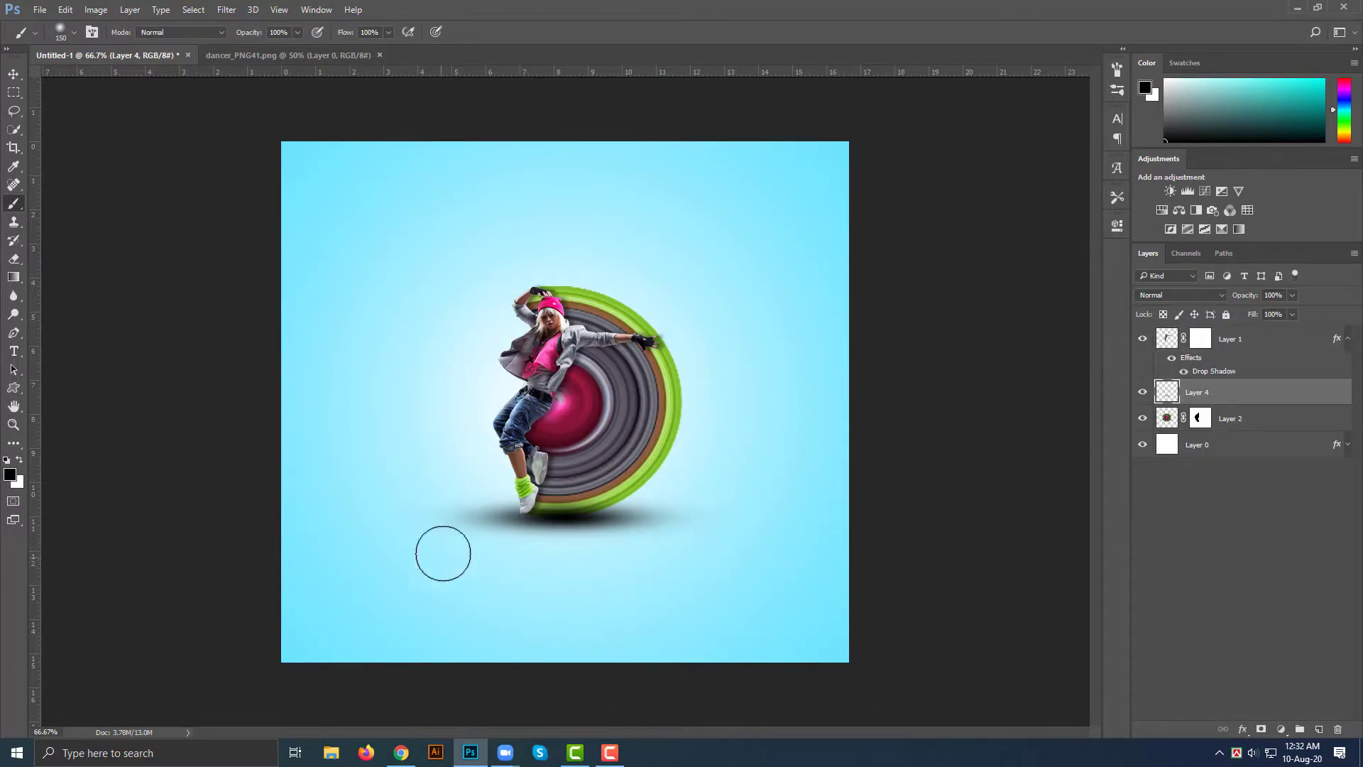
left_click_drag(572, 526, 572, 523)
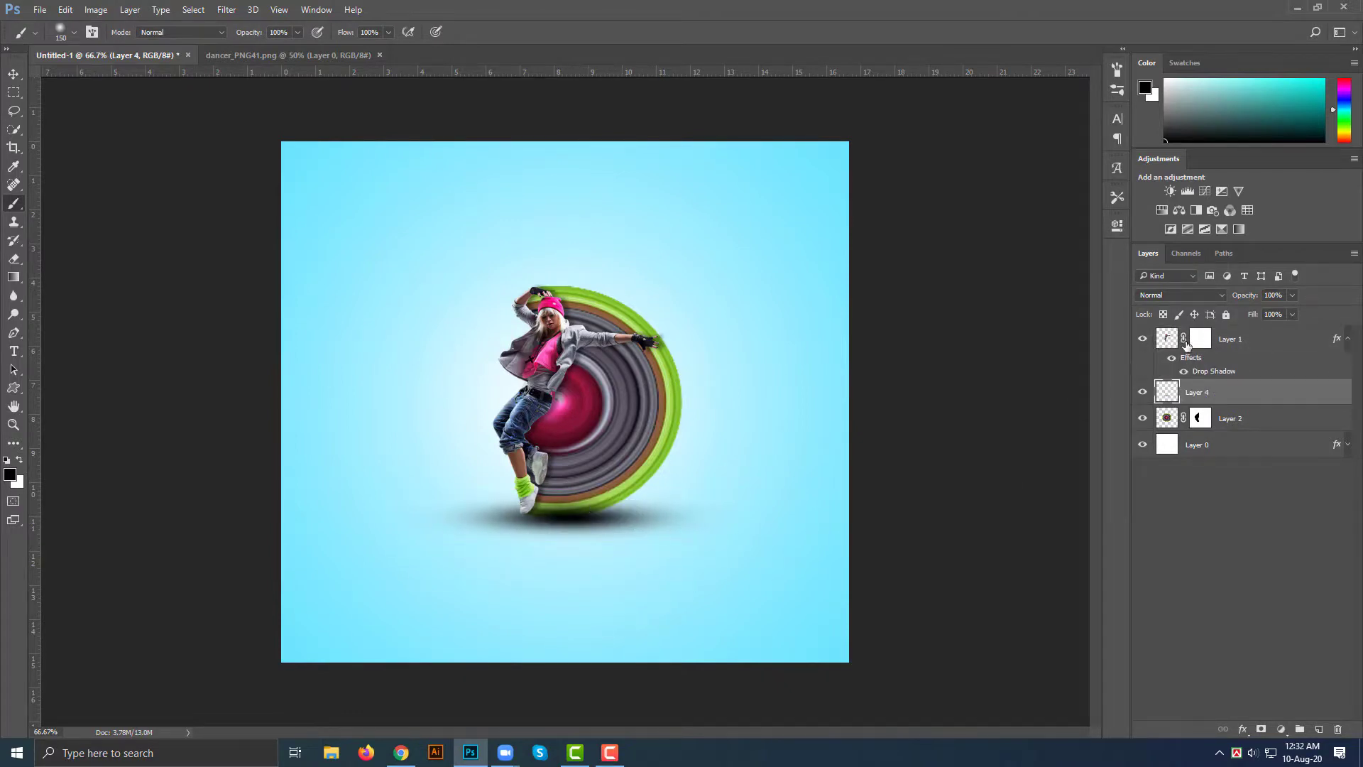
- Reduce Layer 4's opacity to 63% and shift the ground shadow slightly down from the disc
left_click(1248, 298)
left_click_drag(1236, 299, 1234, 299)
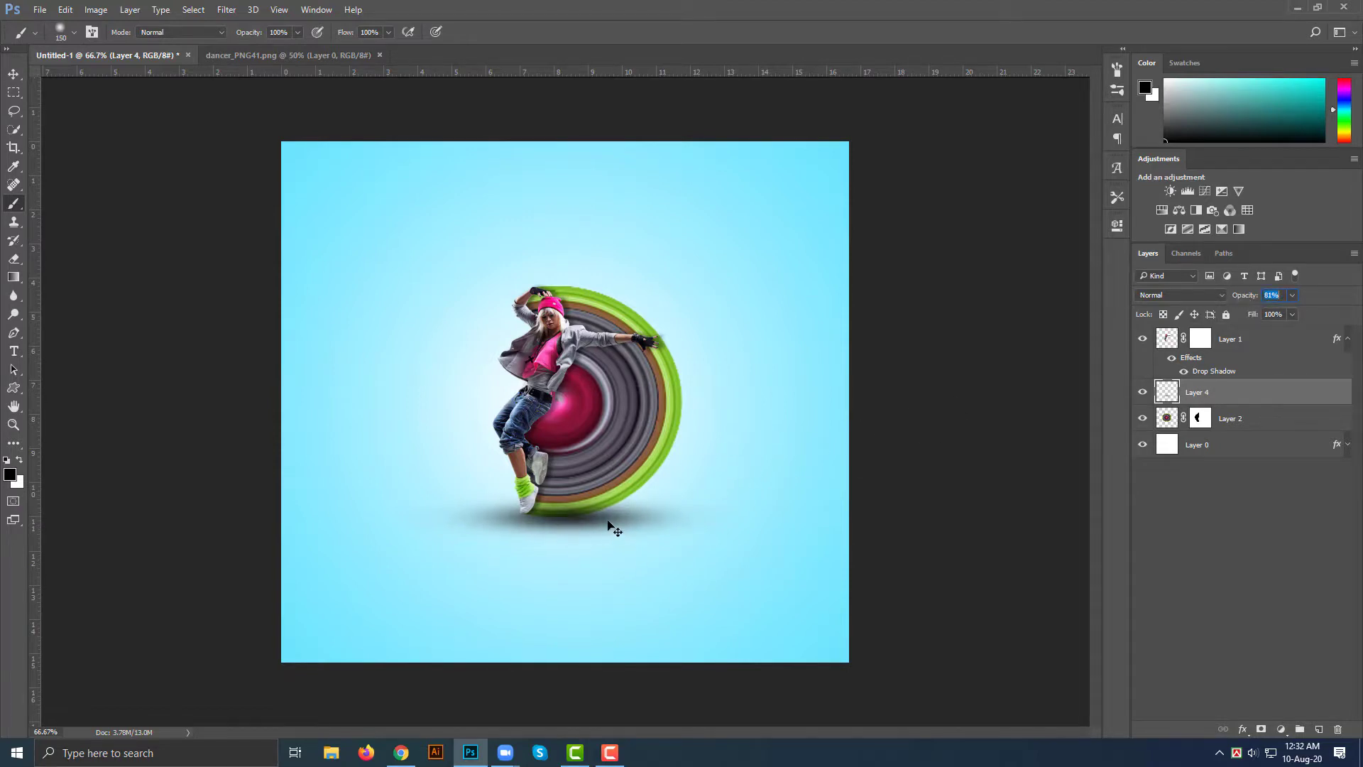
mouse_move(605, 526)
left_mouse_down()
mouse_move(607, 553)
mouse_move(607, 535)
left_mouse_up()
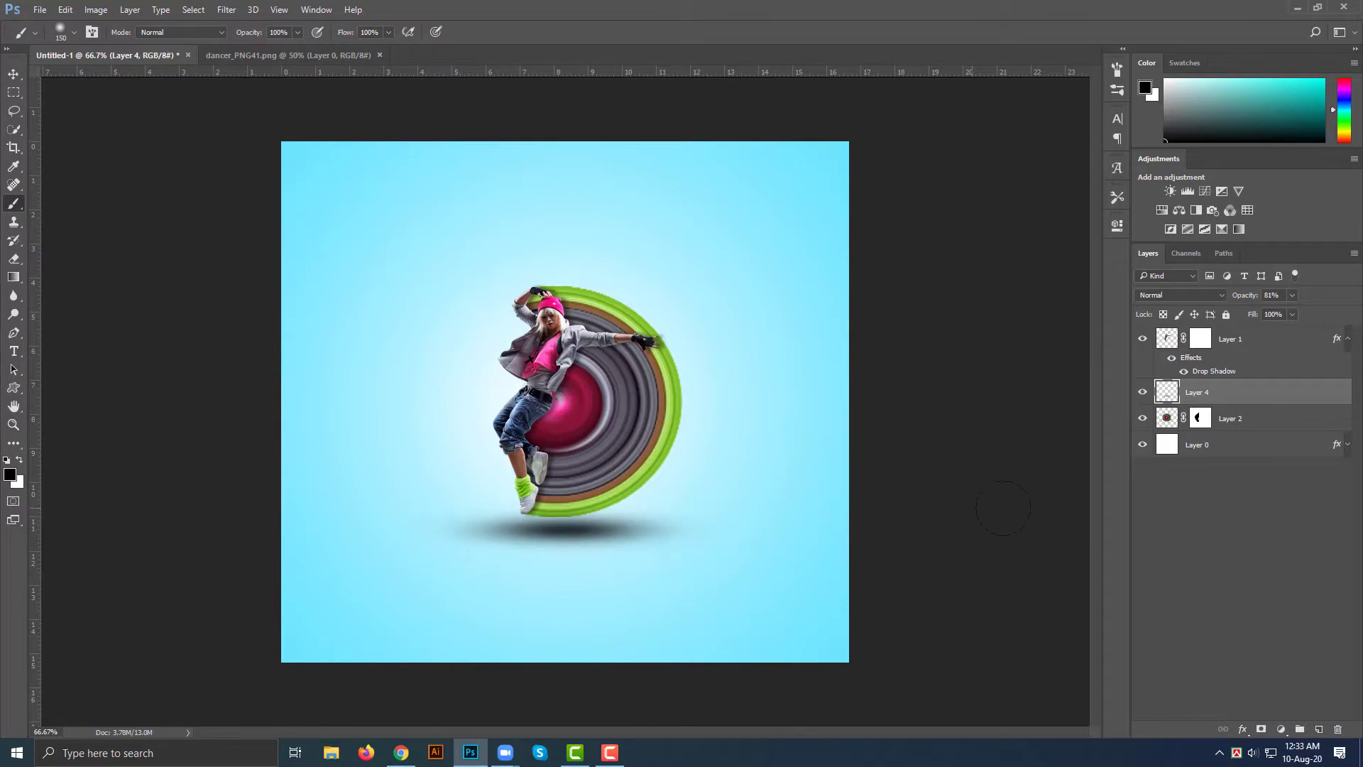
left_click_drag(1247, 297, 1234, 297)
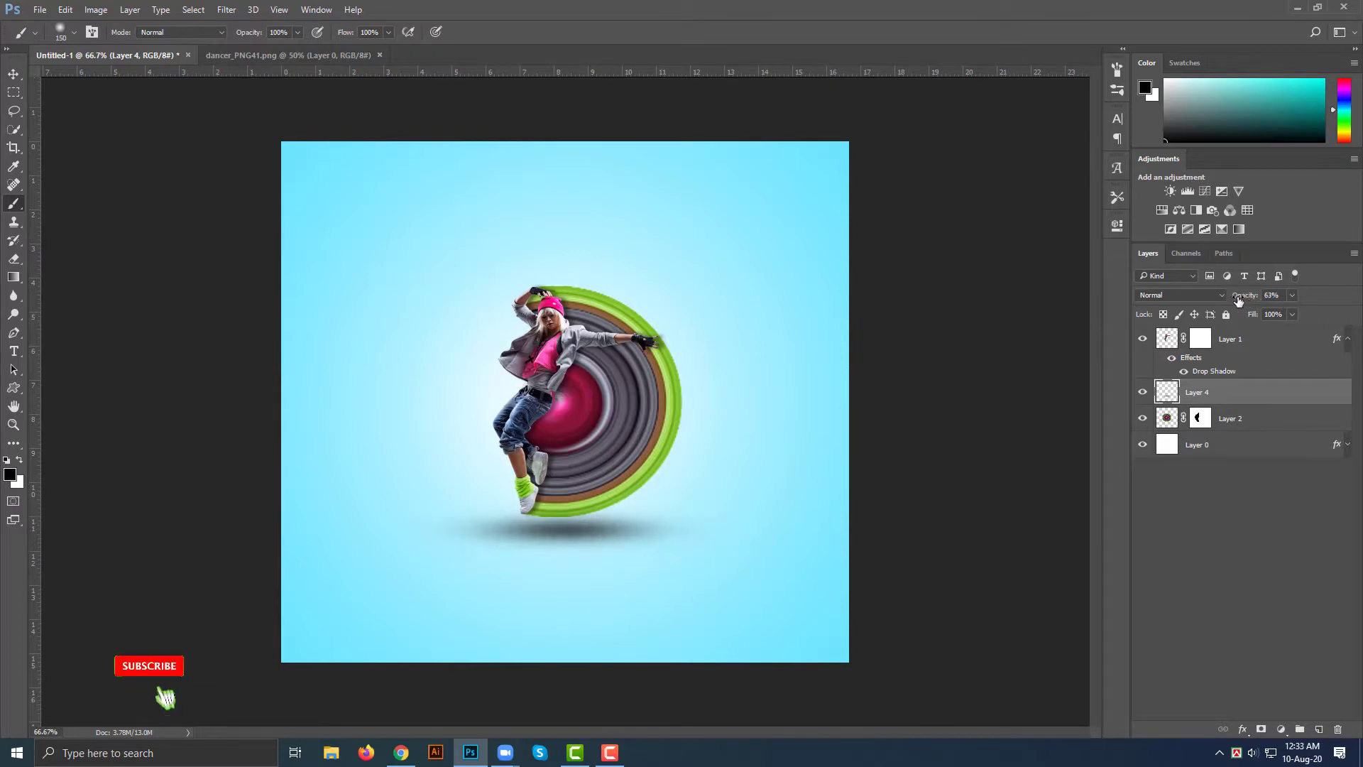
- Narrow the ground shadow symmetrically and nudge it a little further below the dancer and disc
key("ctrl+t")
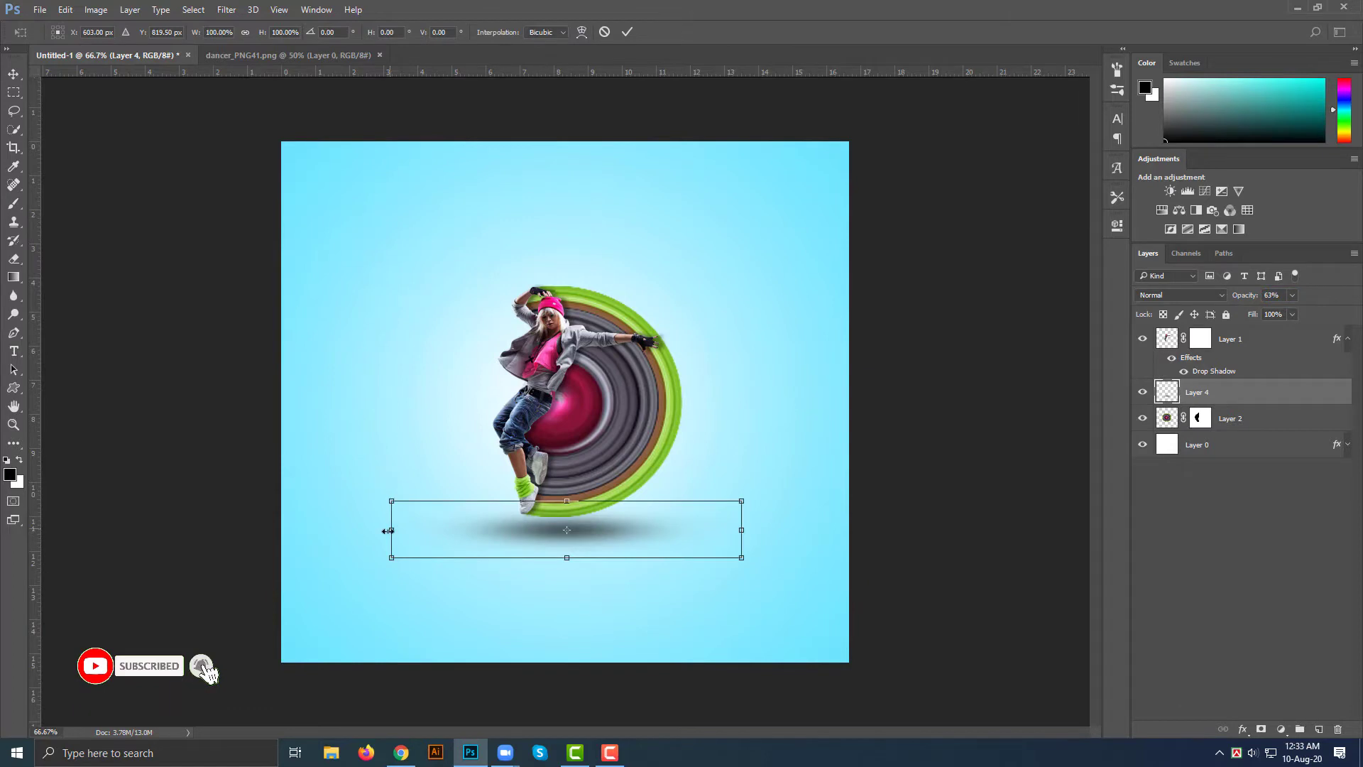
left_click_drag(390, 530, 417, 529)
key("Return")
key("b")
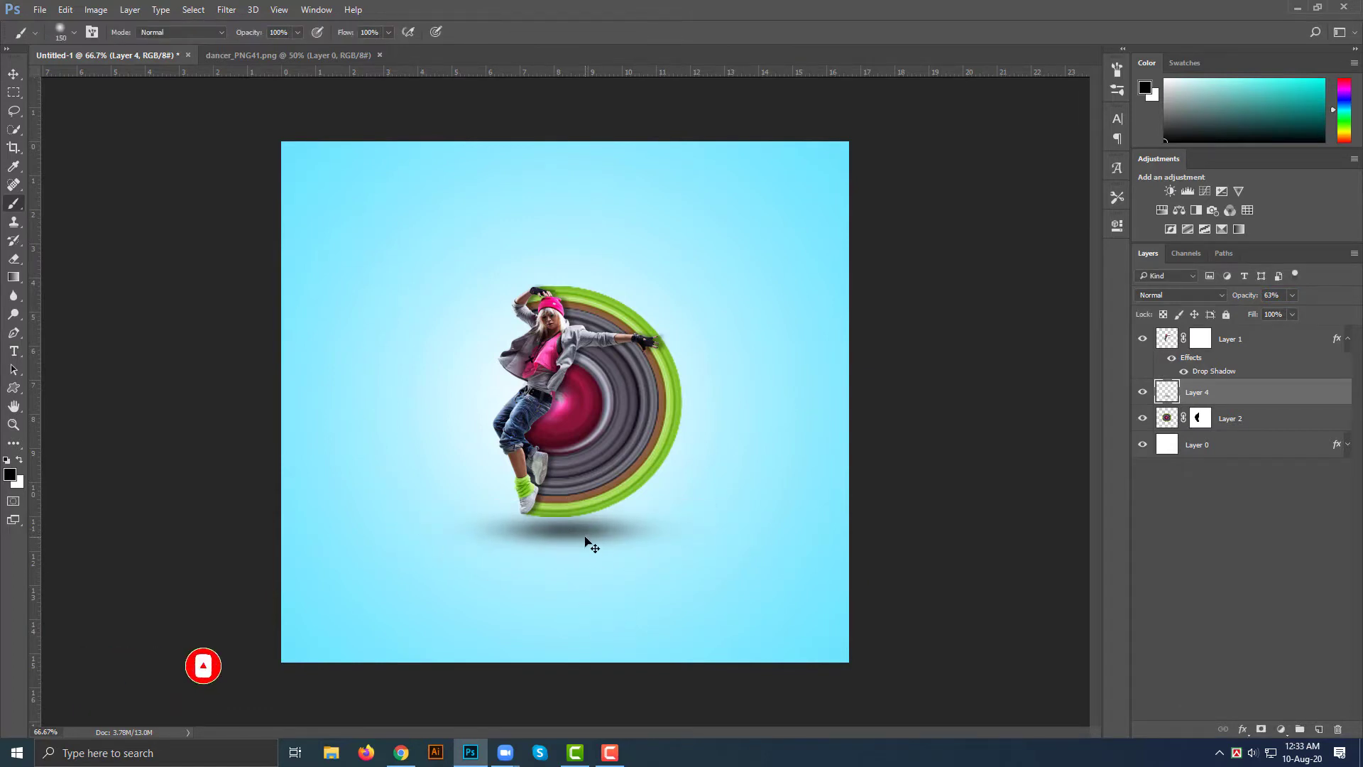
left_click_drag(587, 542, 585, 546)
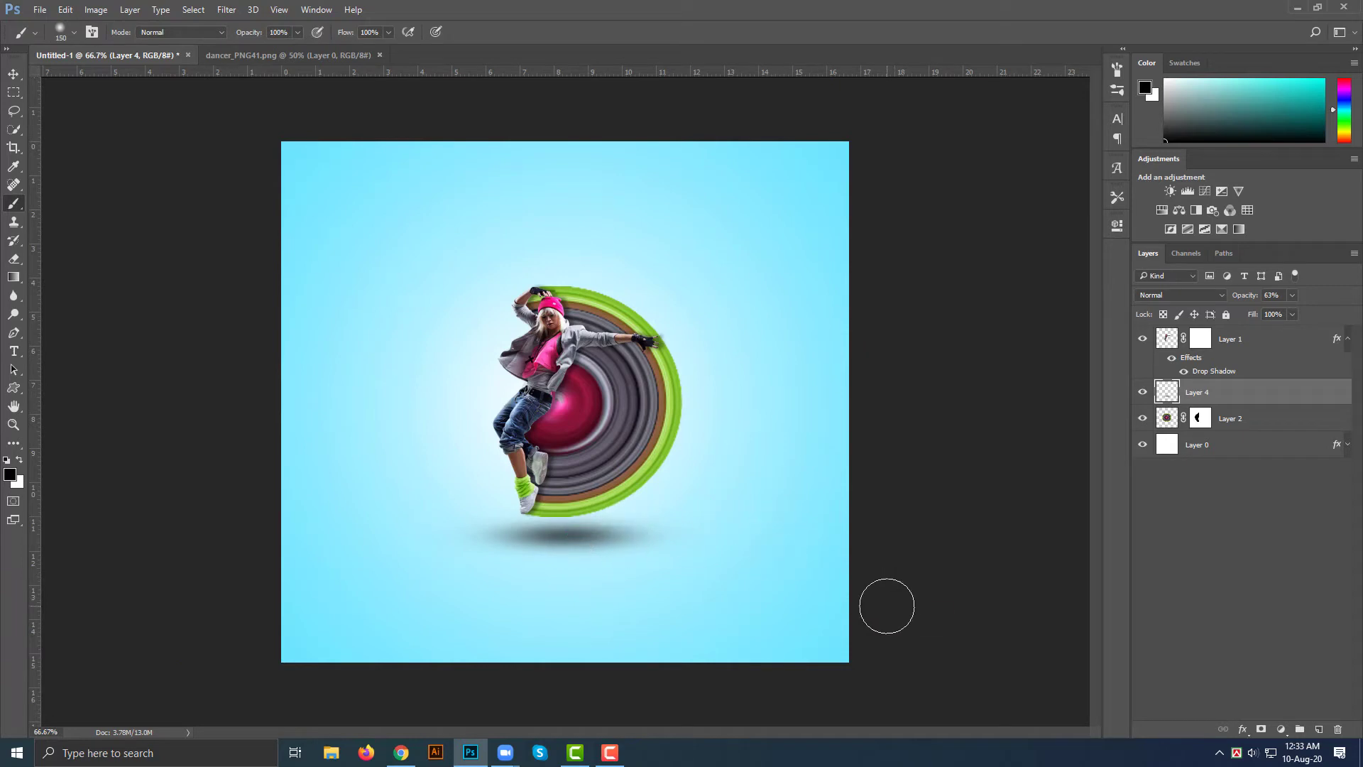
left_click(11, 75)
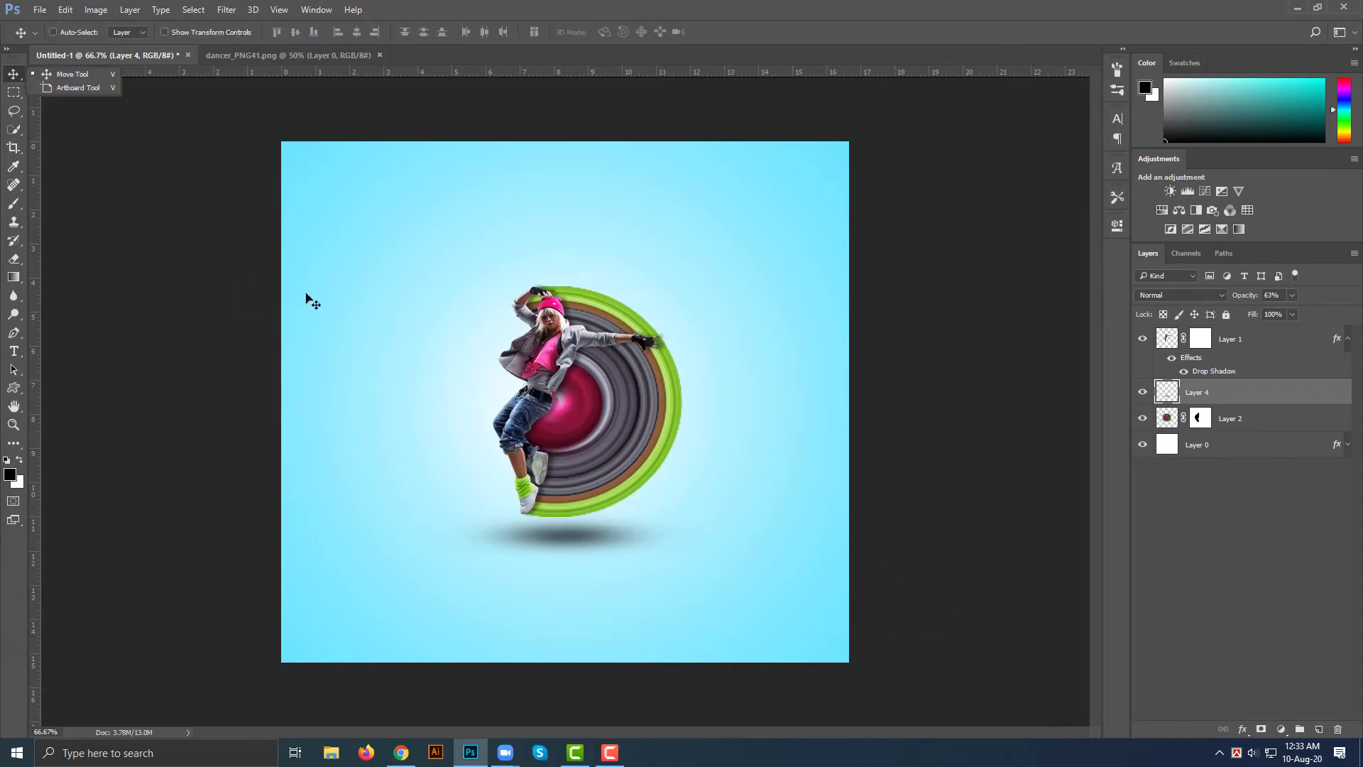